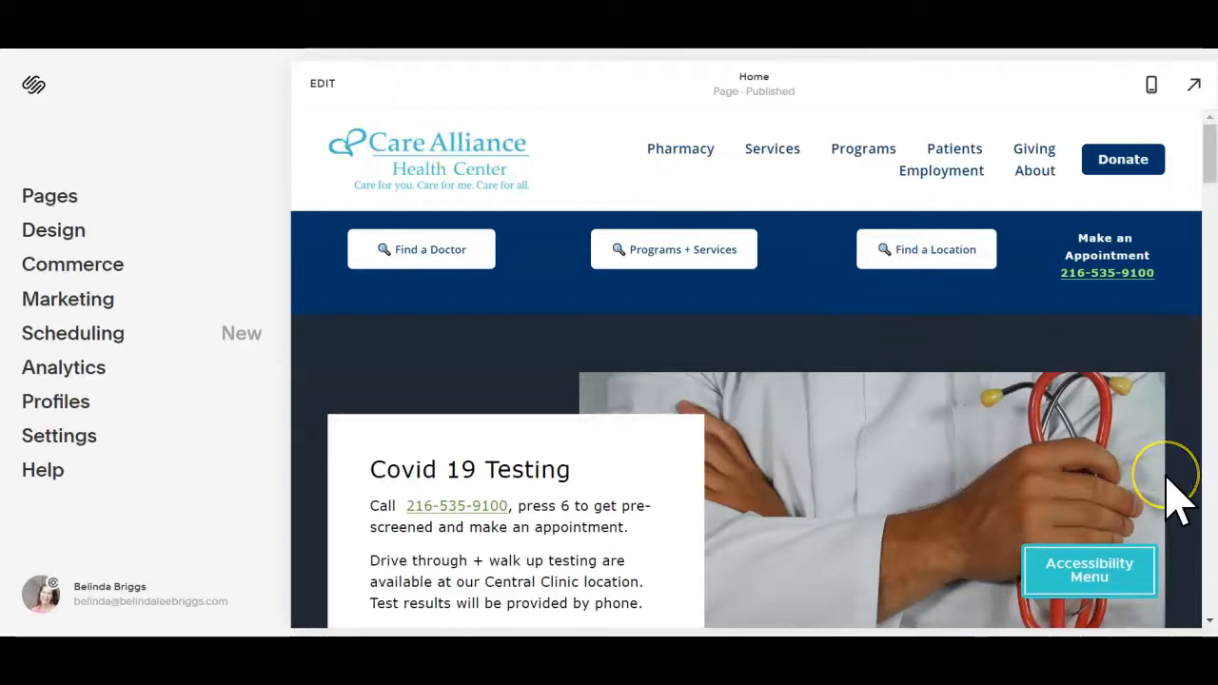
Open the site-wide Code Injection settings and review the Fundraise Up script in the header code.
mouse_move(1079, 562)
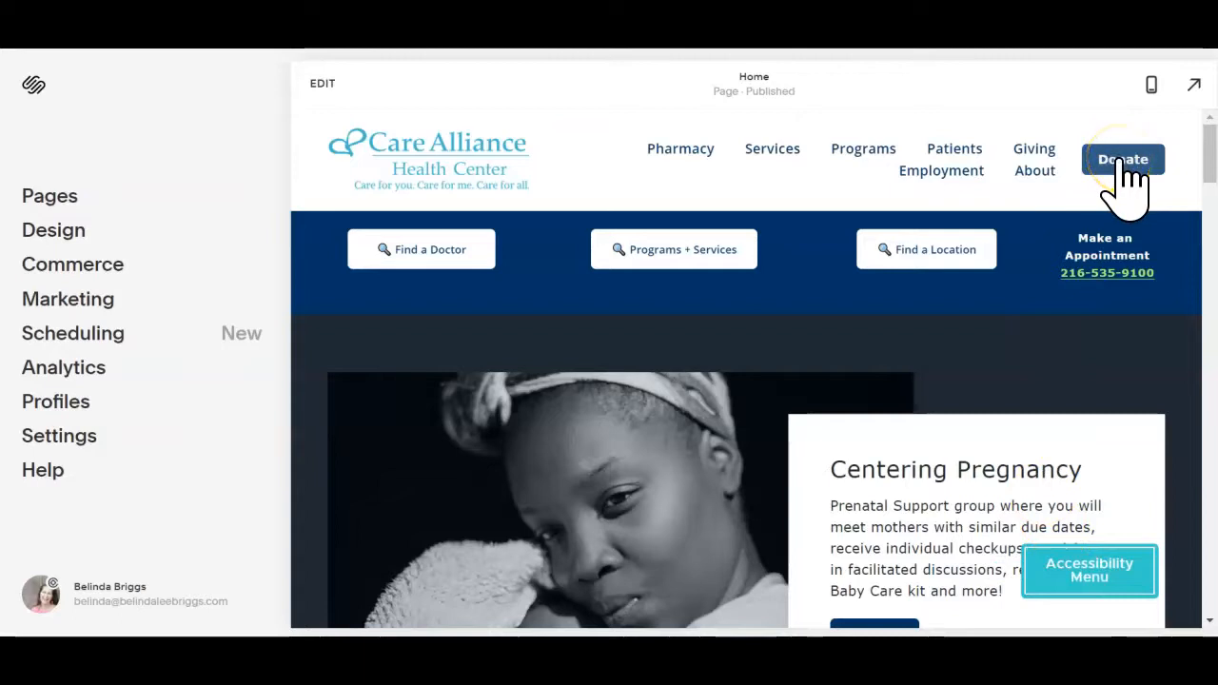
drag(1211, 151, 1211, 169)
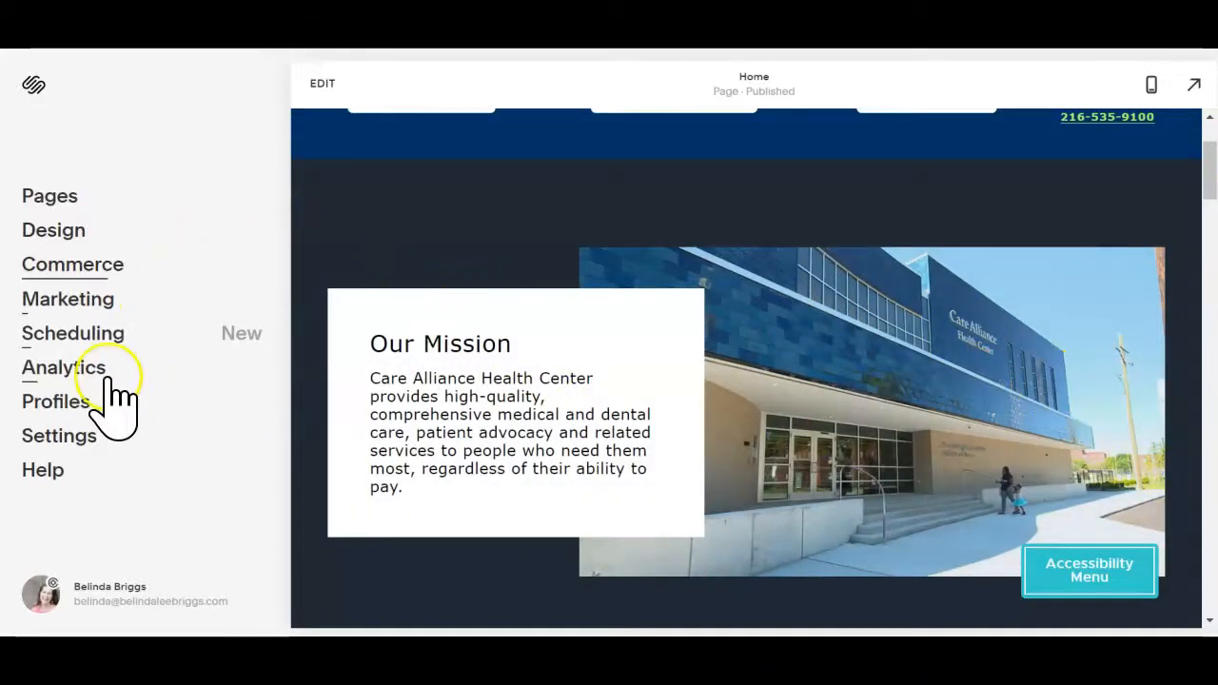
click(66, 438)
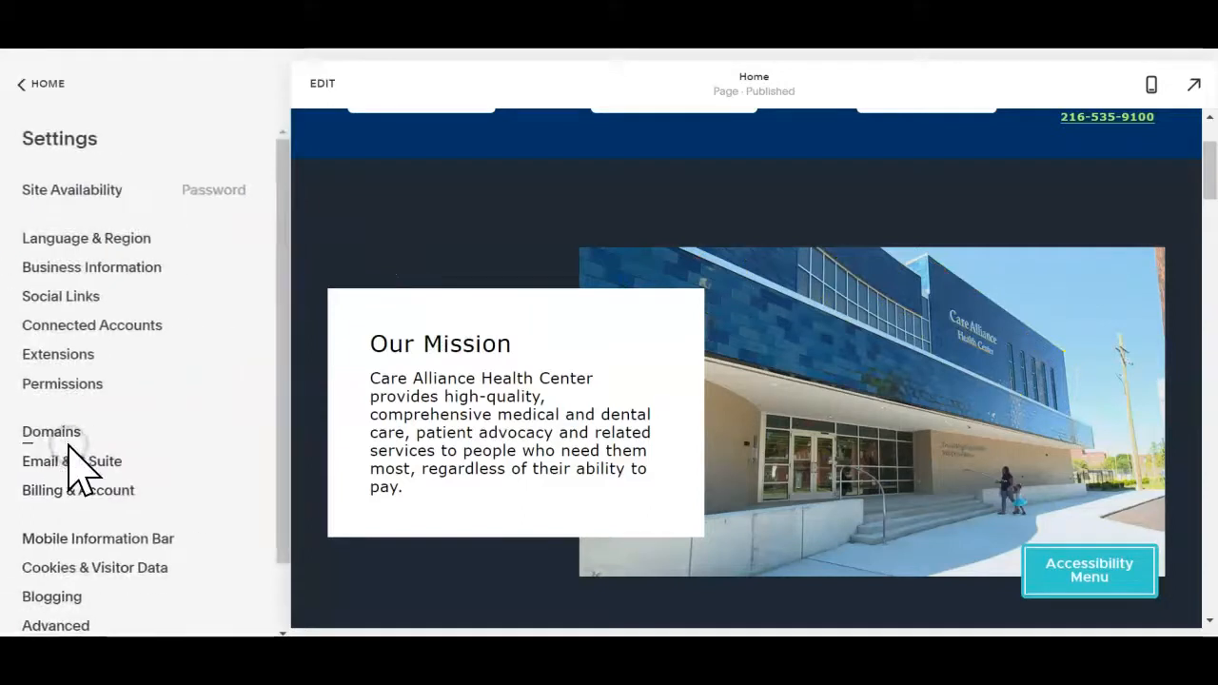
drag(284, 366, 267, 489)
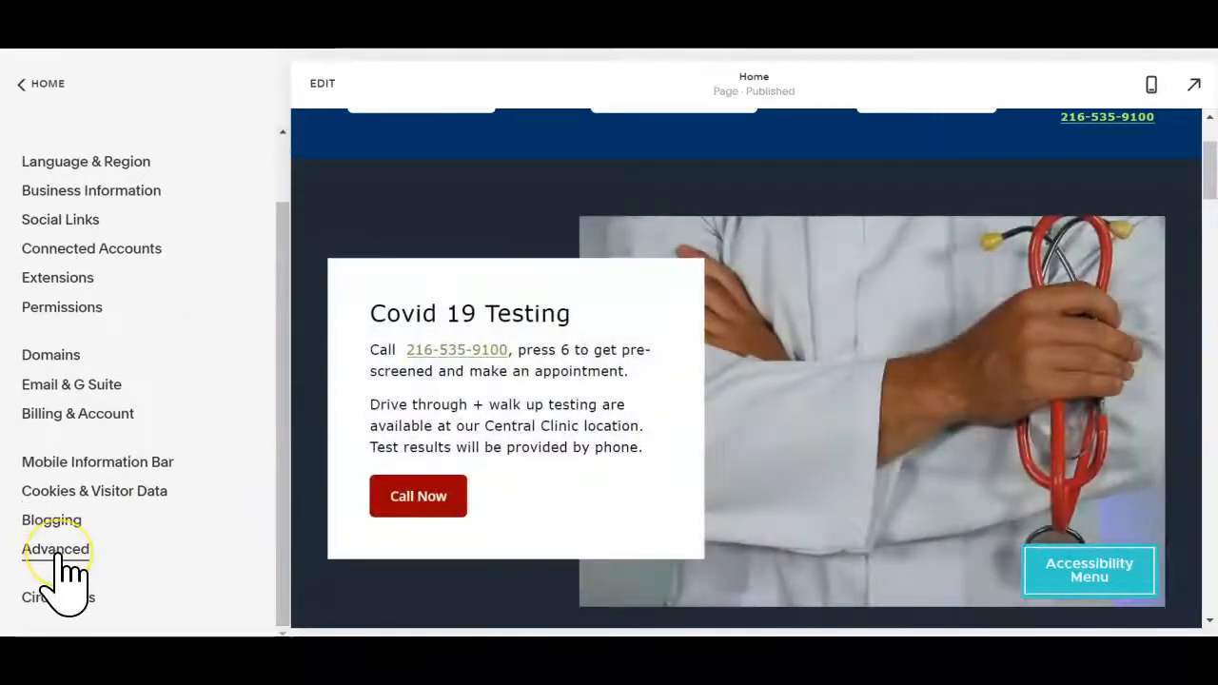
click(57, 550)
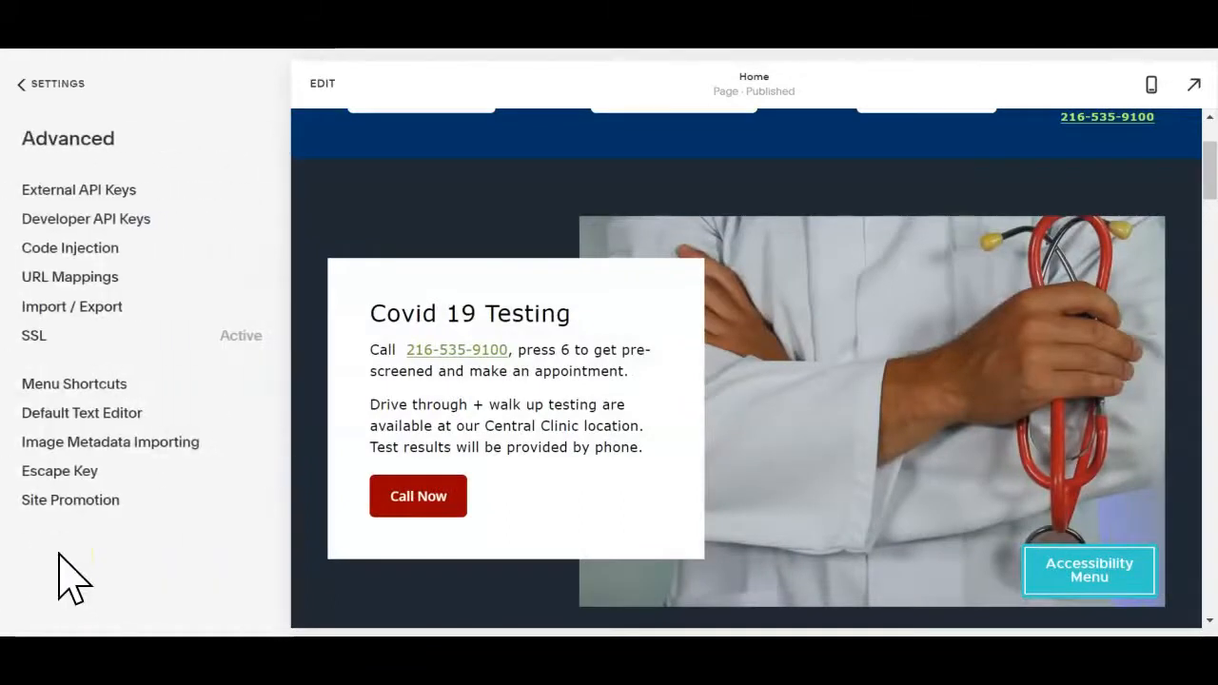
click(97, 249)
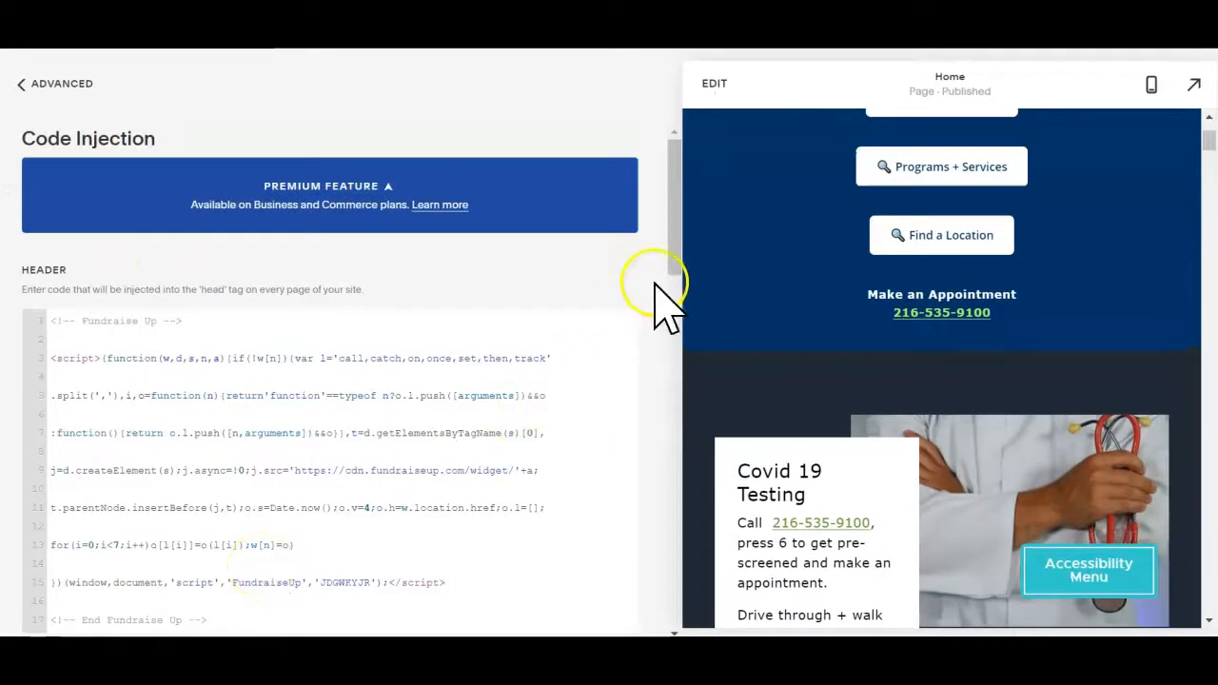
drag(675, 239, 660, 268)
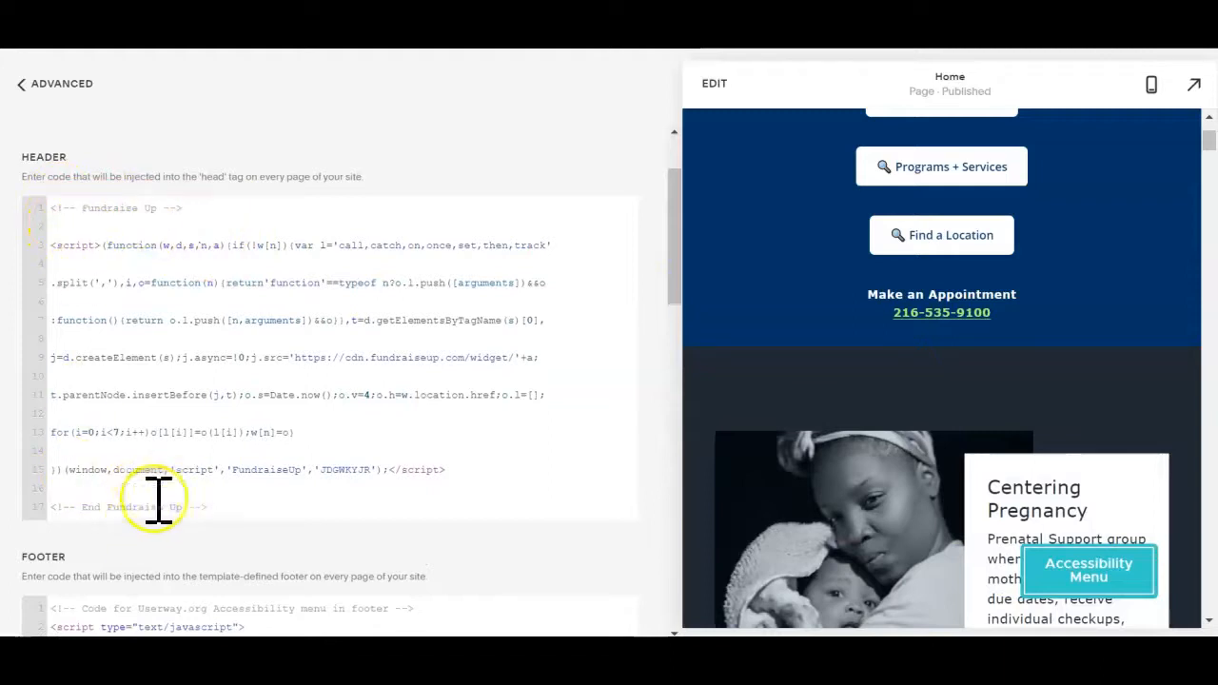
click(220, 509)
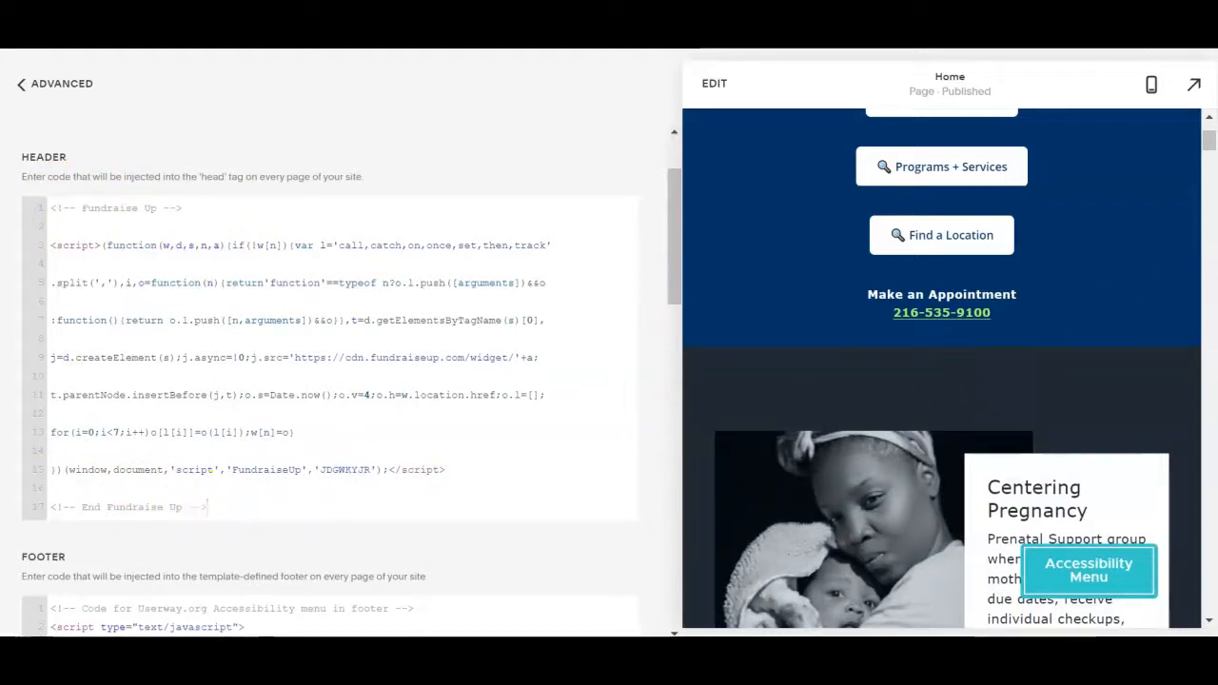
Check the Donate button in the preview's mobile navigation menu, and close the menu.
click(1205, 129)
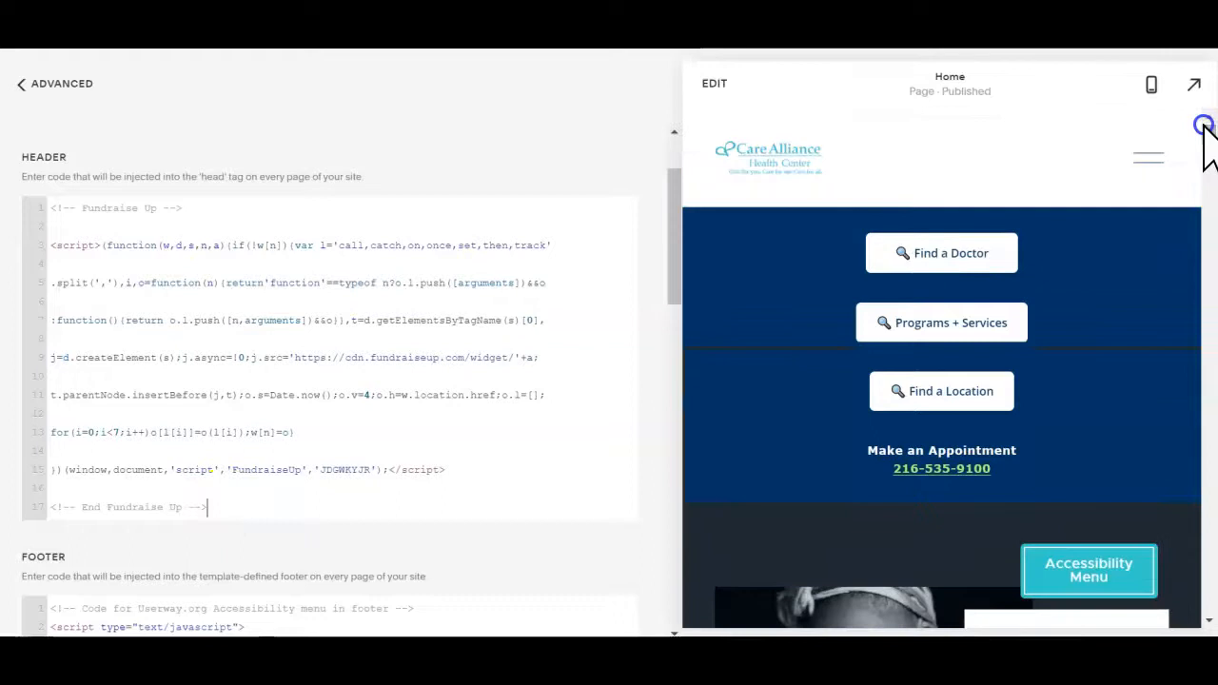
click(1160, 157)
click(929, 605)
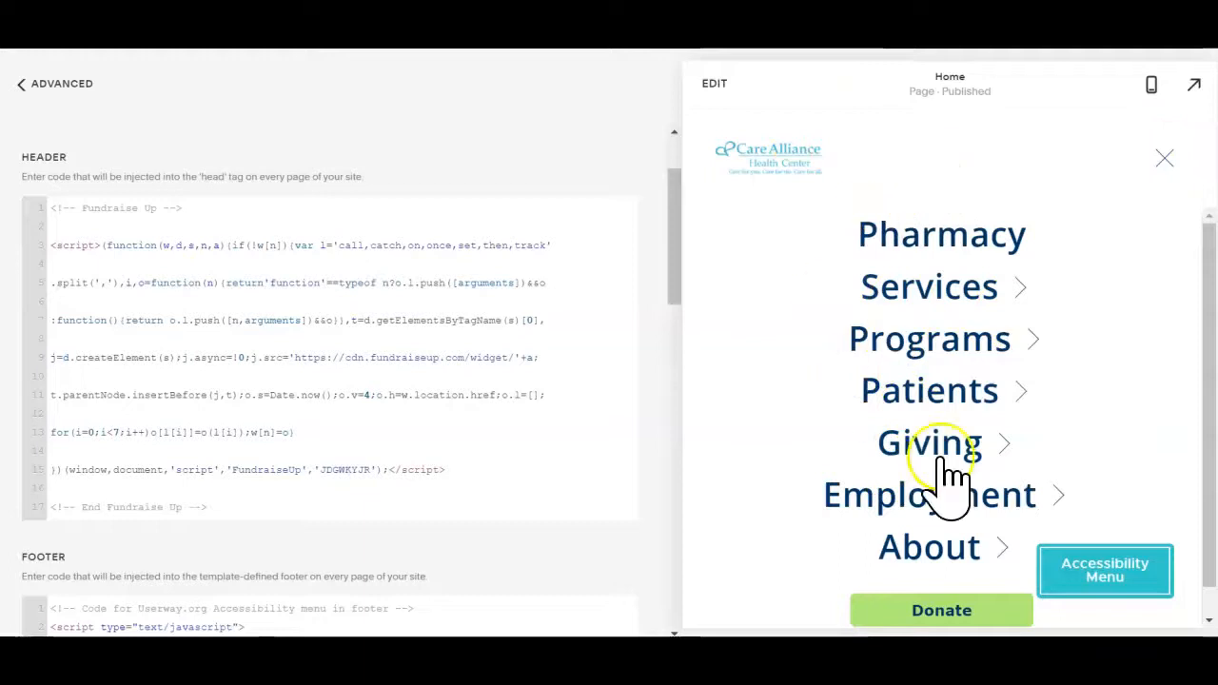
click(1163, 157)
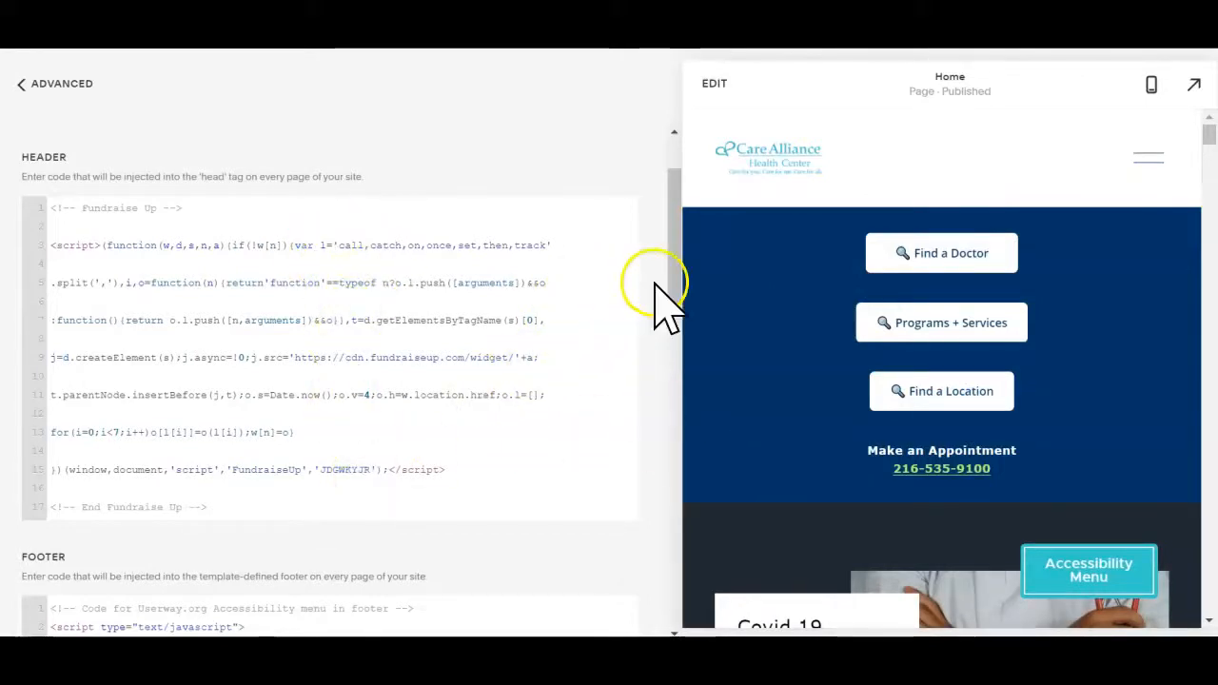
drag(678, 303, 679, 273)
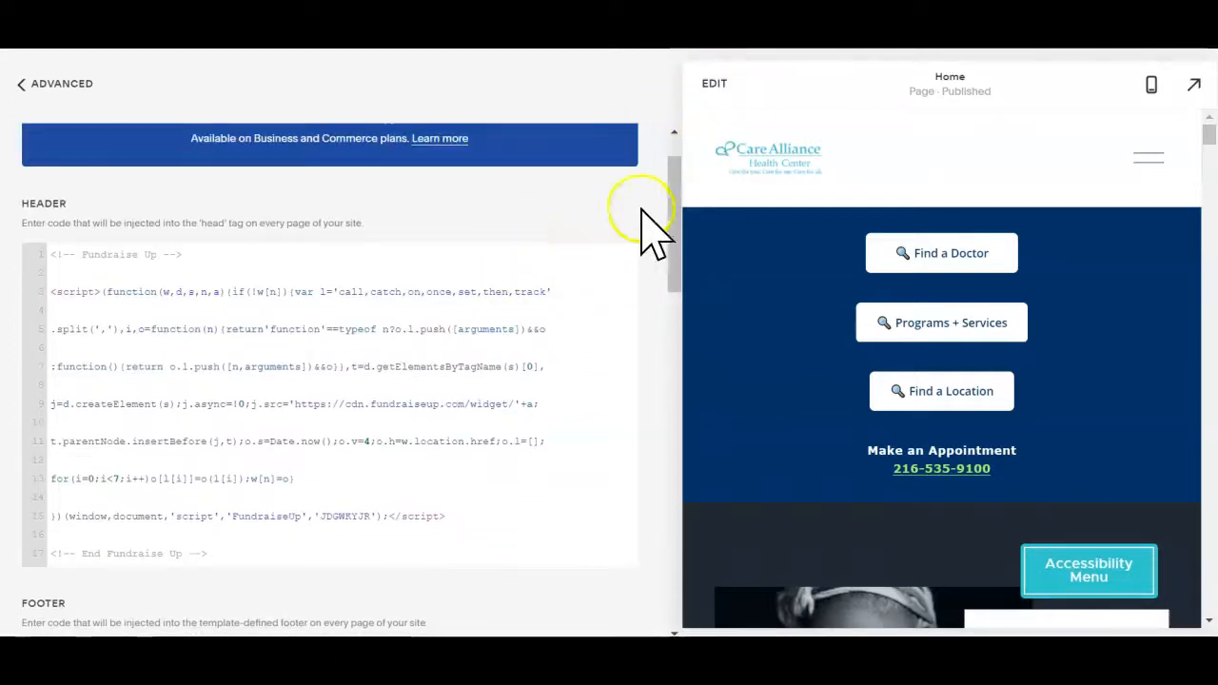
Inspect the Donate button's link in the site header's elements and leave the header editor.
click(714, 82)
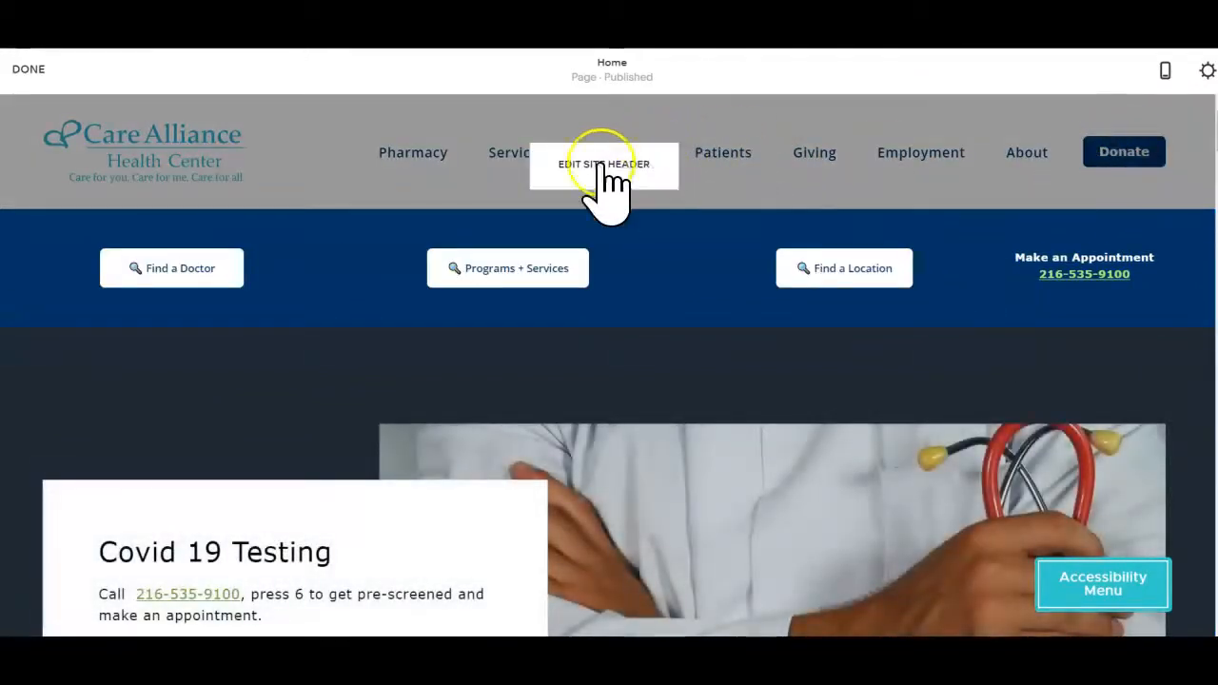
click(601, 165)
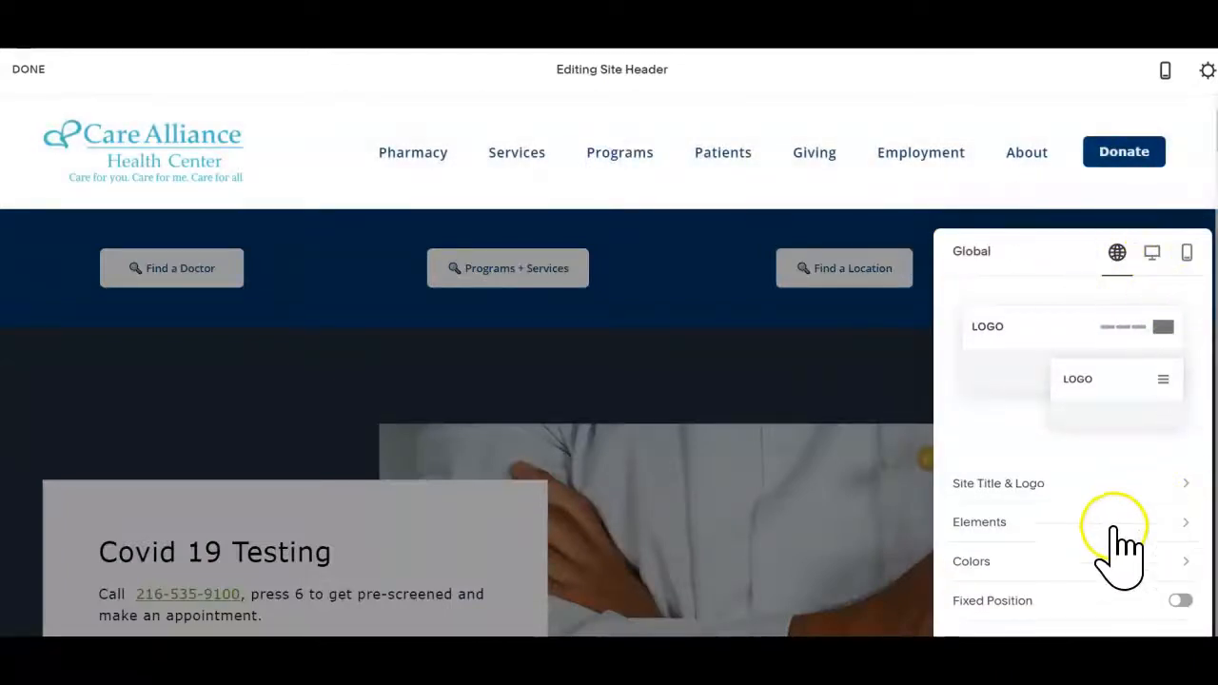
click(1123, 522)
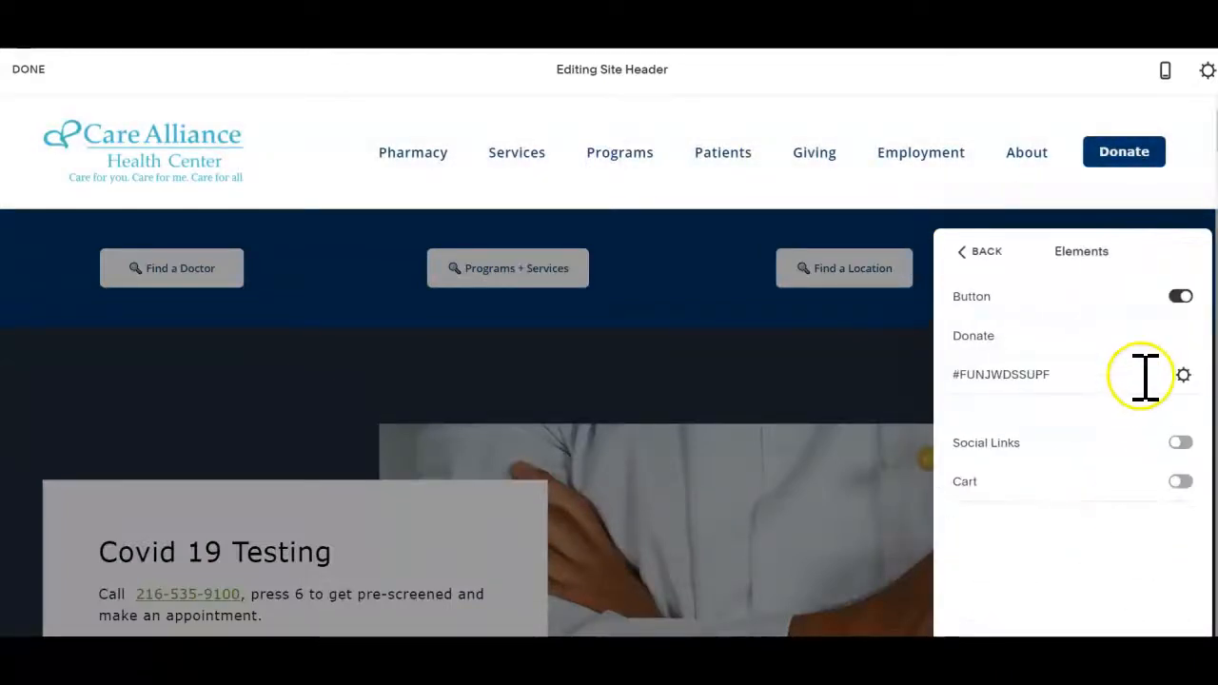
drag(1093, 381, 942, 370)
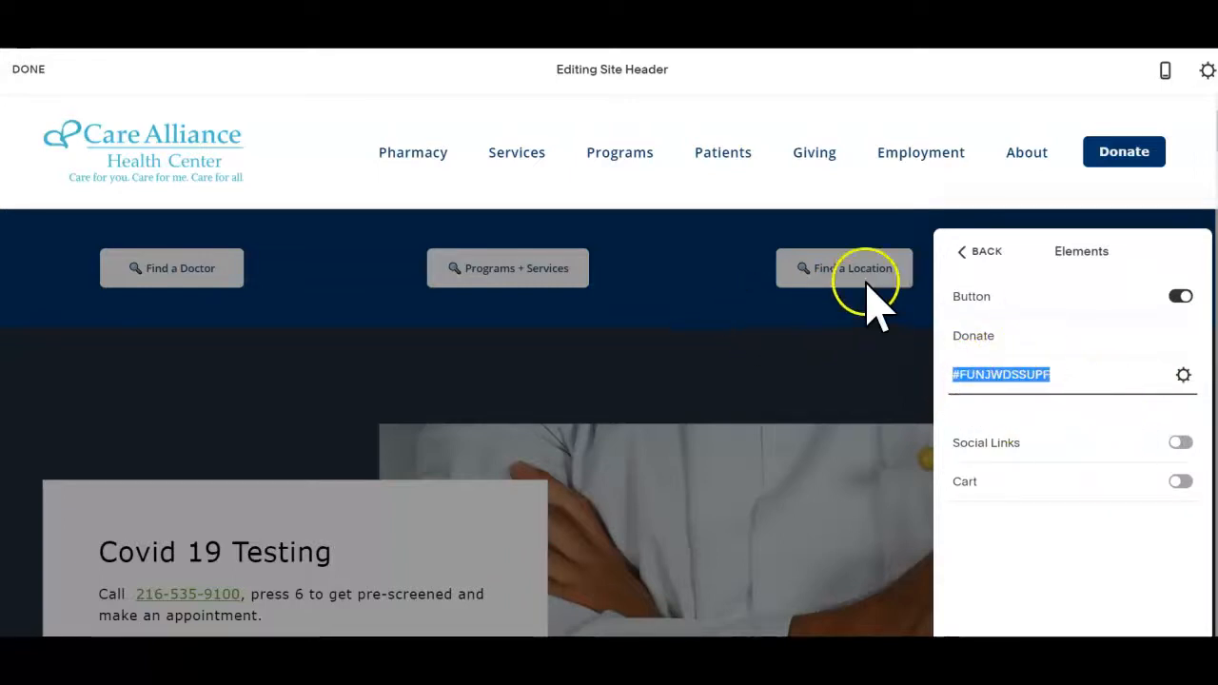
click(968, 252)
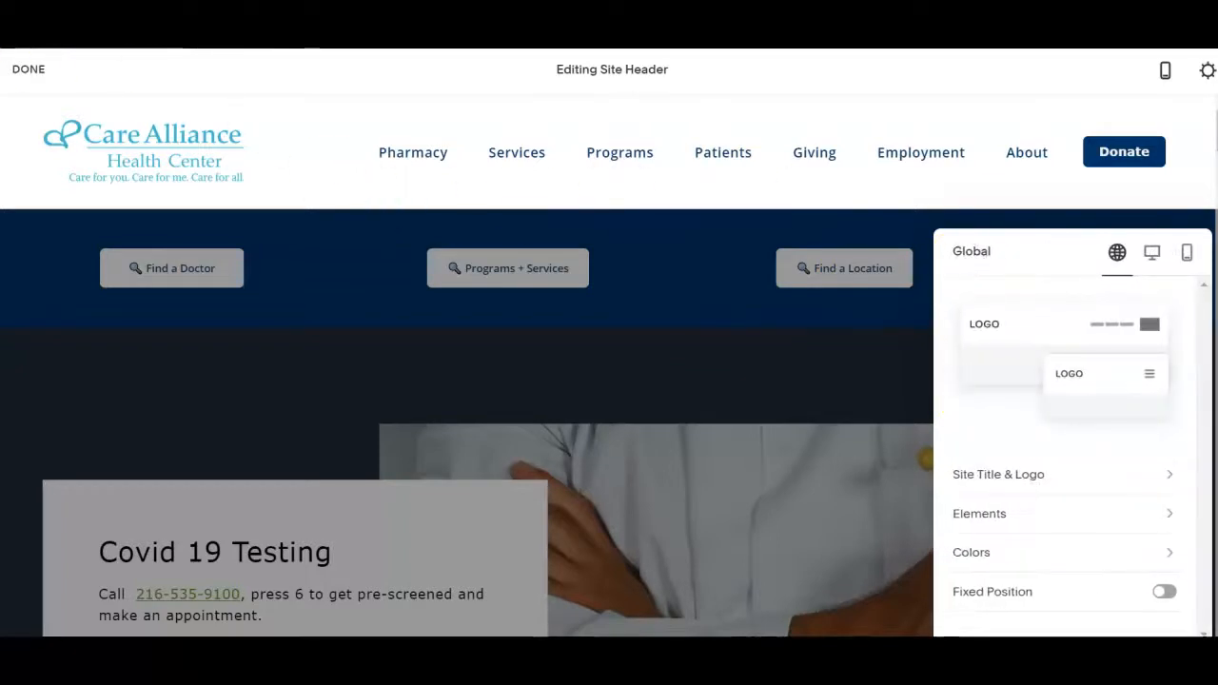
click(29, 70)
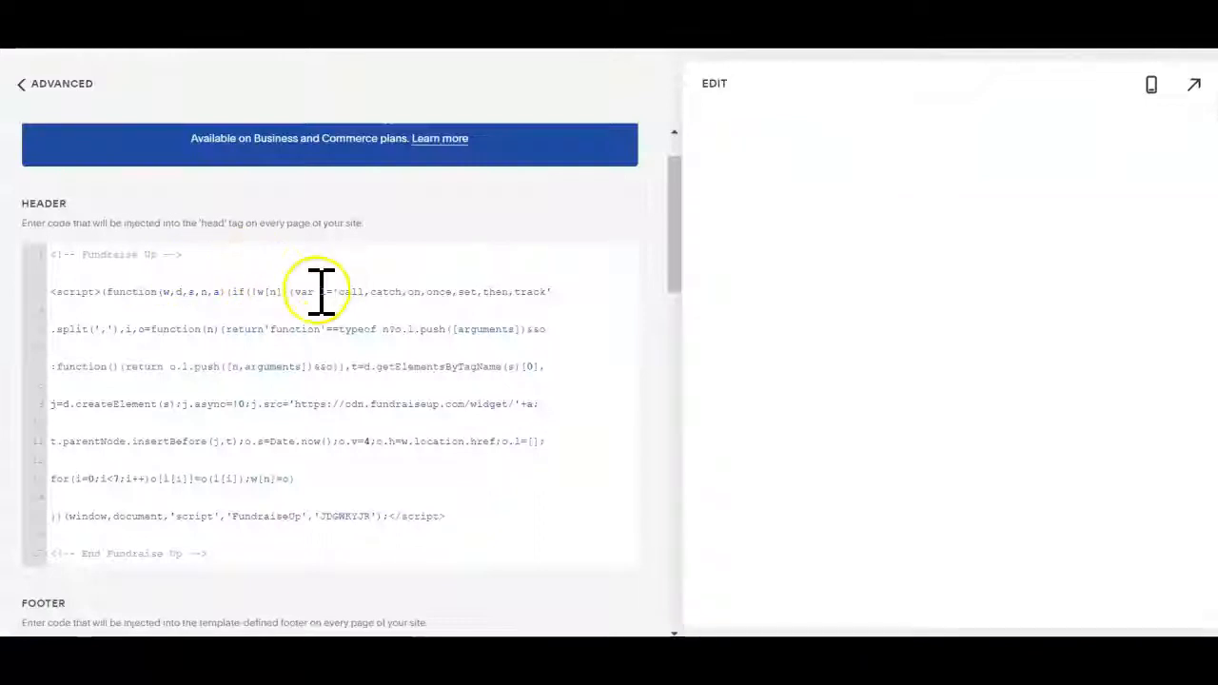
Review the injected code from the Fundraise Up header script down to the Userway accessibility script in the footer.
click(350, 404)
mouse_move(677, 284)
mouse_down()
mouse_move(685, 318)
mouse_move(678, 302)
mouse_up()
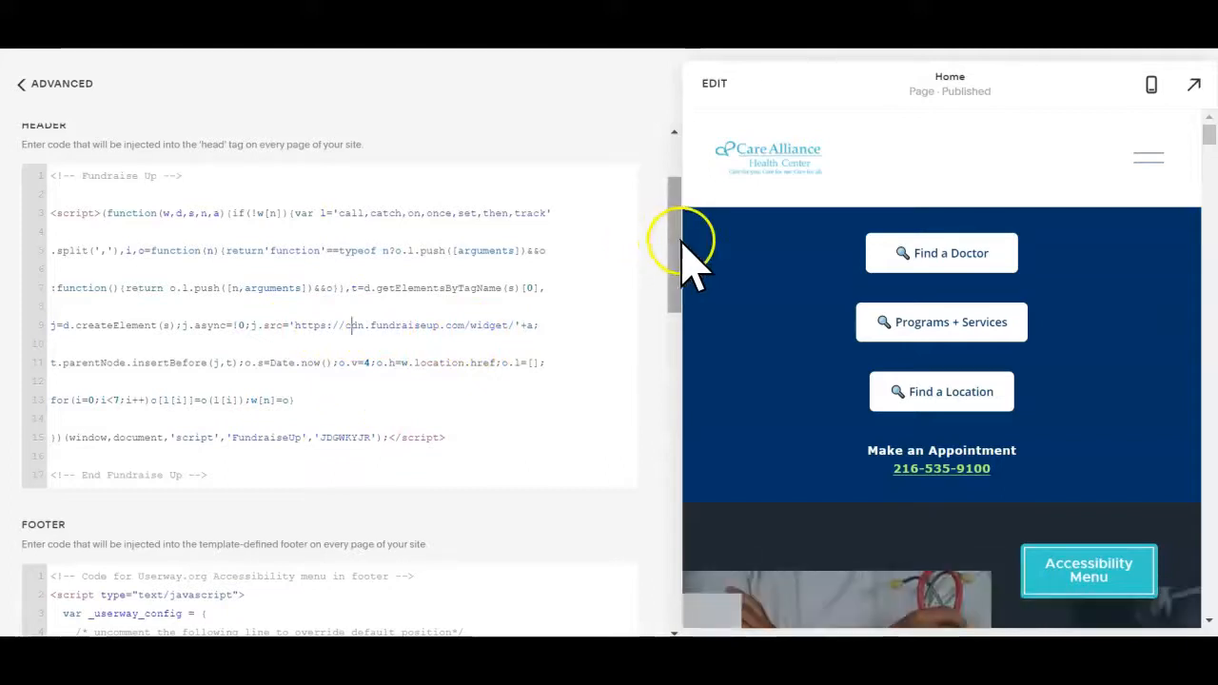
drag(677, 243, 658, 274)
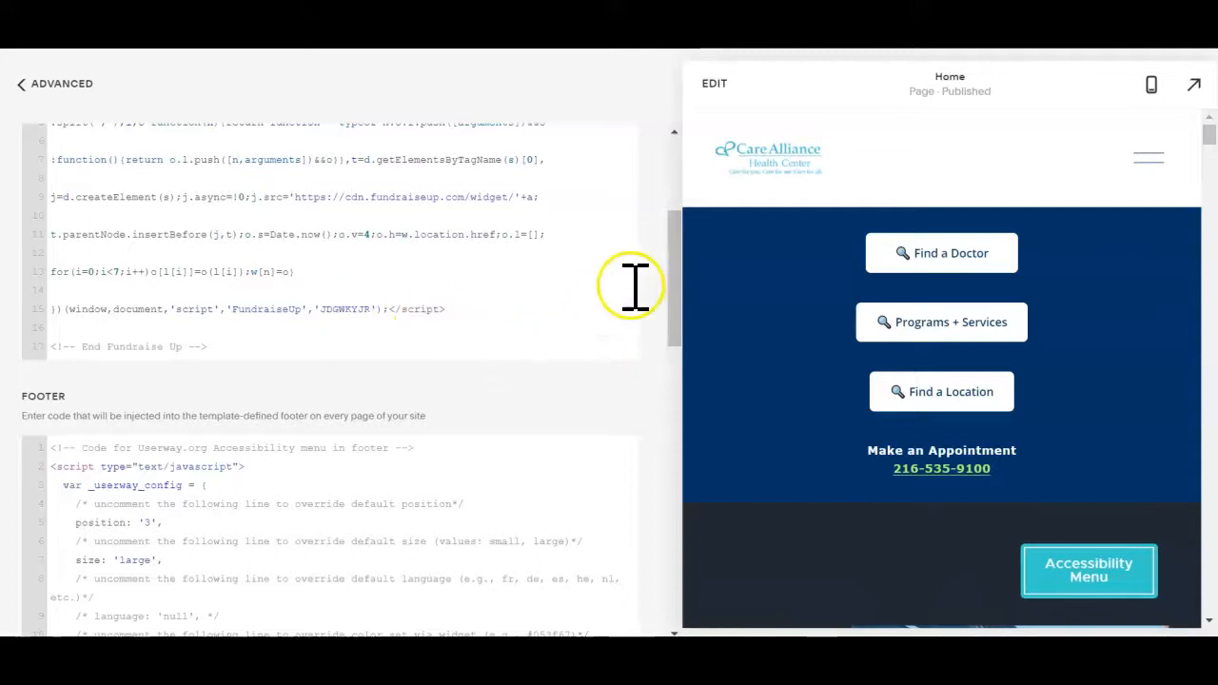
drag(673, 280, 697, 348)
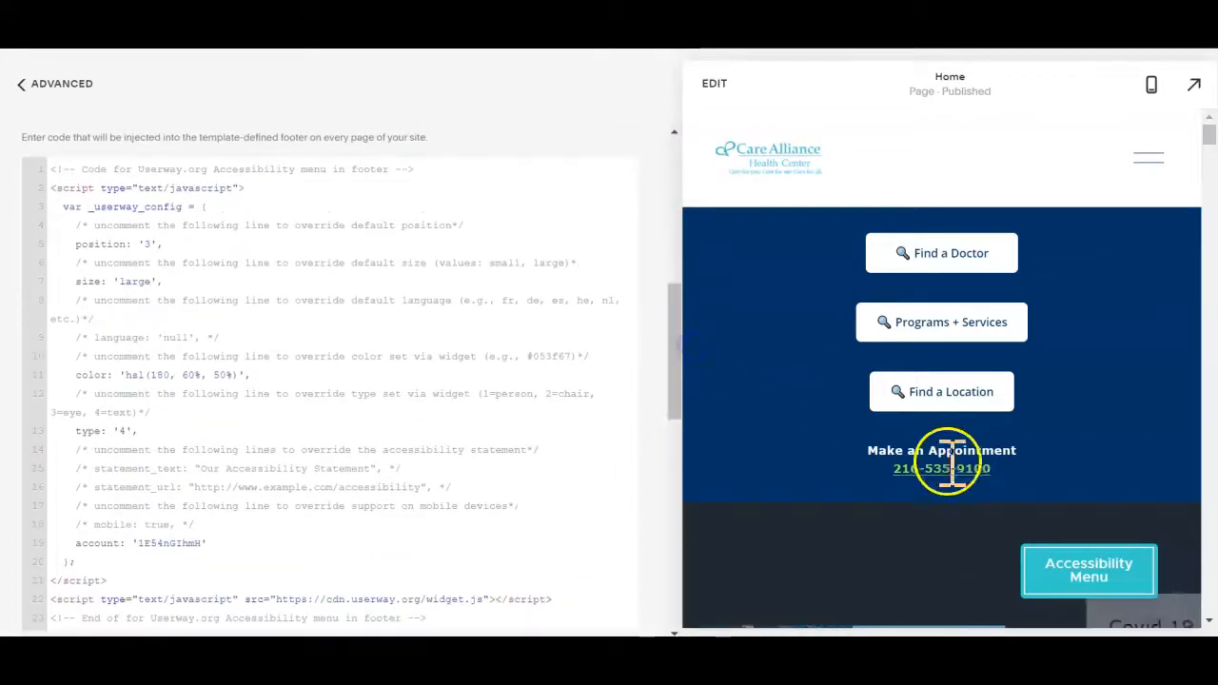
Locate the Accessibility Menu in the preview and highlight the account ID in its Userway footer script.
mouse_move(1073, 565)
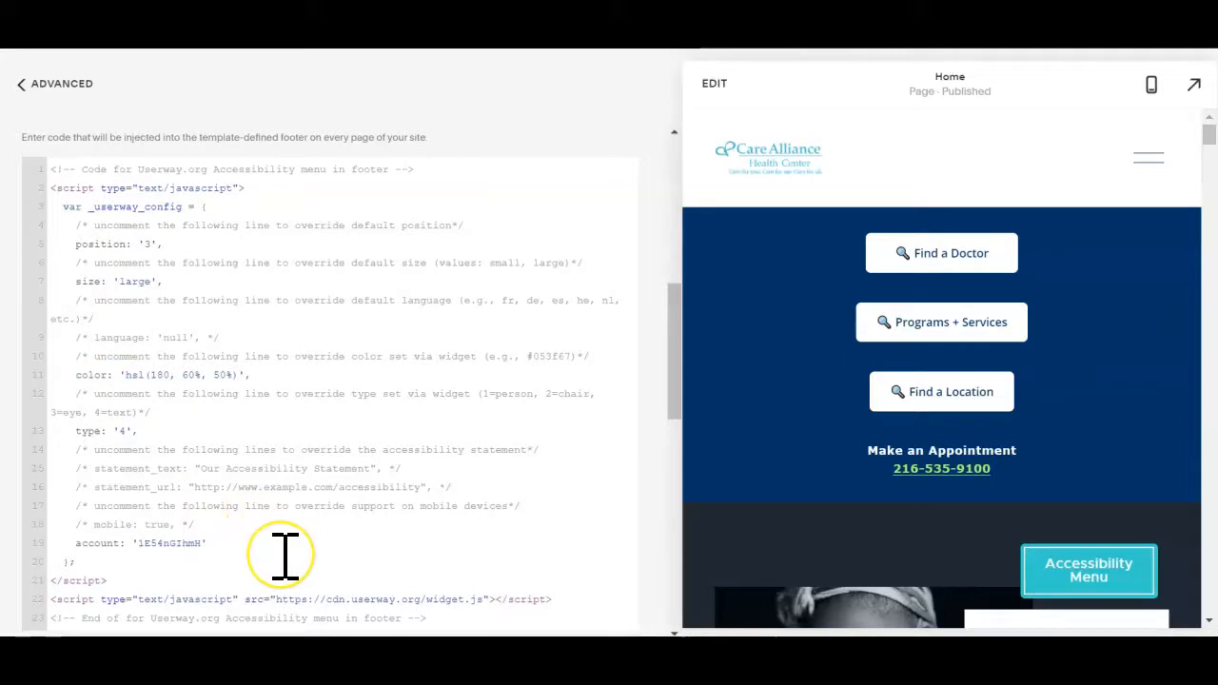
drag(203, 544, 136, 542)
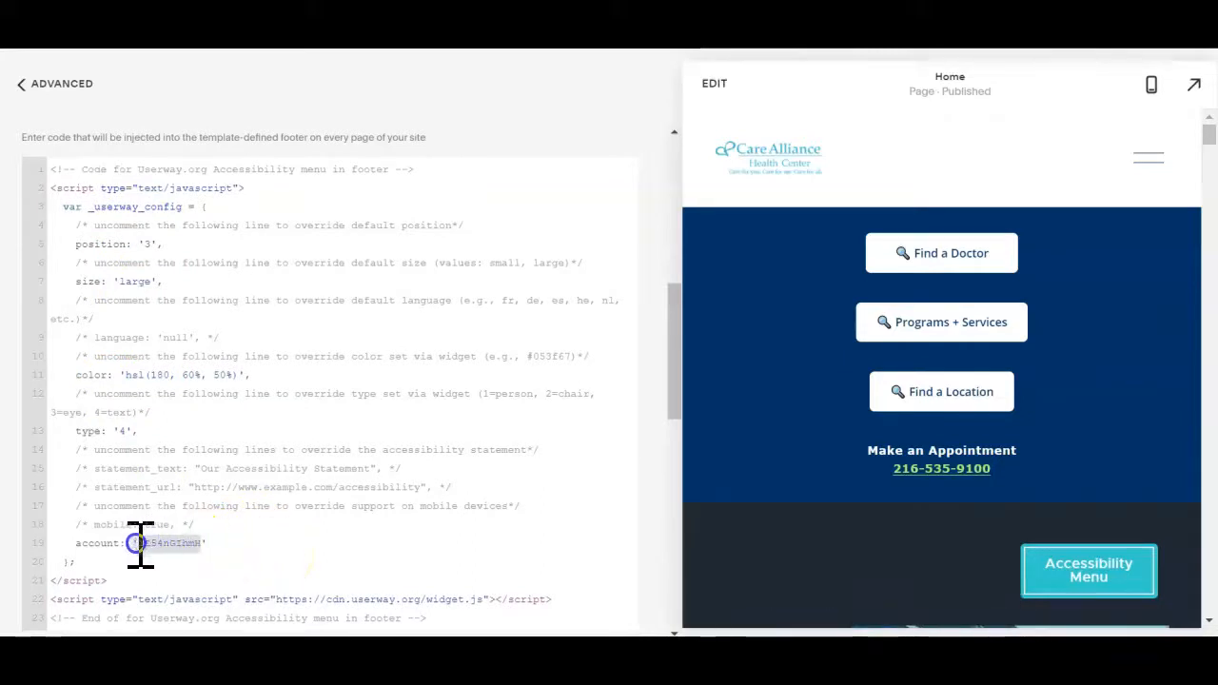
click(288, 528)
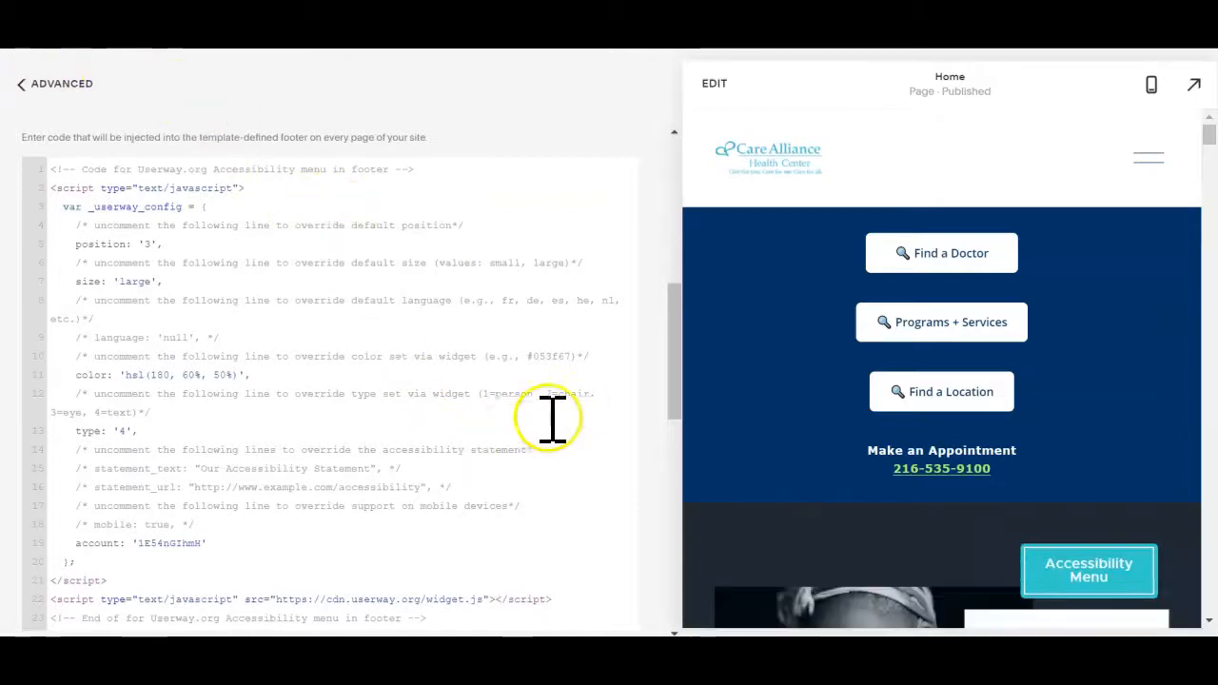
Go over the header and footer code once more, down to the Userway script's closing comment.
drag(675, 381, 701, 169)
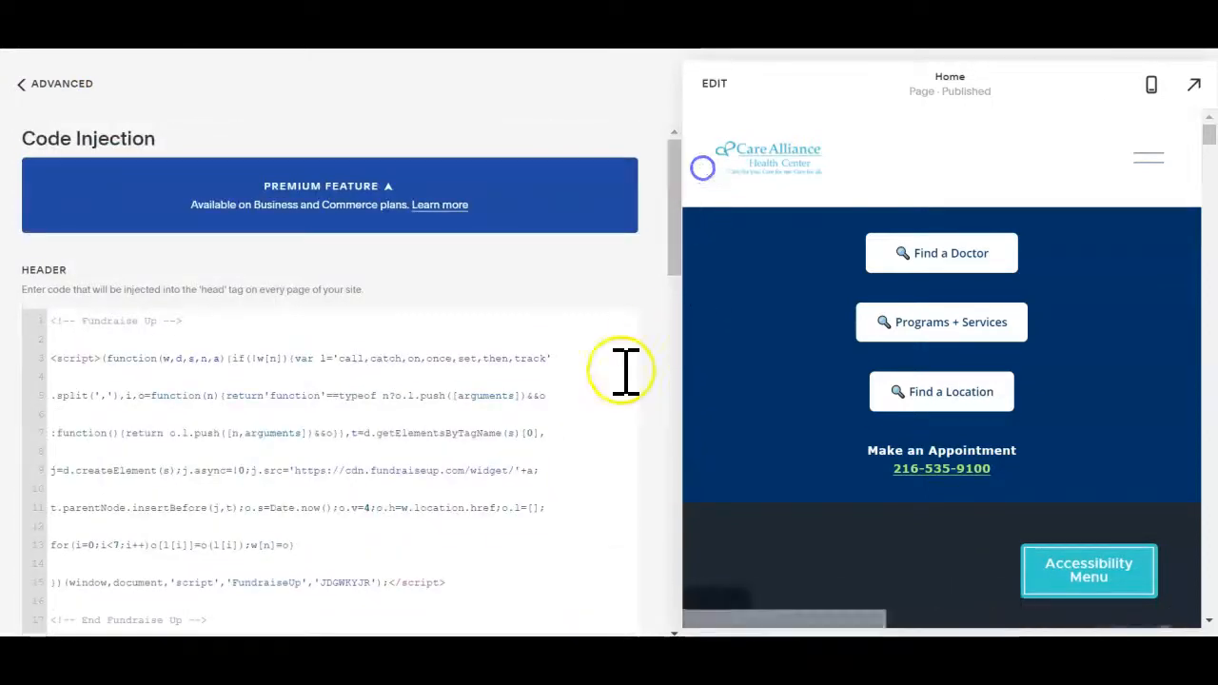
drag(677, 225, 660, 263)
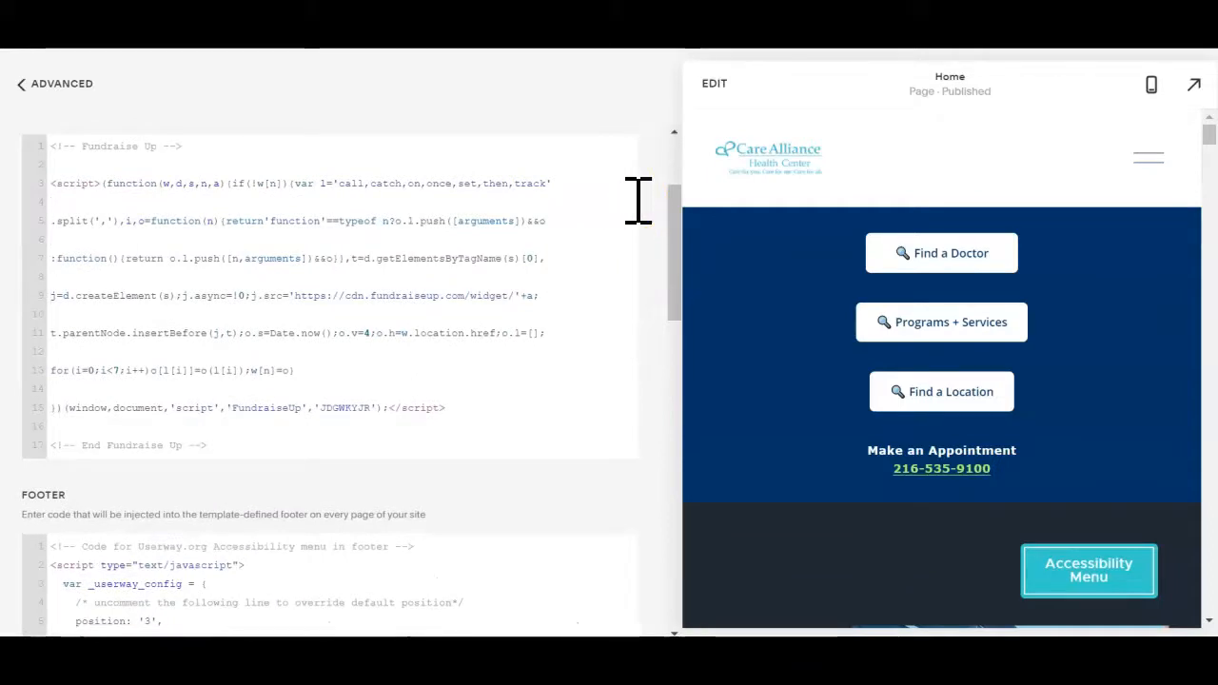
drag(674, 235, 666, 337)
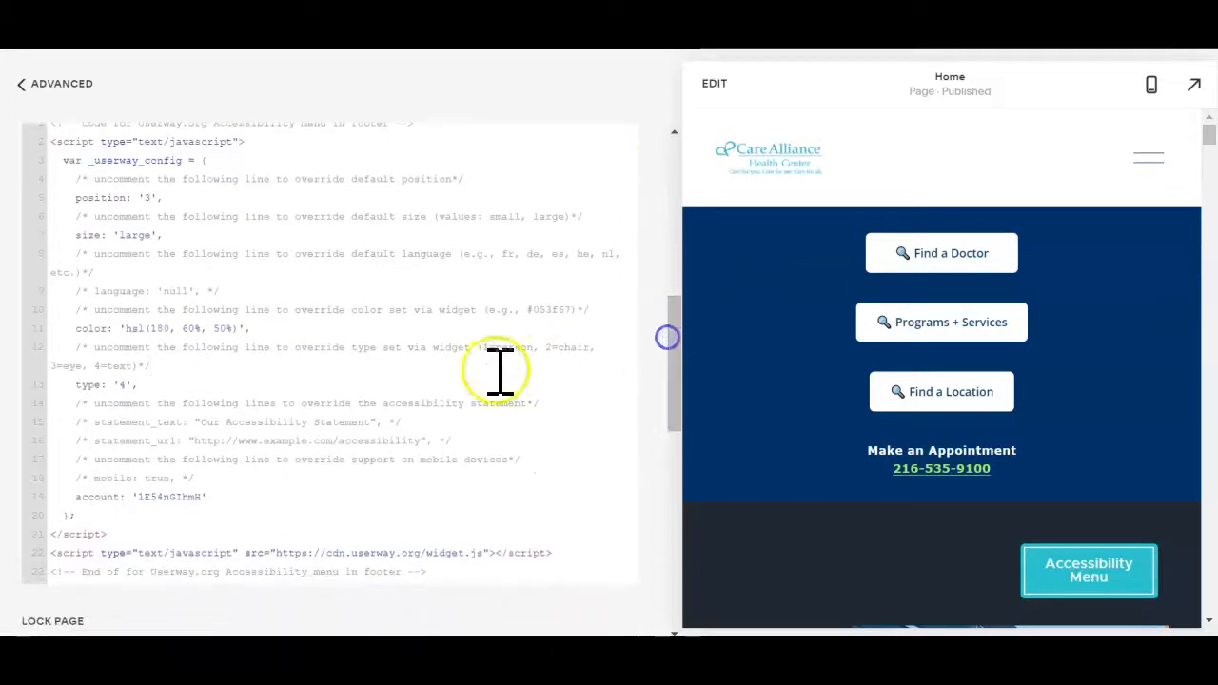
key(Down)
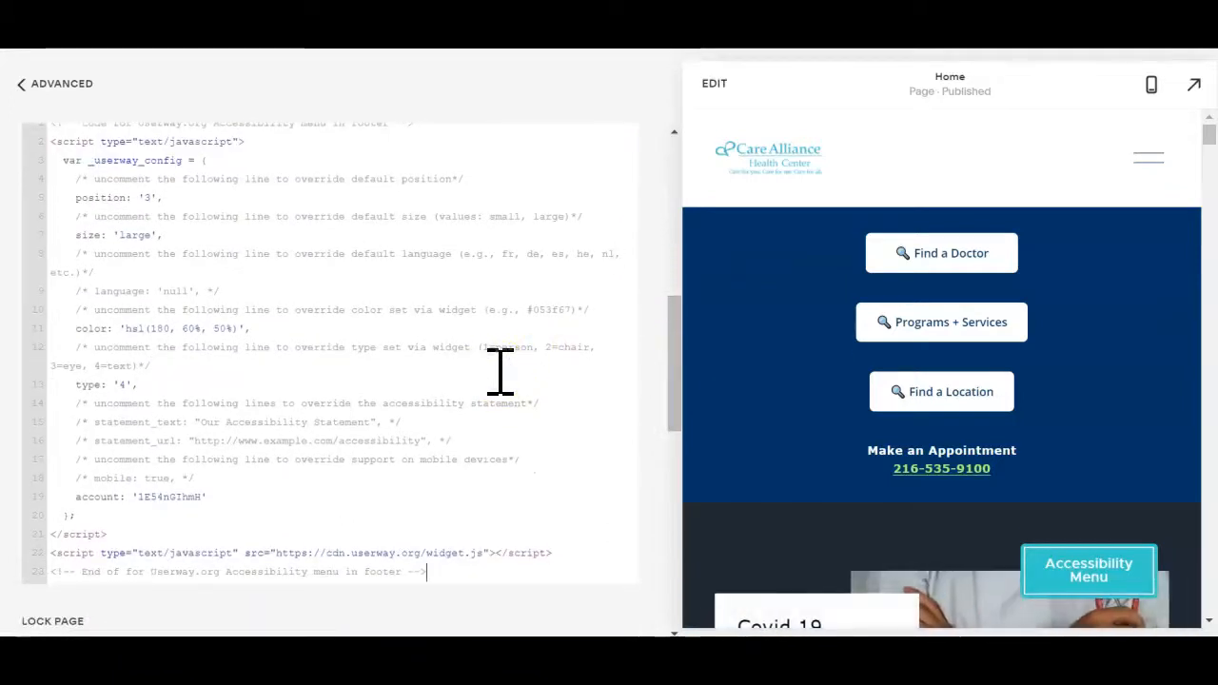
drag(671, 411, 648, 92)
Open the Home page's advanced page settings and examine the slider script in its page header code injection.
click(42, 87)
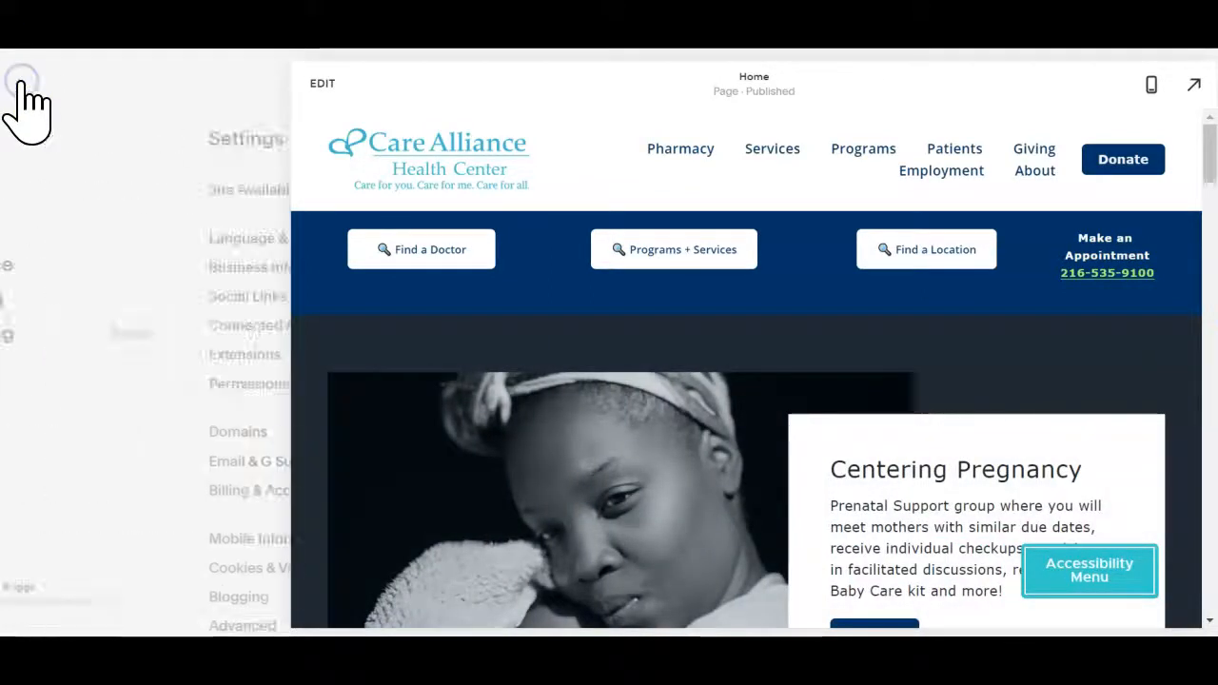
click(38, 198)
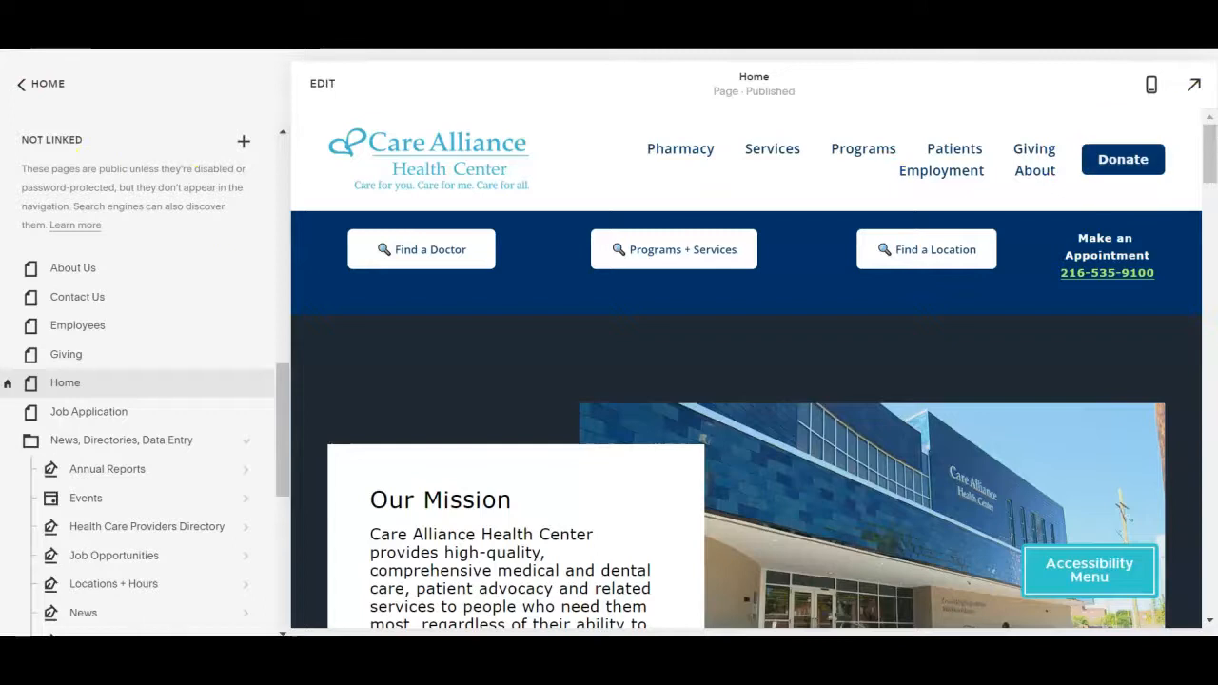
drag(1210, 143, 1209, 170)
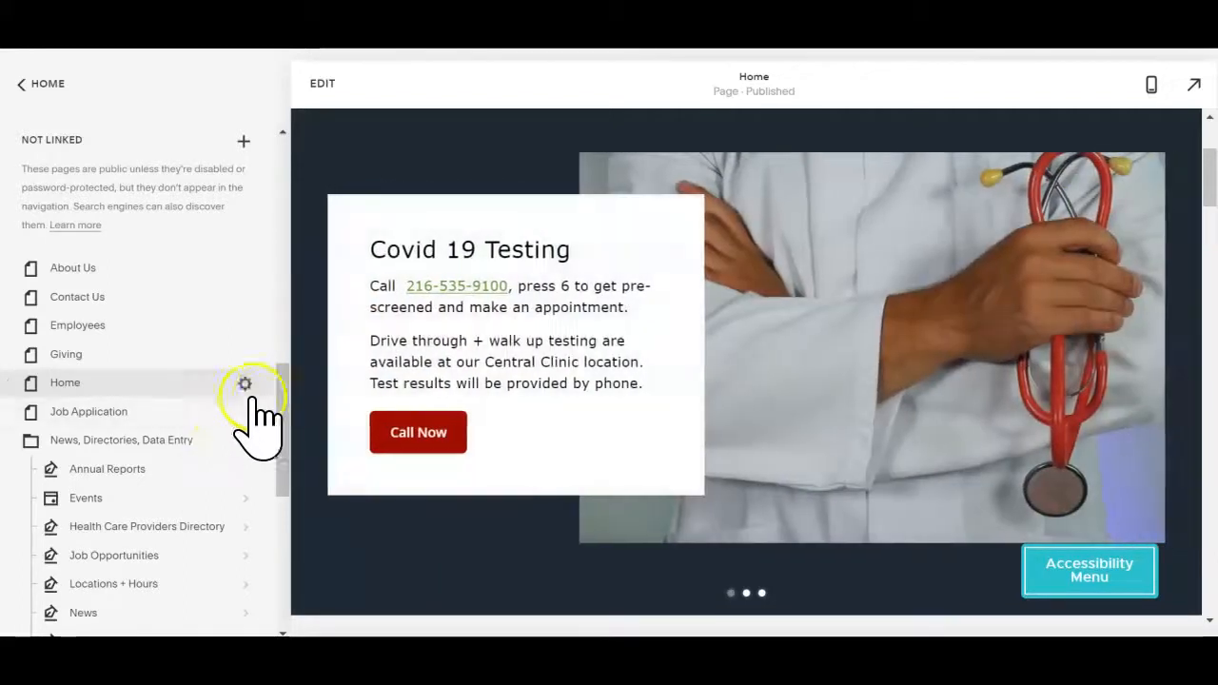
mouse_move(246, 395)
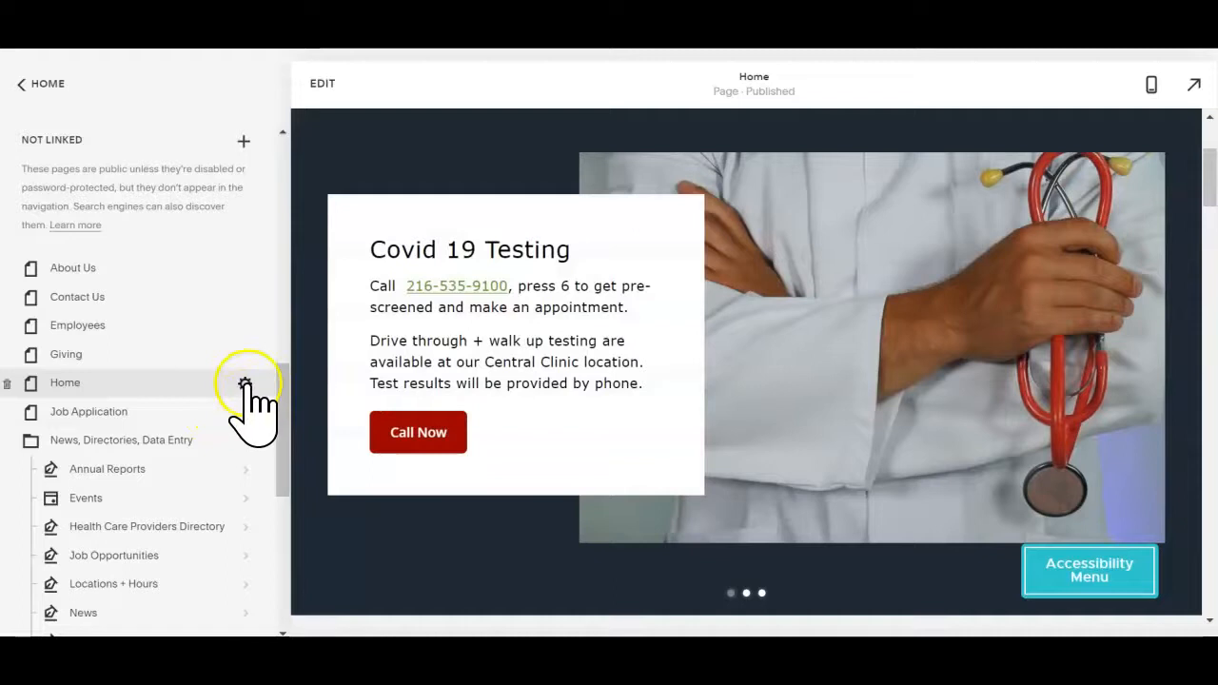
click(245, 384)
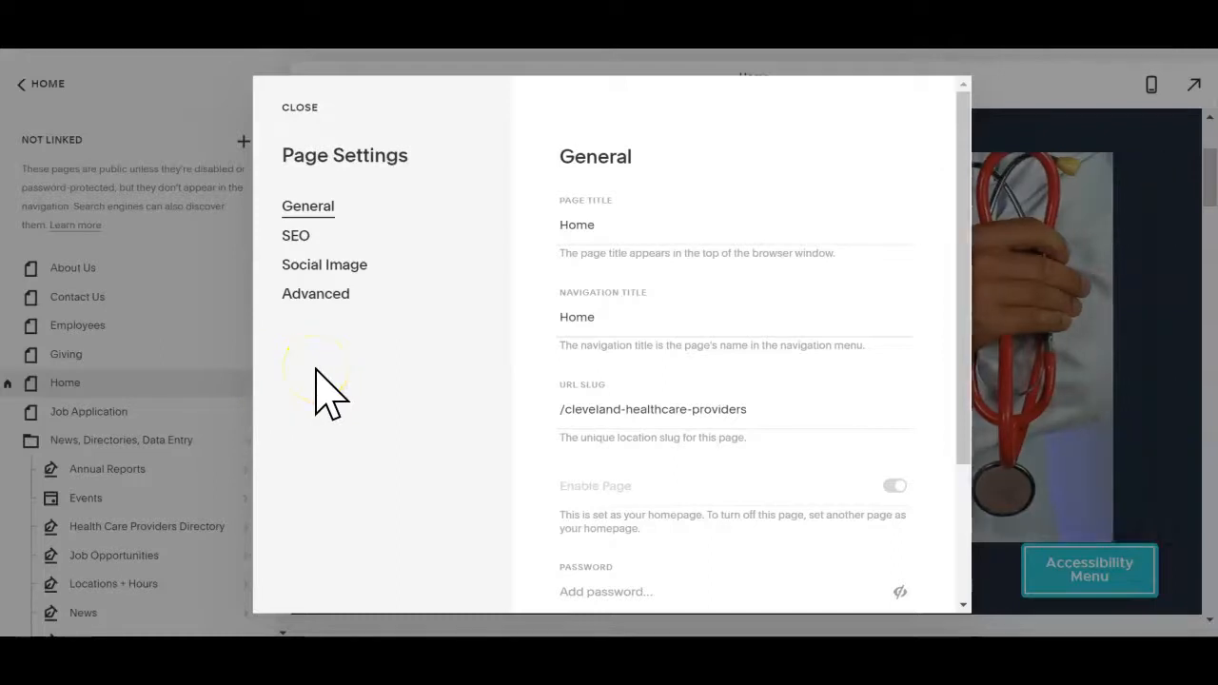
click(306, 295)
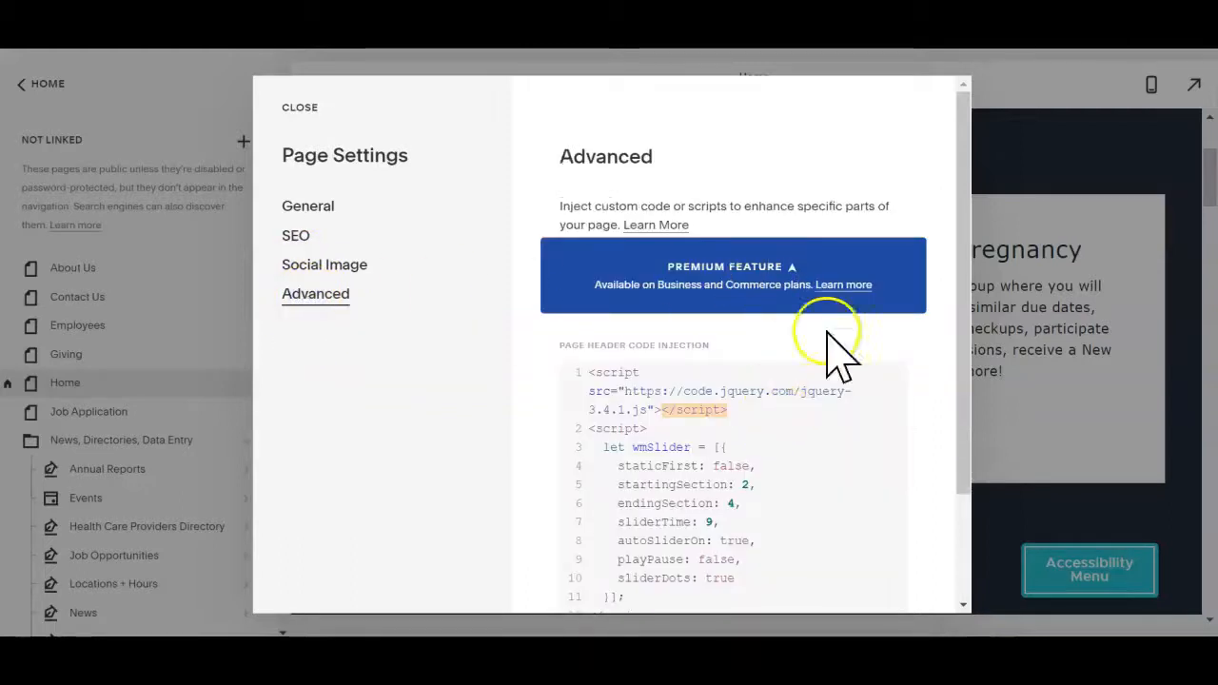
click(724, 372)
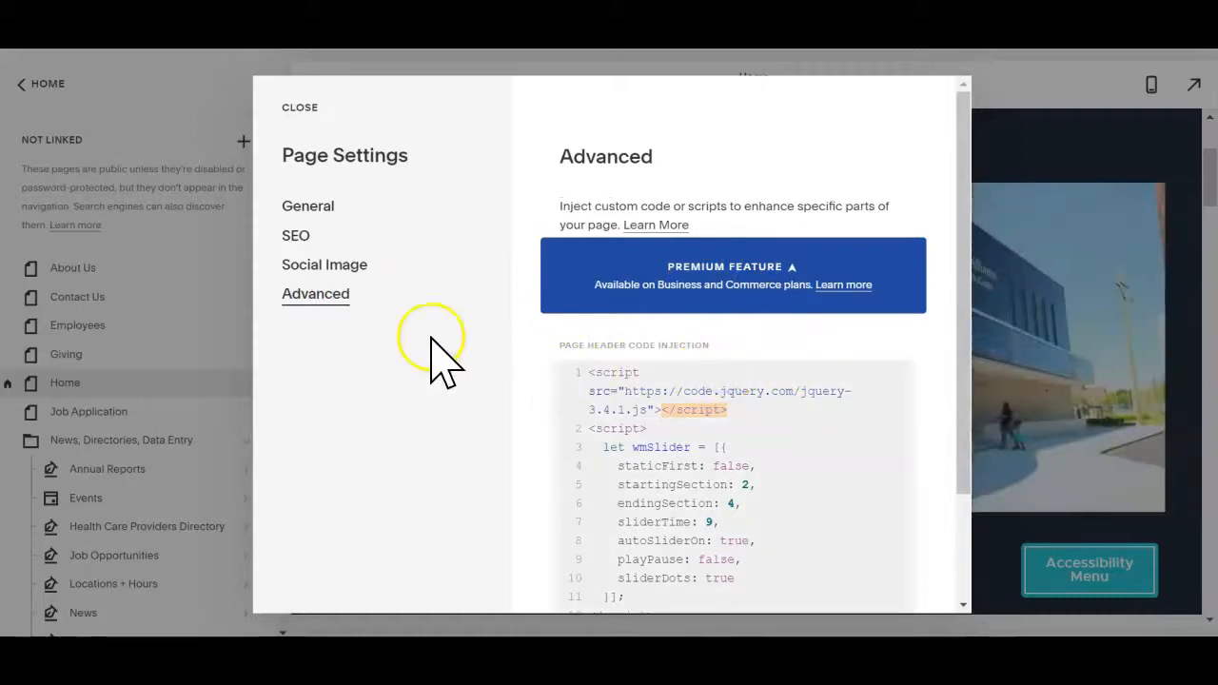
Reopen the Home page's advanced page settings, examine the full slider script in the page header code injection, and close the settings.
click(307, 108)
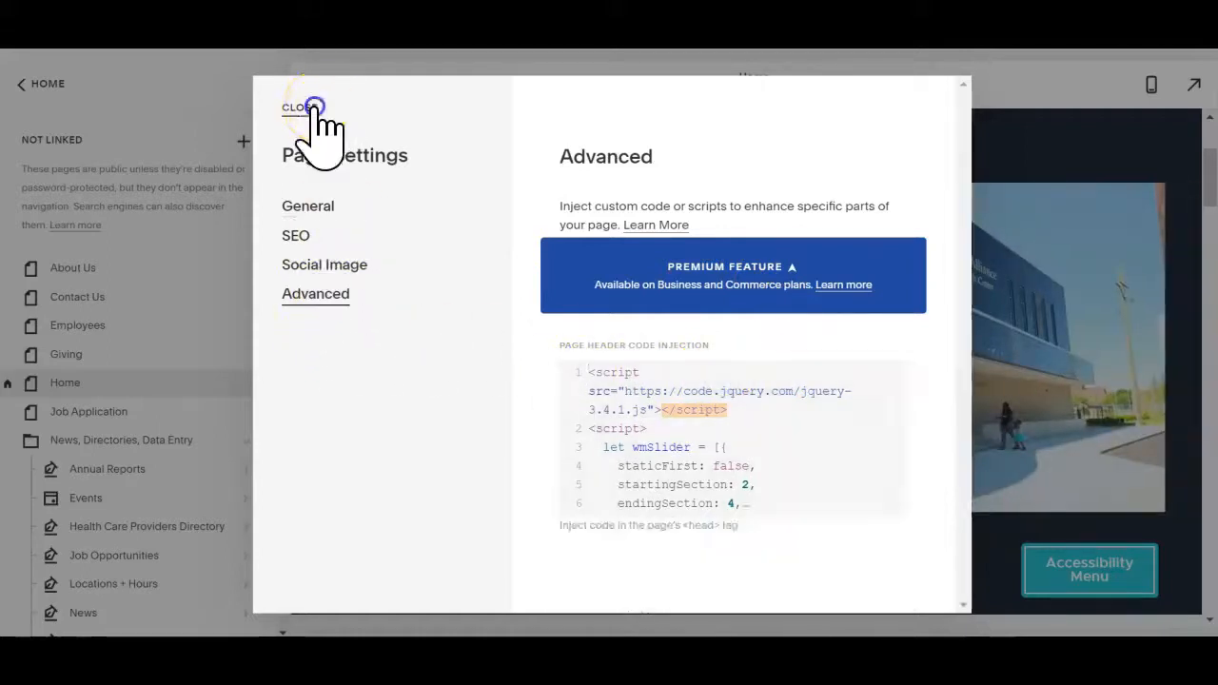
mouse_move(100, 379)
click(246, 386)
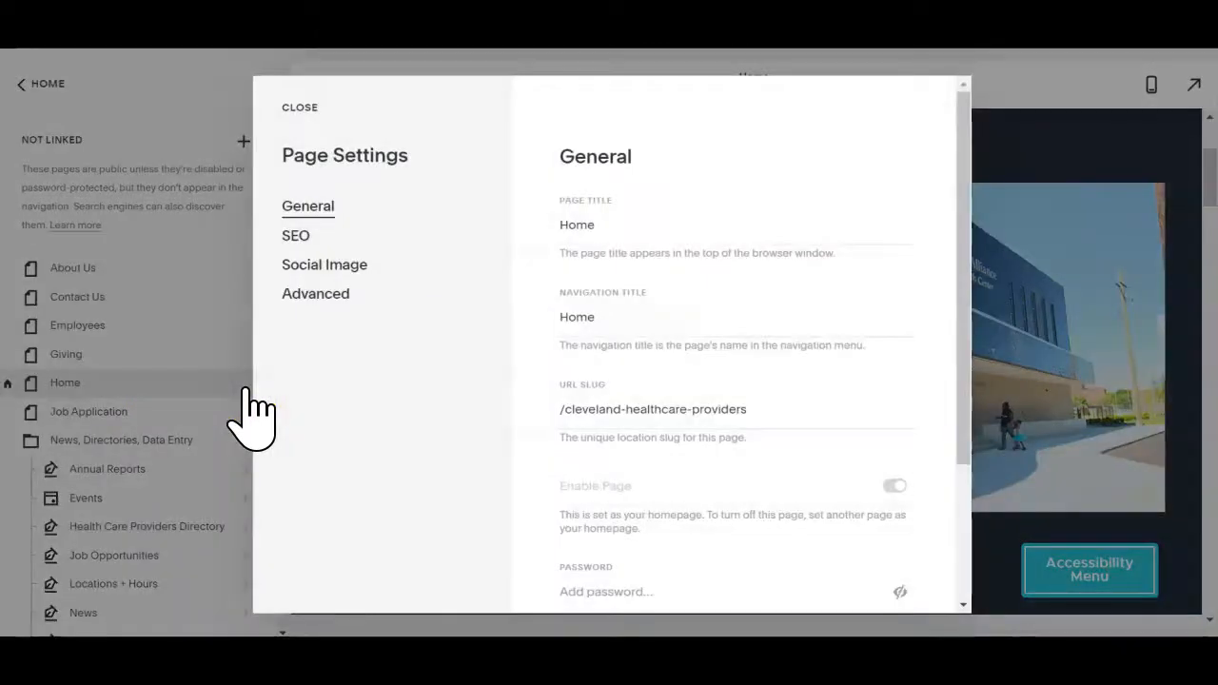
click(305, 303)
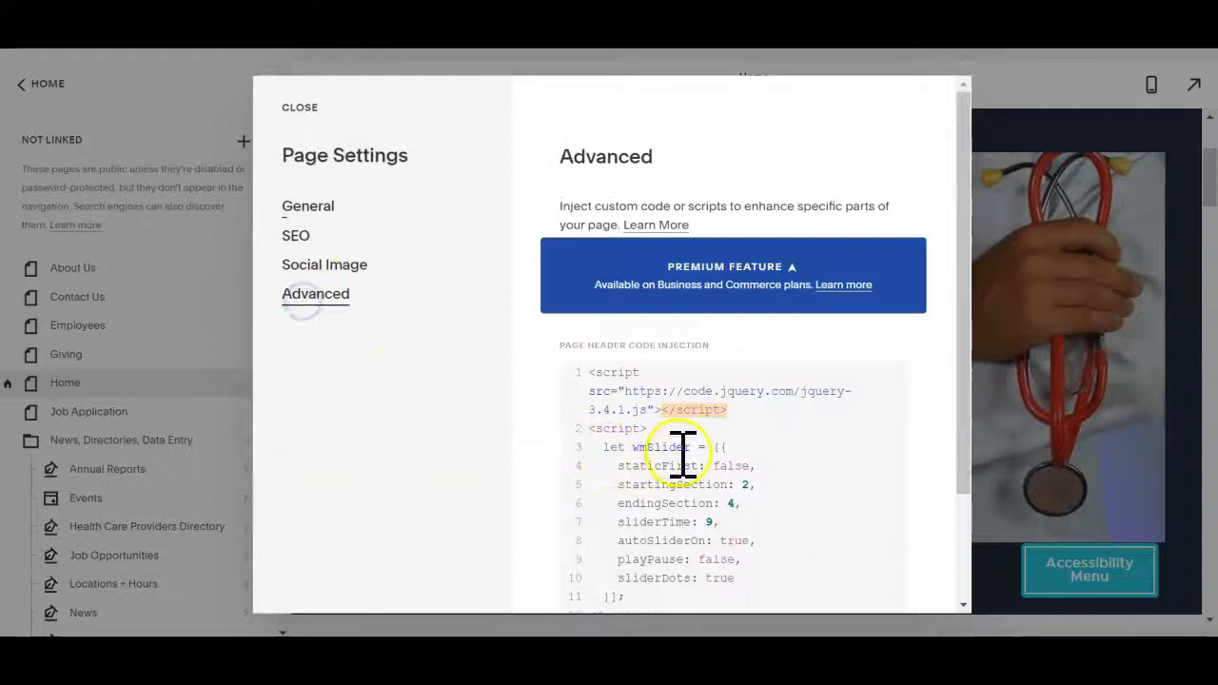
click(971, 384)
drag(971, 384, 932, 498)
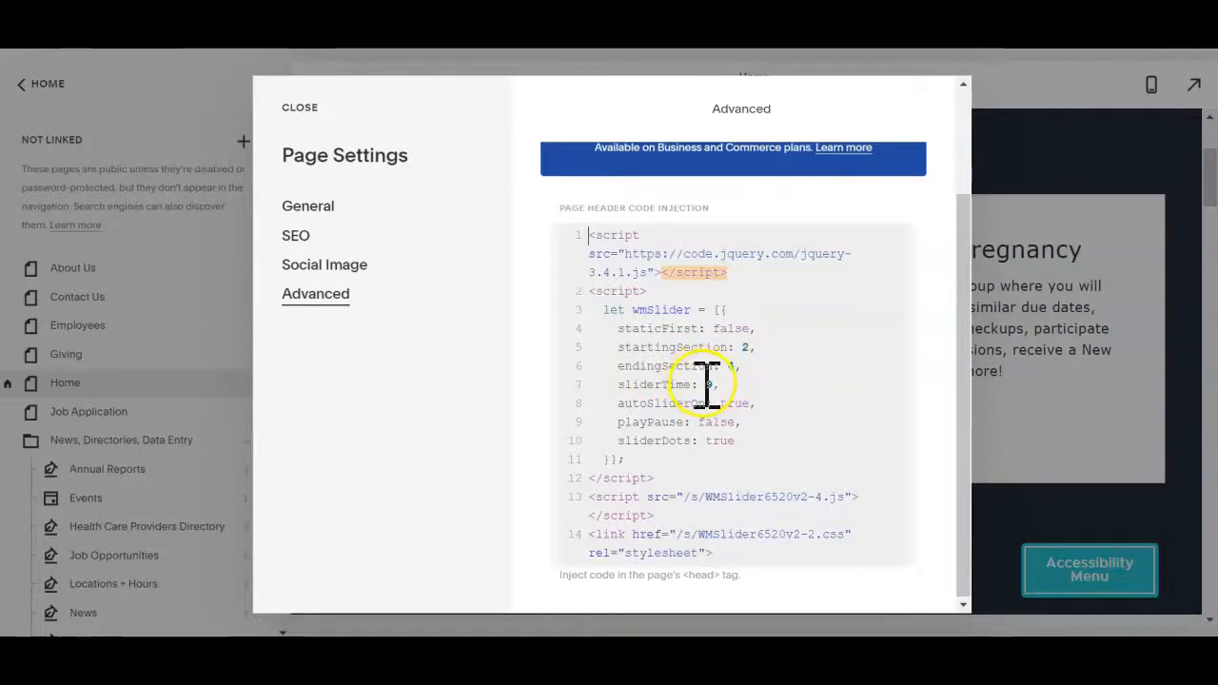
click(289, 107)
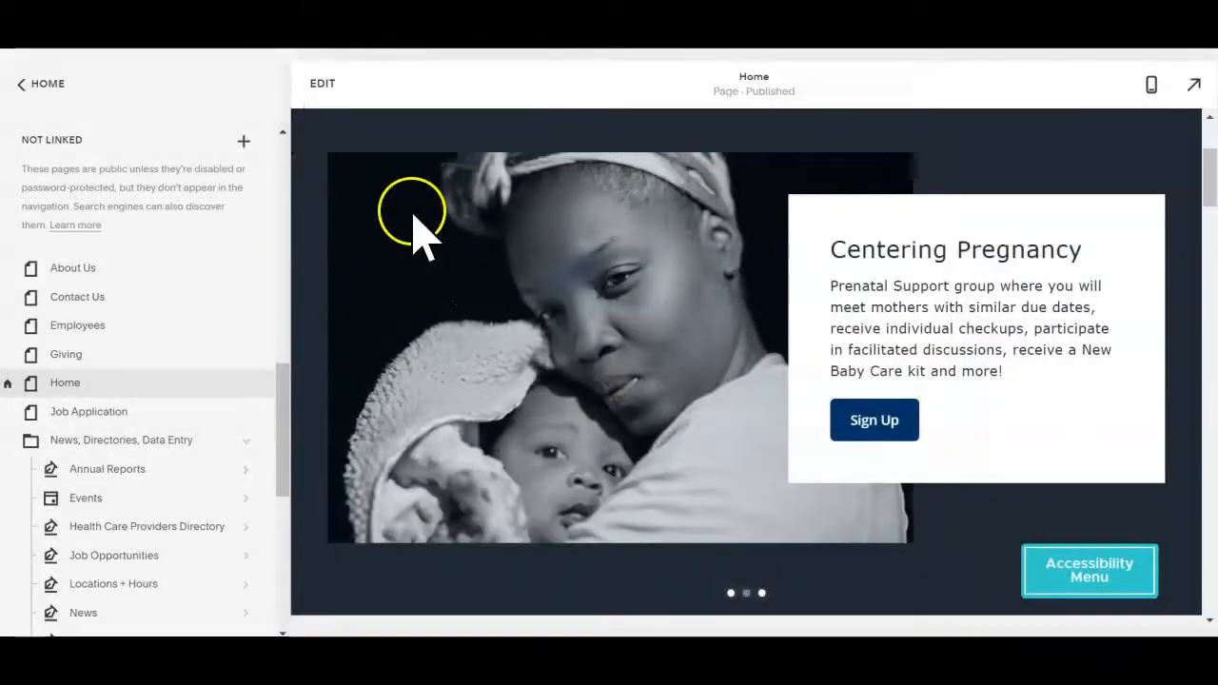
Open the Home page for editing and look through the Covid 19 Testing, Centering Pregnancy and Our Mission slider sections.
click(323, 84)
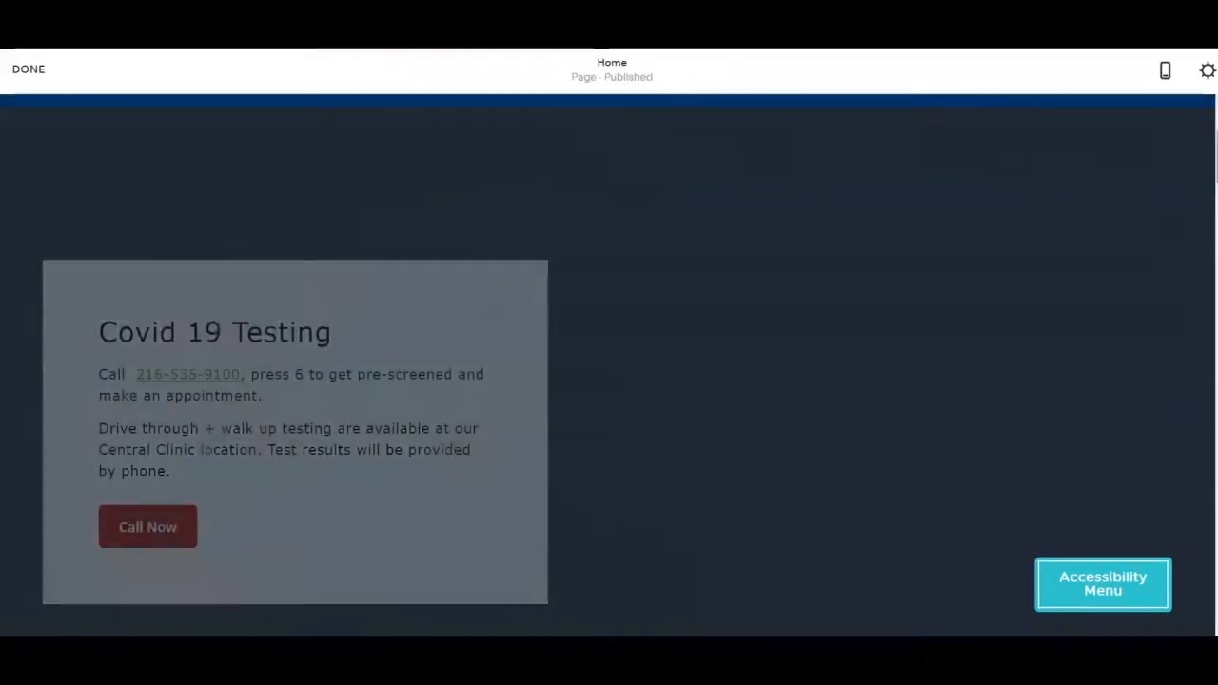
scroll(1031, 554, up, 2)
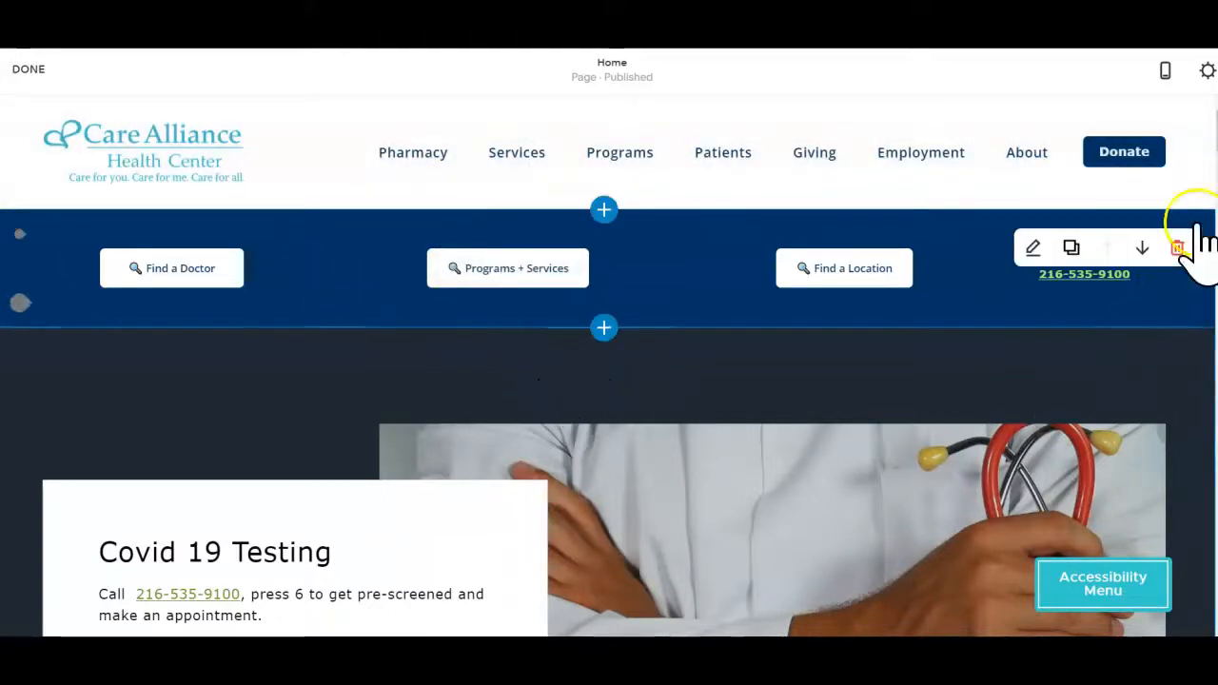
scroll(806, 197, down, 2)
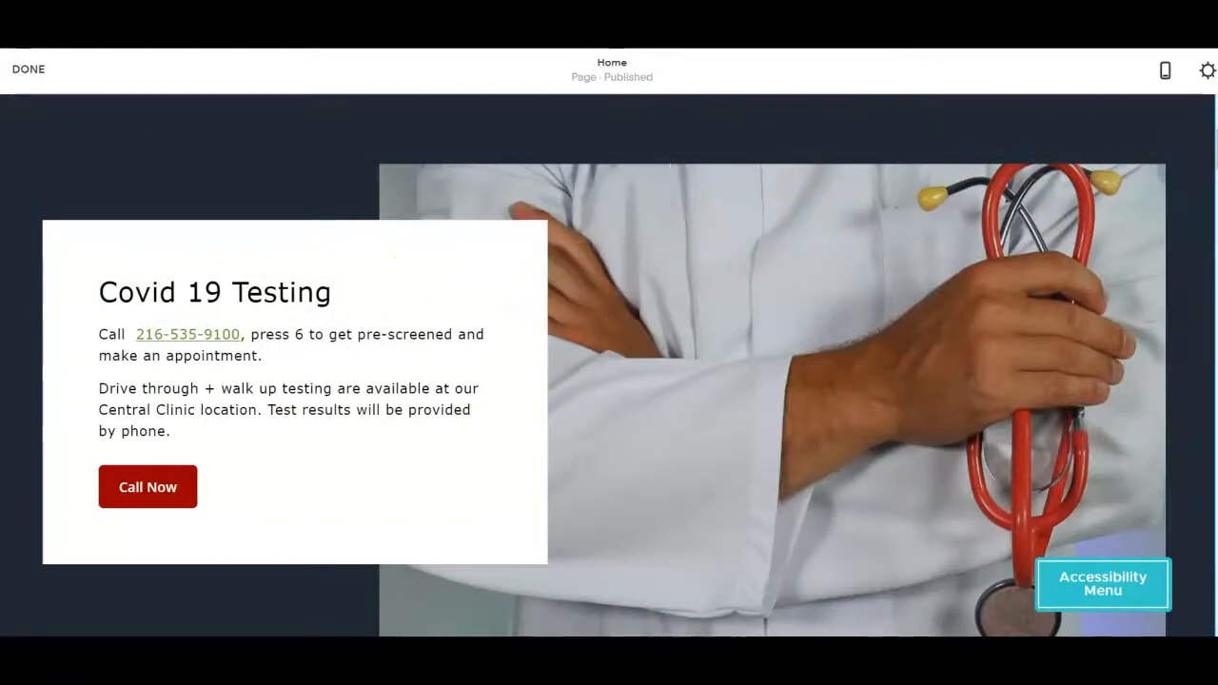
scroll(1214, 214, down, 8)
scroll(1214, 214, up, 1)
scroll(1213, 215, down, 6)
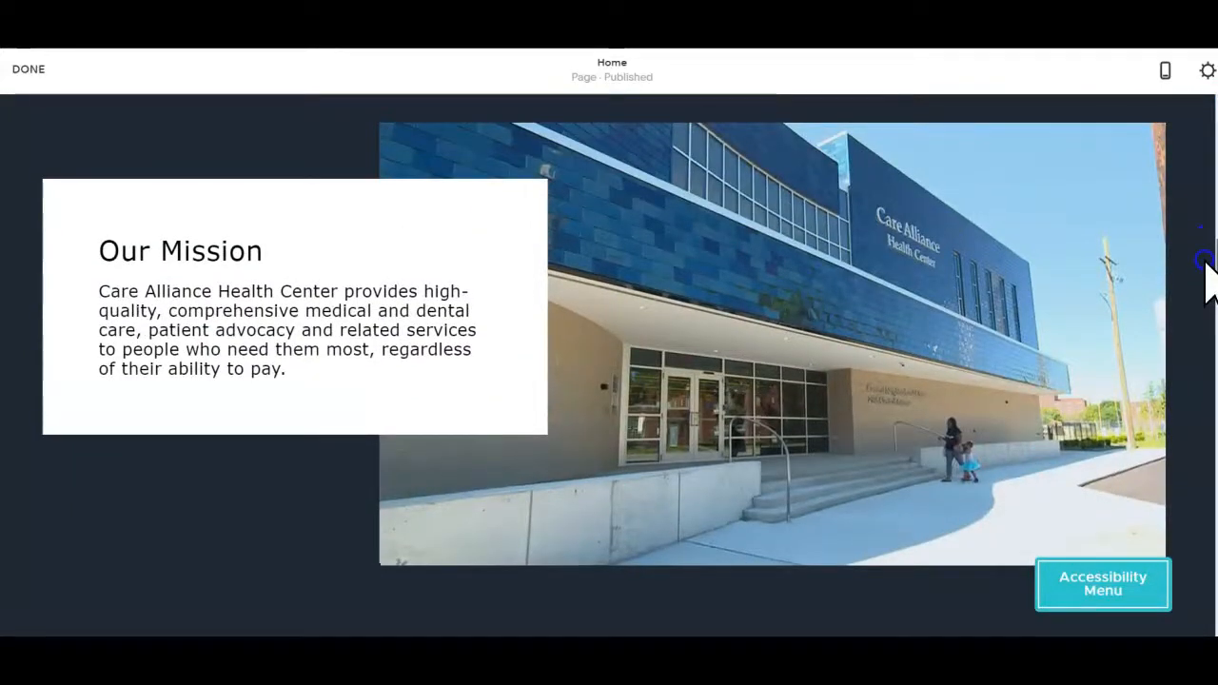
scroll(1207, 274, up, 10)
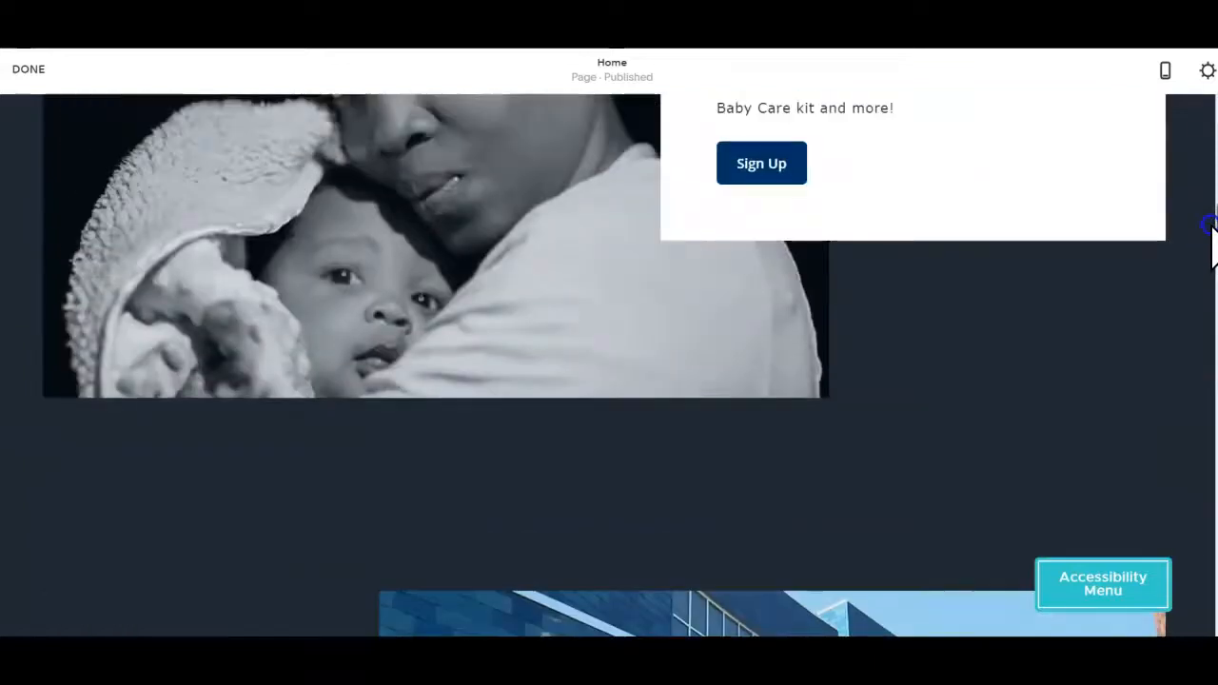
scroll(1207, 274, down, 1)
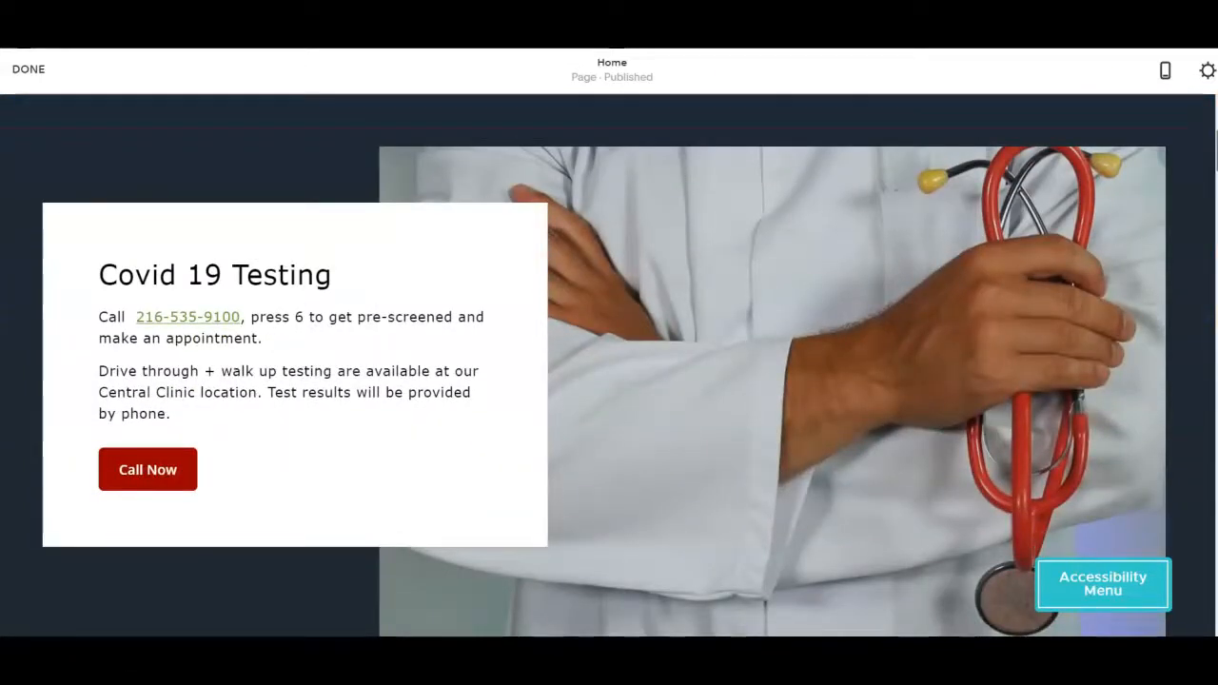
scroll(1207, 168, down, 1)
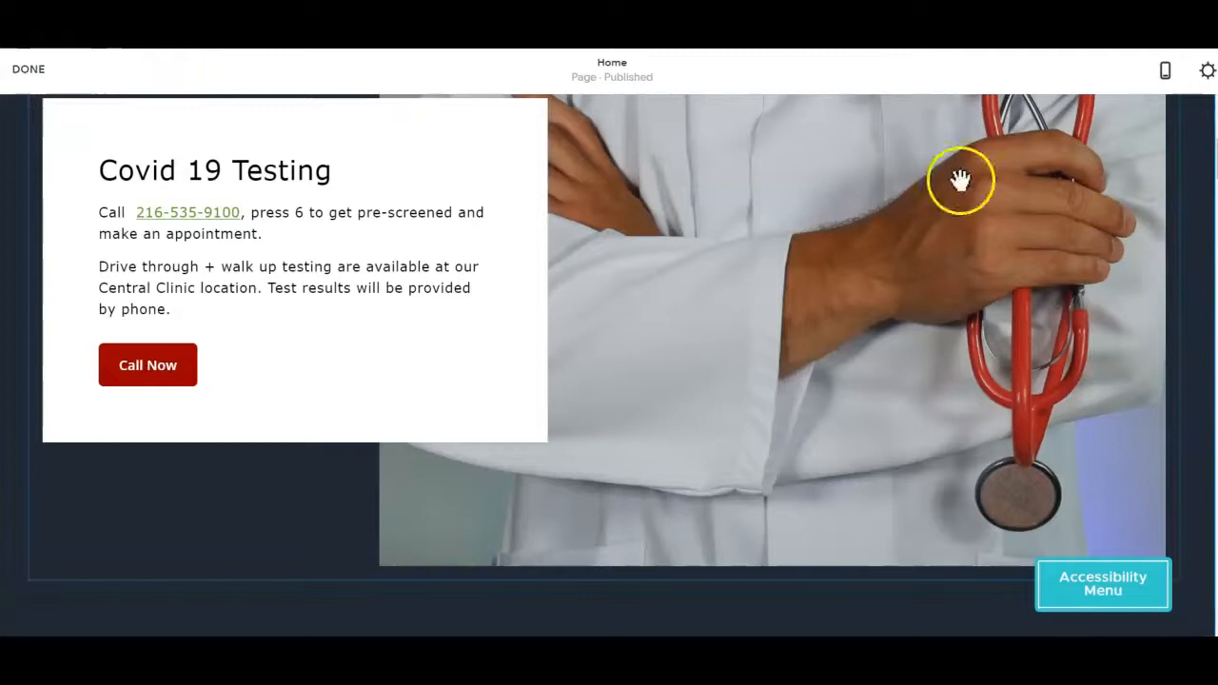
scroll(610, 366, up, 5)
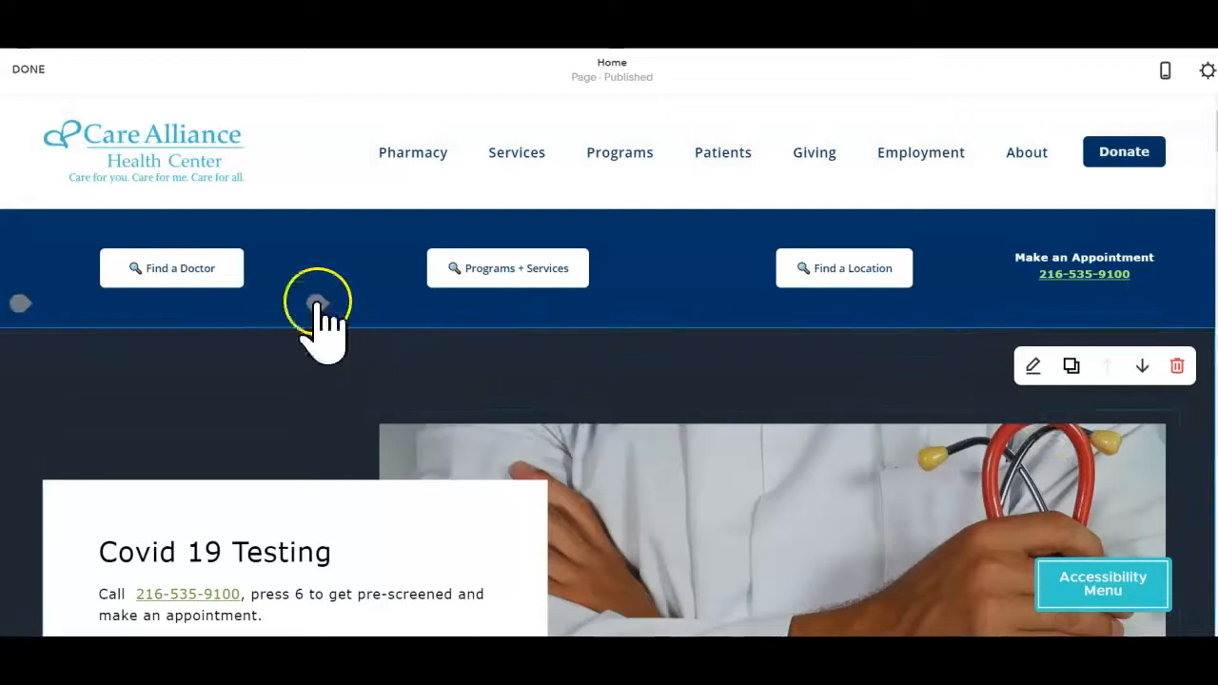
Inspect the Find a Doctor button's text code and its web address and page link options, then cancel the button settings.
click(186, 260)
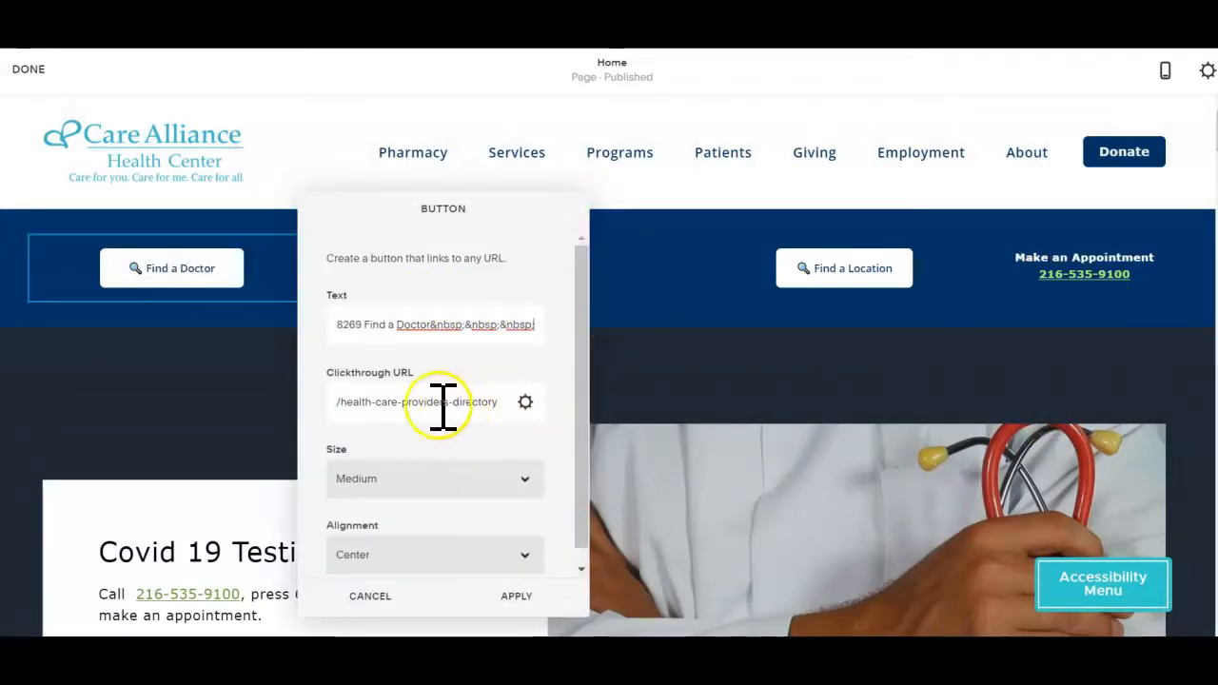
click(335, 321)
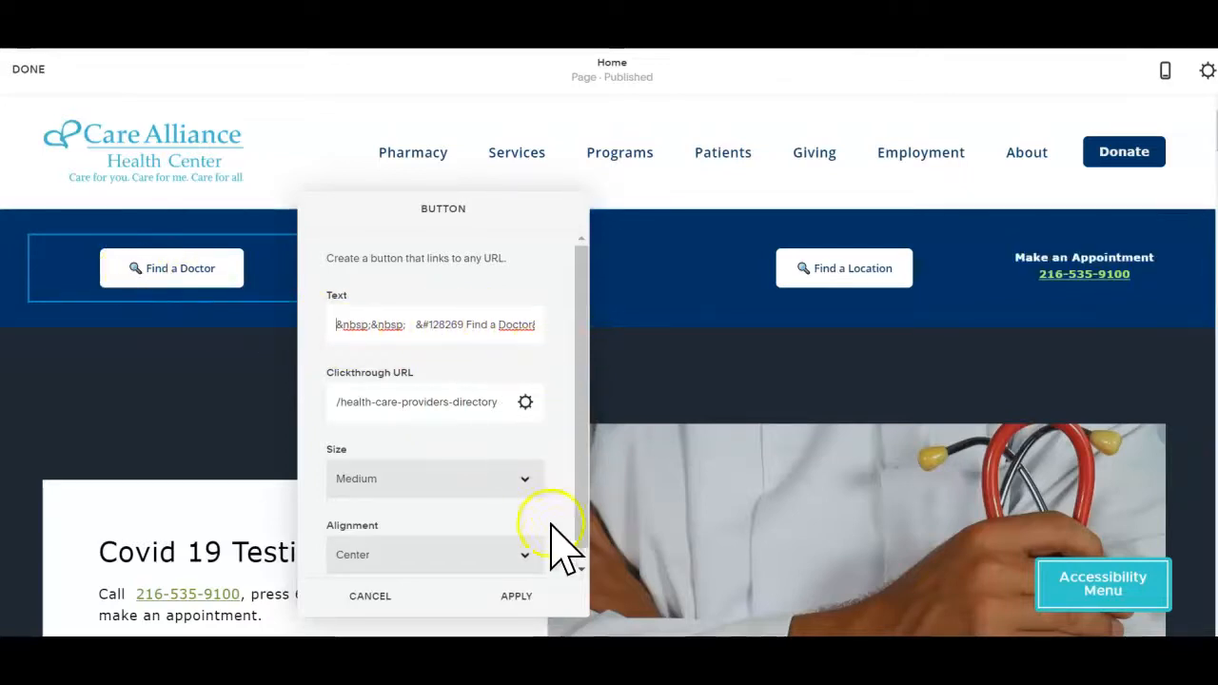
click(525, 400)
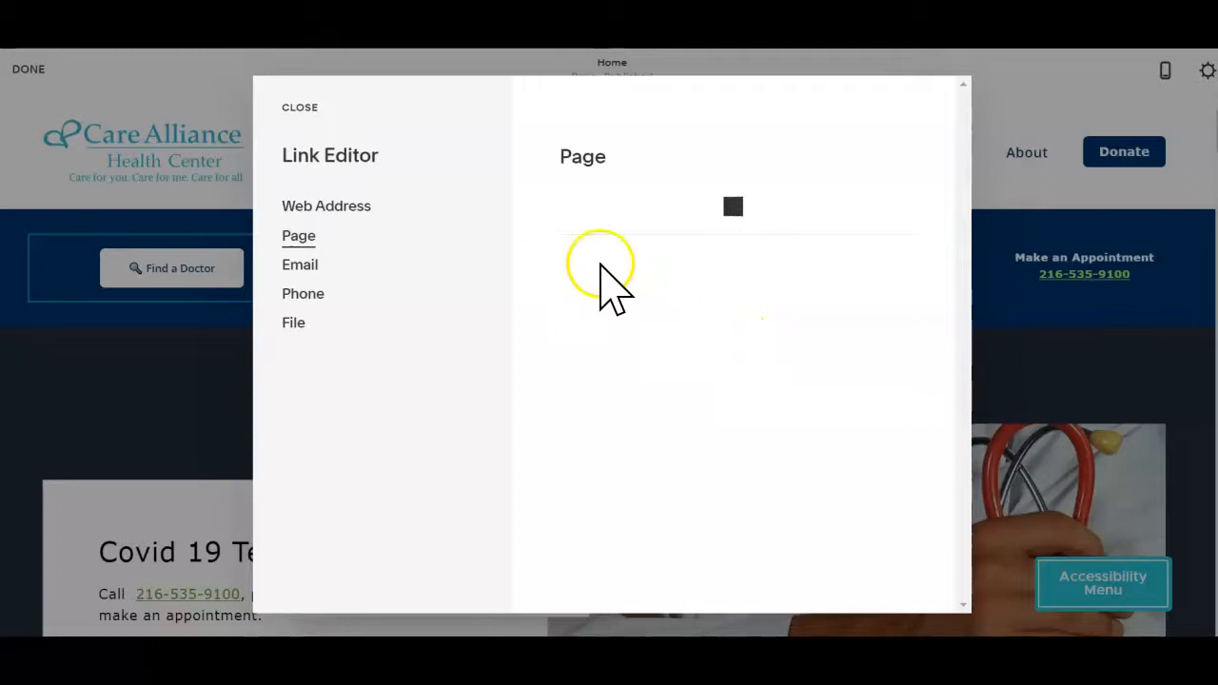
click(324, 205)
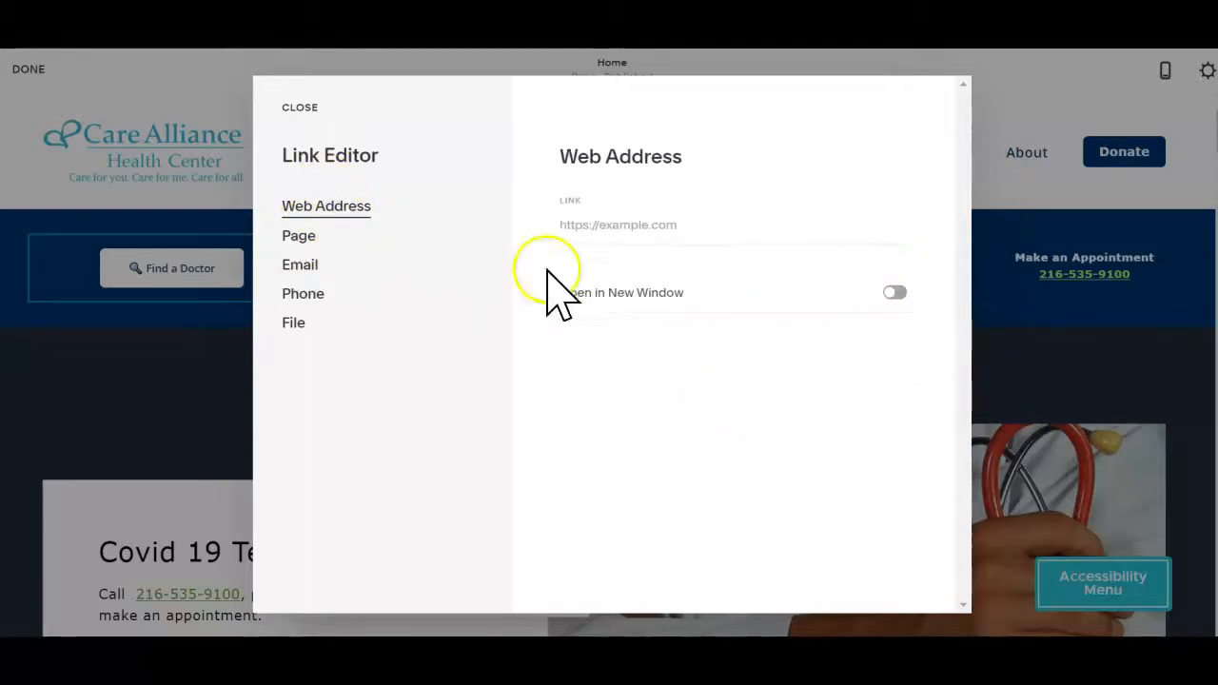
click(298, 239)
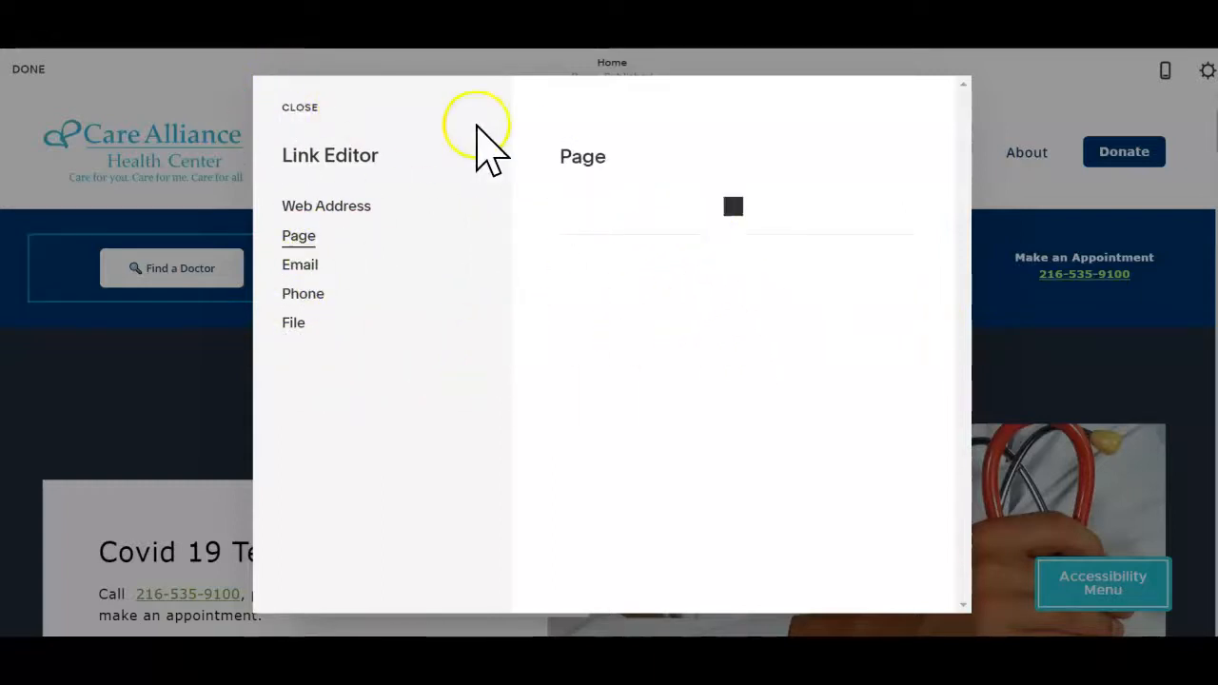
click(282, 109)
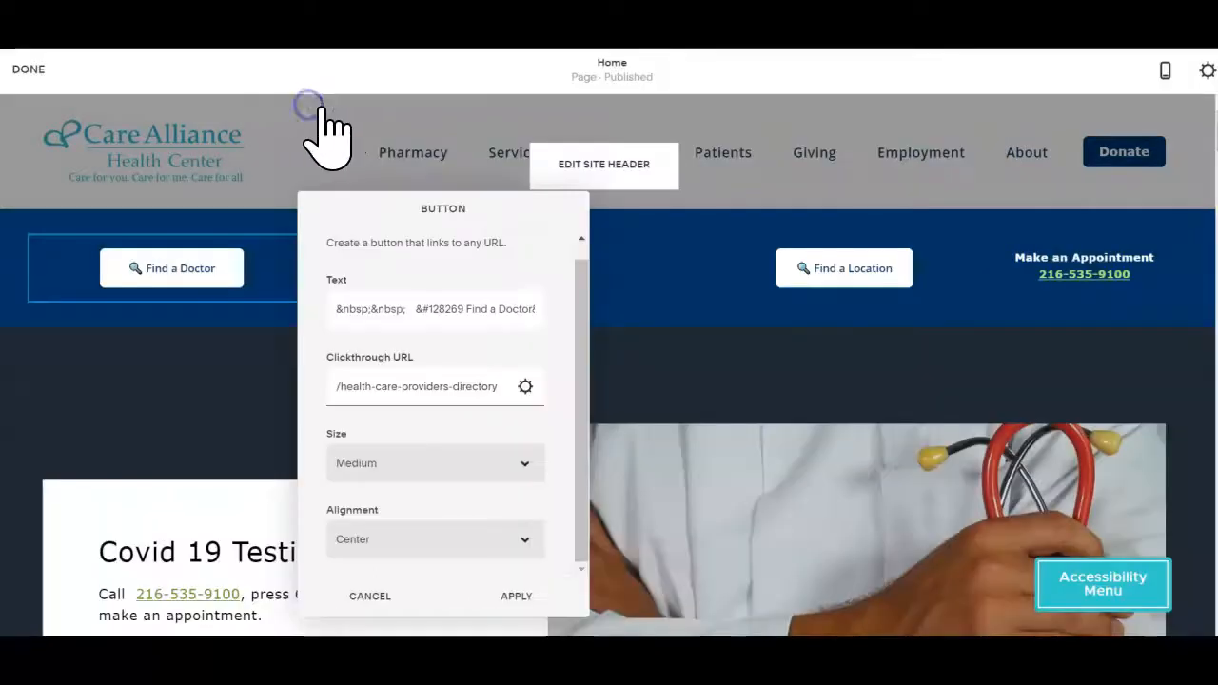
click(373, 597)
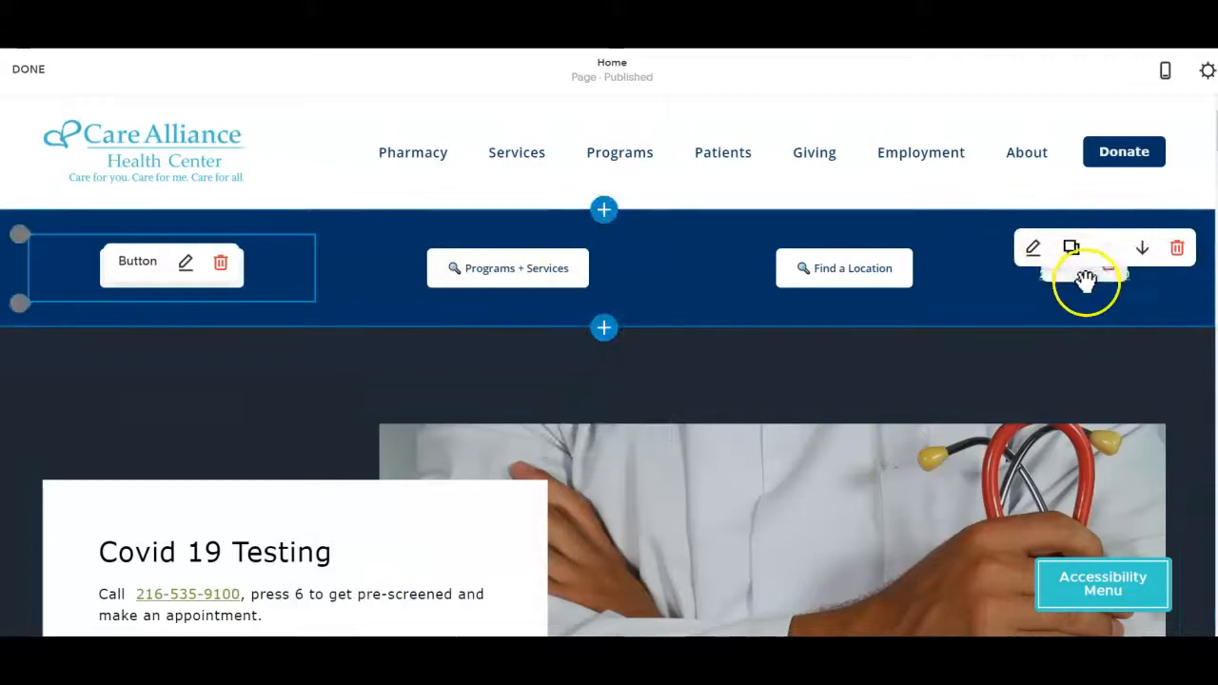
Open the Make an Appointment text in the blue button bar for editing.
click(1019, 280)
click(1011, 252)
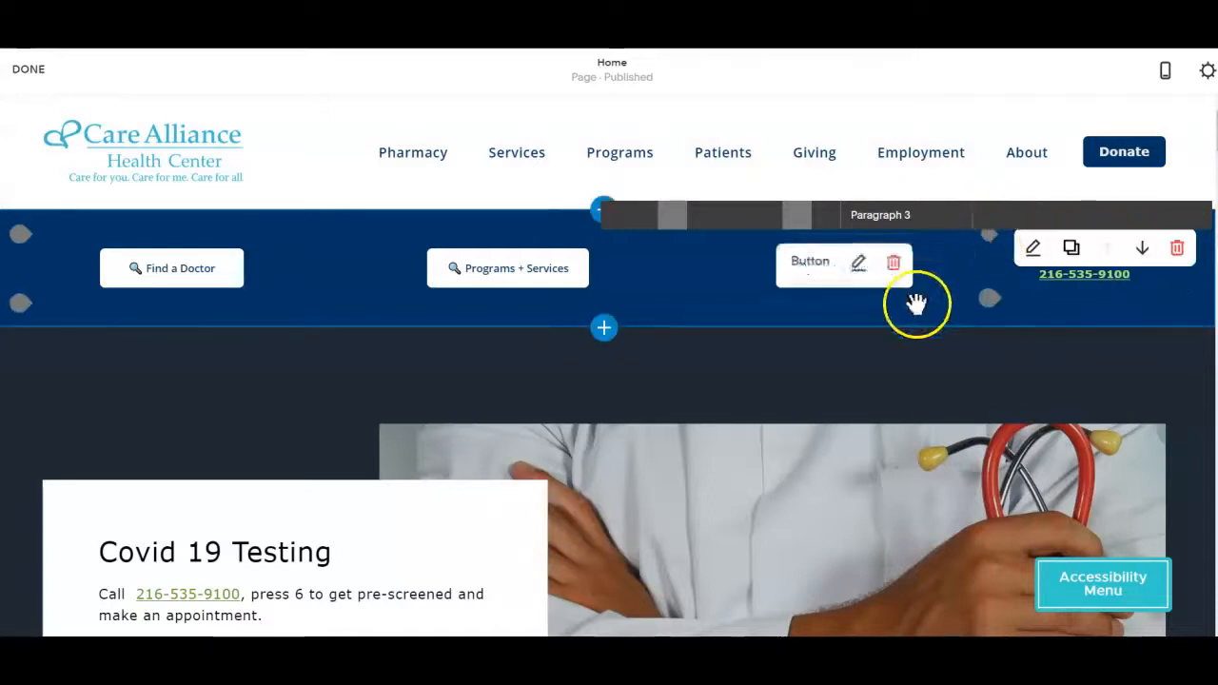
click(1073, 255)
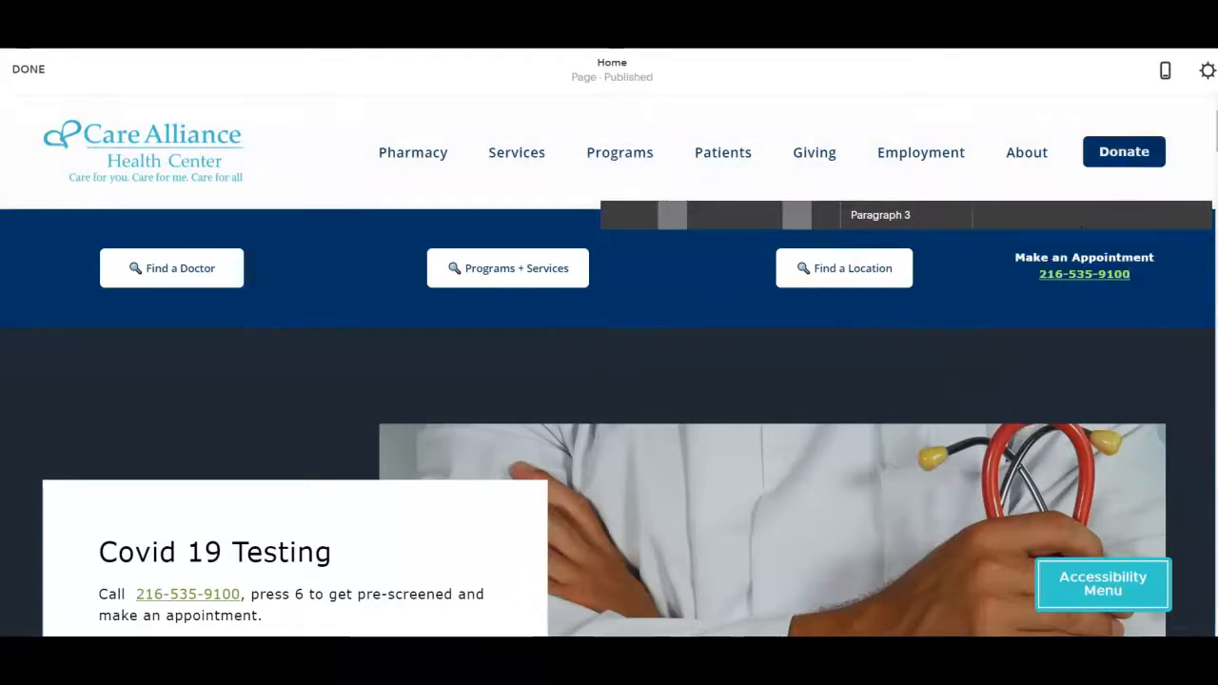
Point out the editable heading, paragraph and Call Now button in the Covid 19 Testing section.
scroll(1082, 227, down, 1)
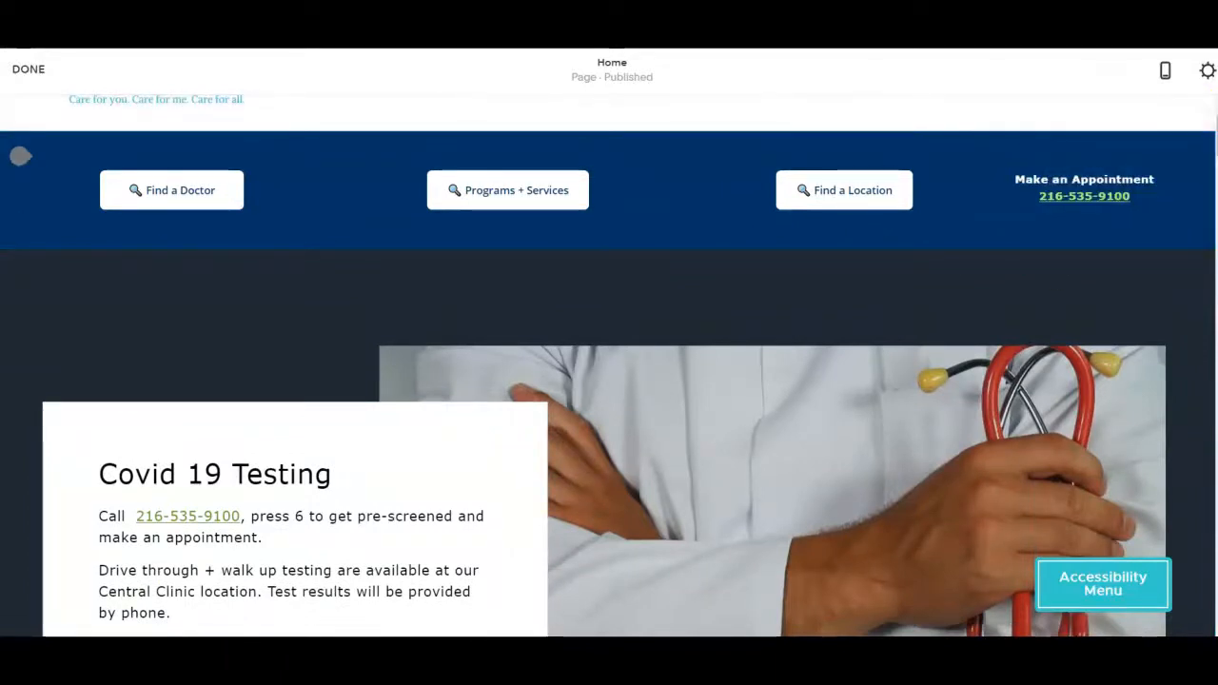
scroll(610, 381, down, 2)
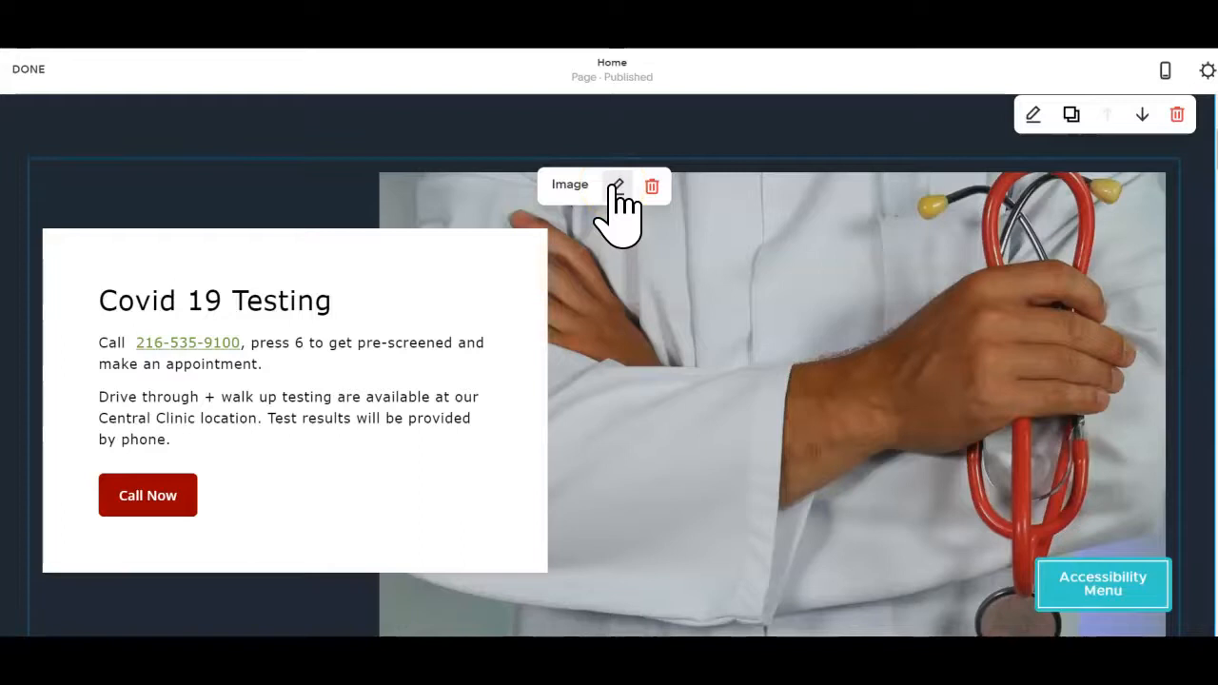
click(239, 300)
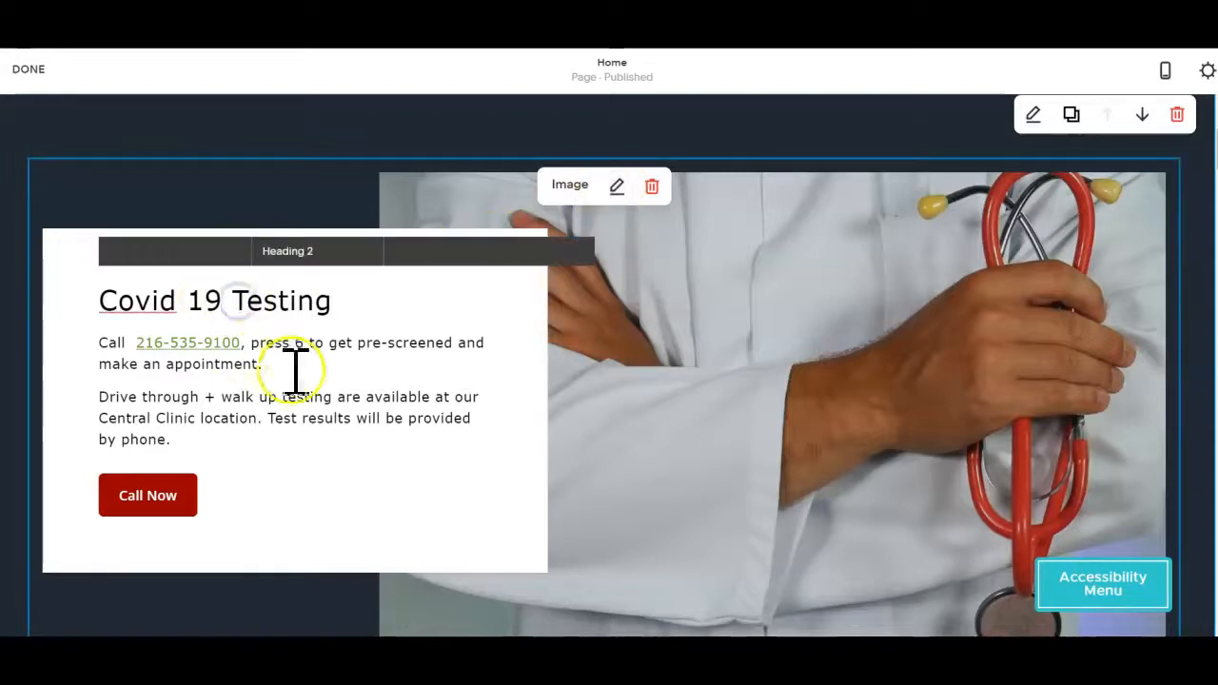
click(261, 419)
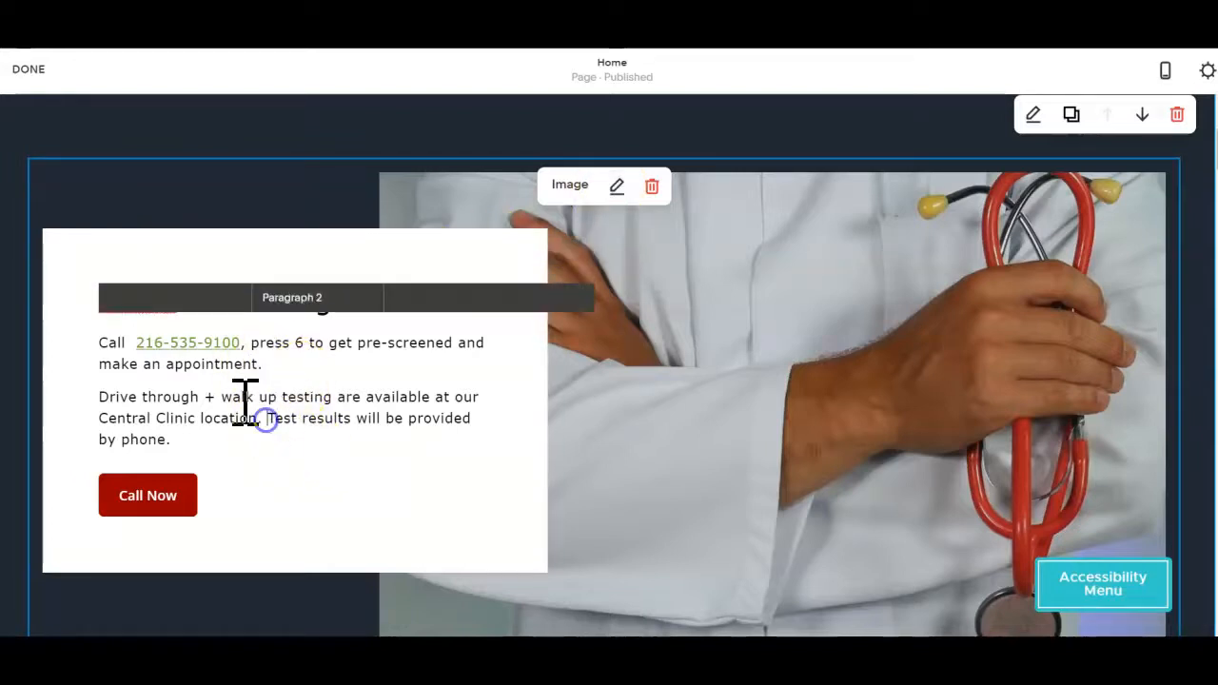
click(187, 398)
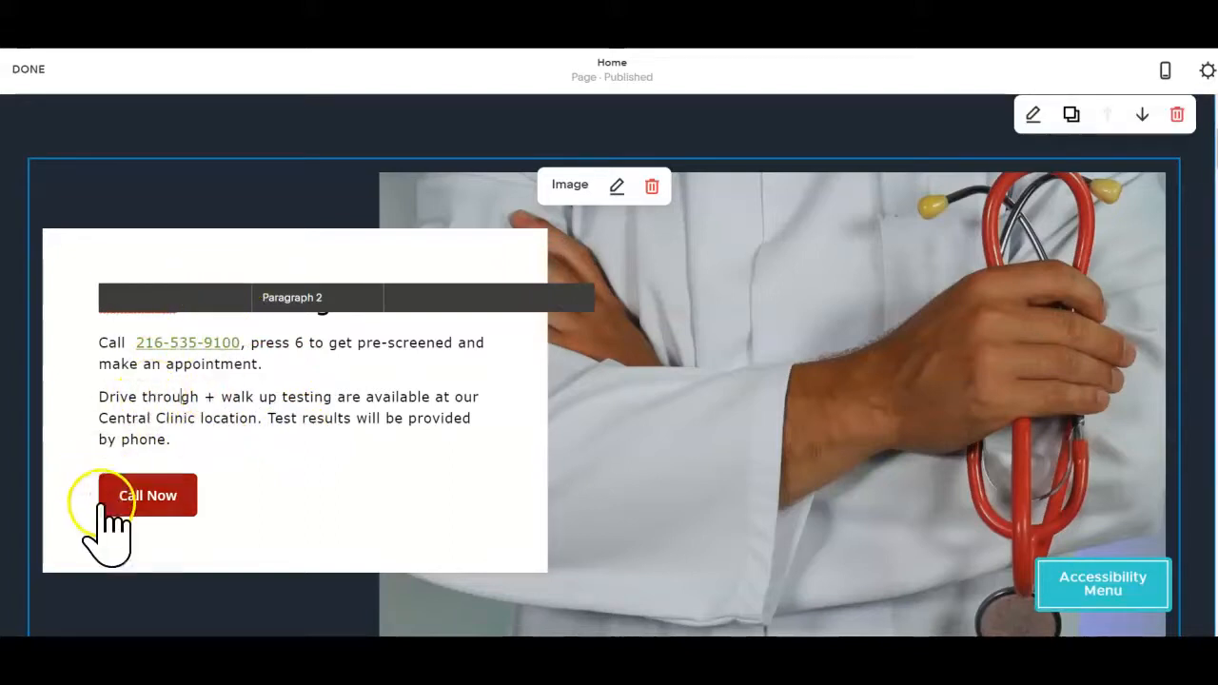
click(197, 503)
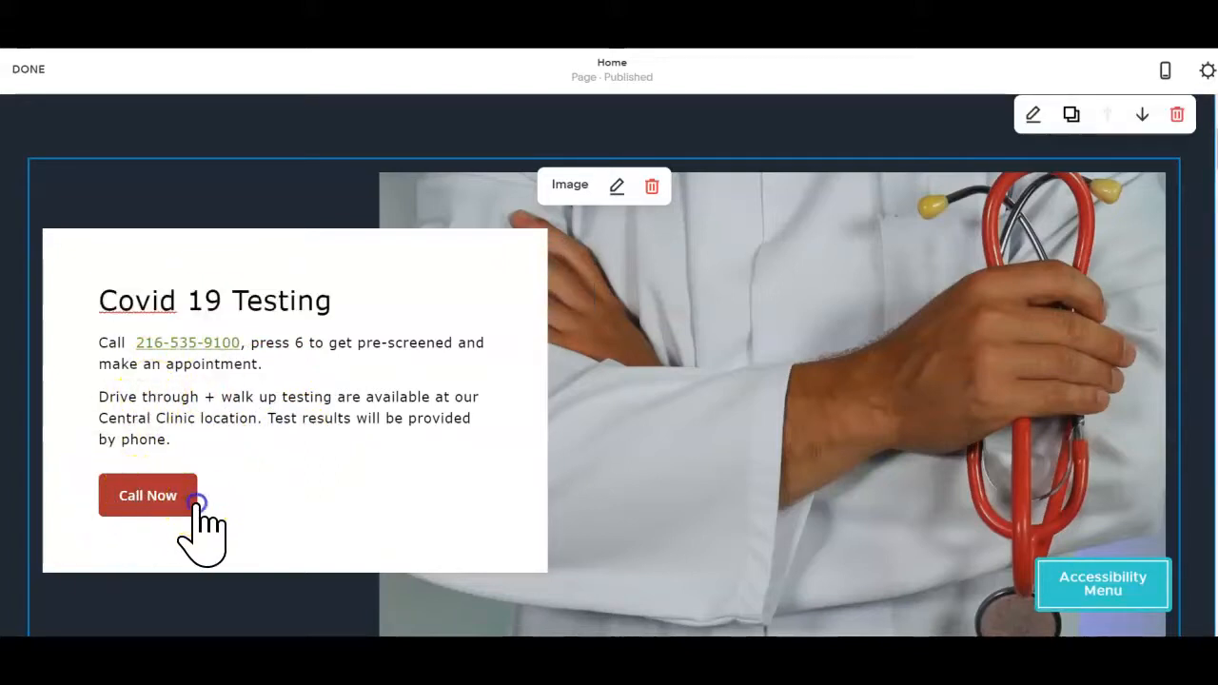
Open the Covid 19 Testing image block's design settings and examine its layout, position and link options.
click(619, 191)
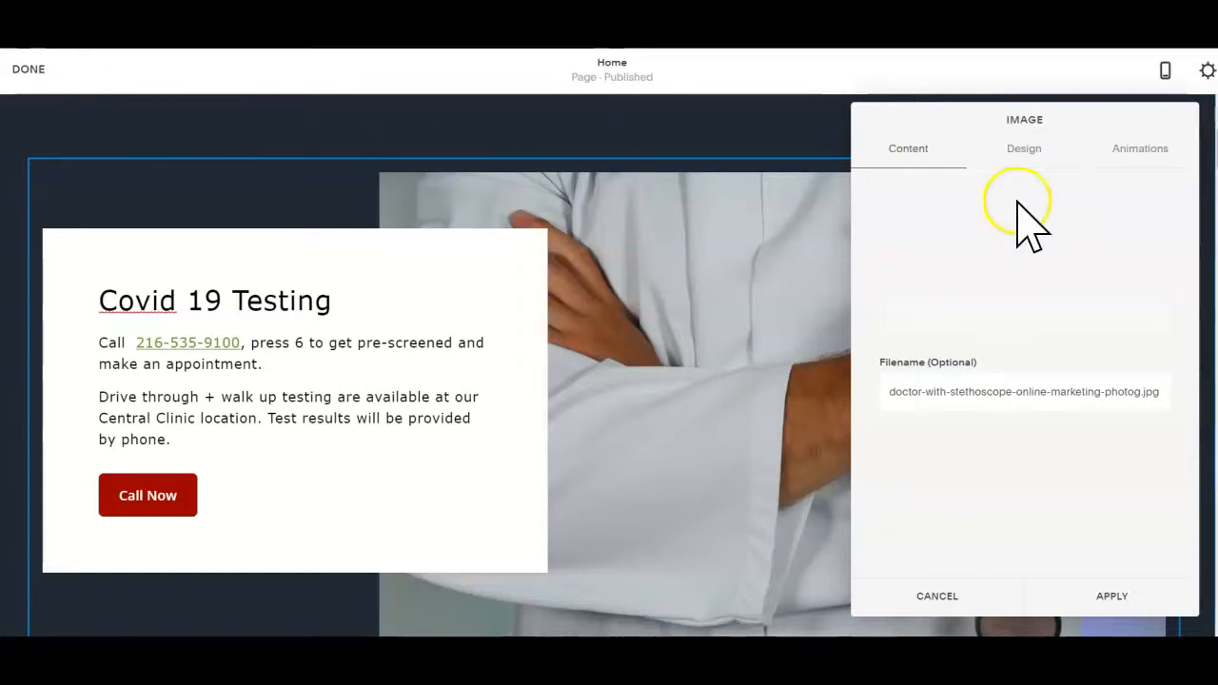
click(1028, 154)
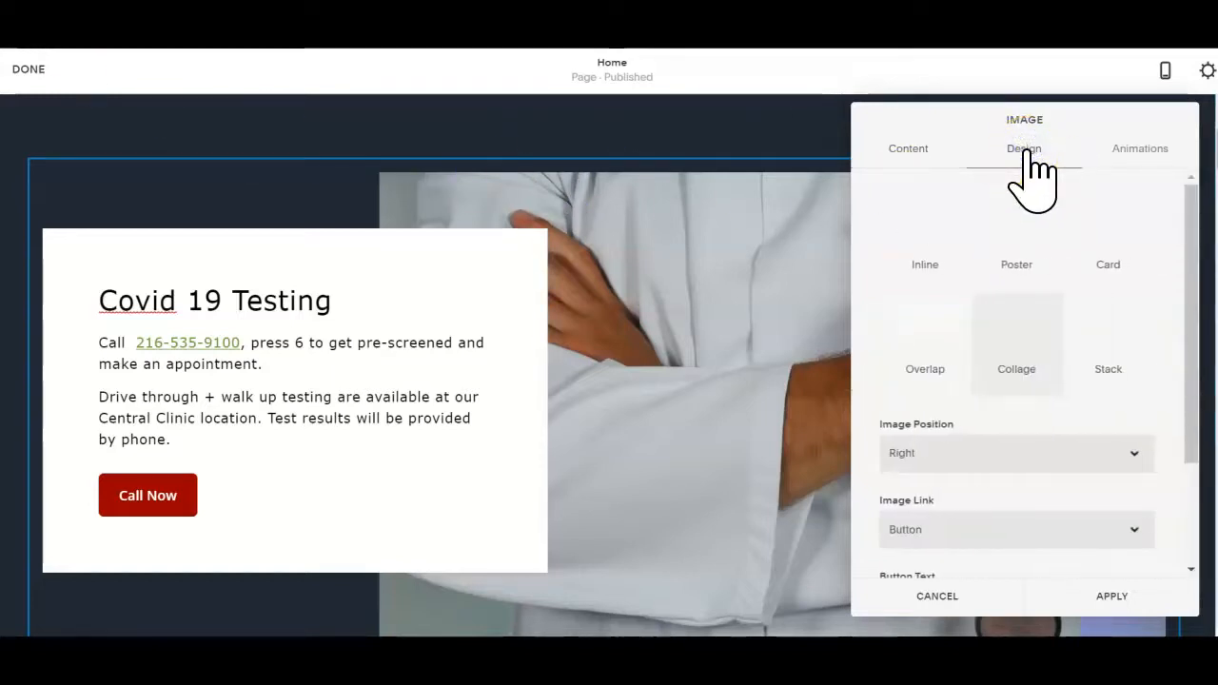
mouse_move(1192, 299)
mouse_down()
mouse_move(1180, 444)
mouse_move(1189, 317)
mouse_up()
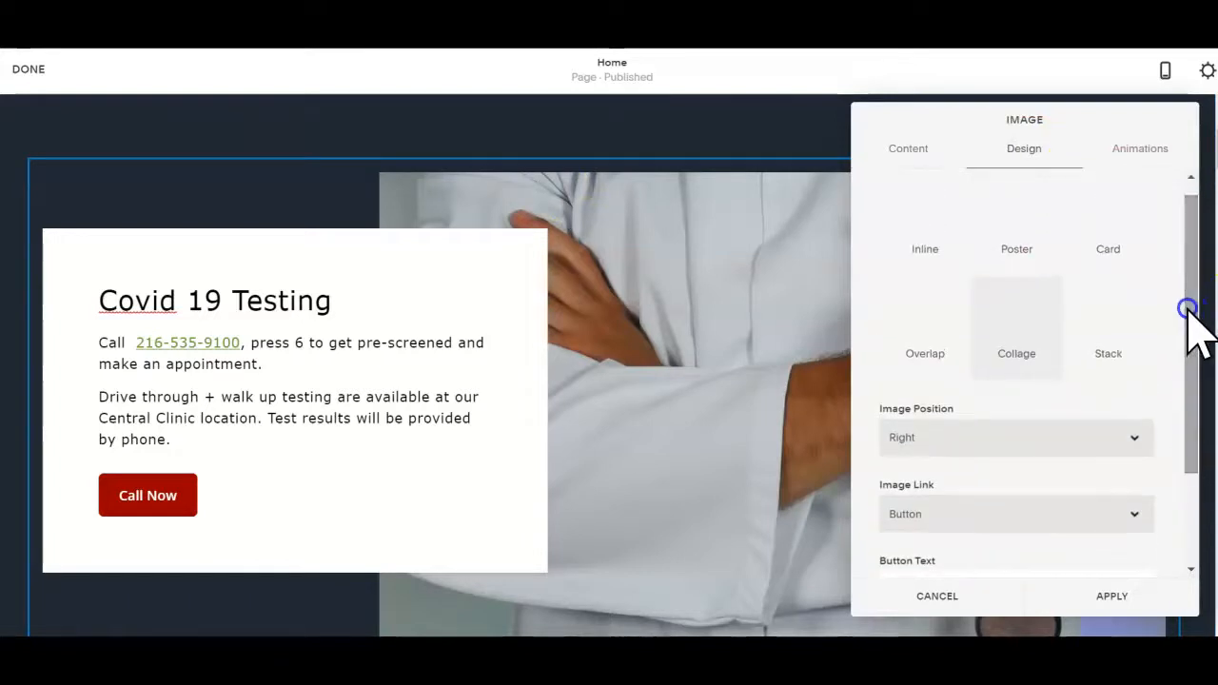
drag(1189, 368, 1176, 454)
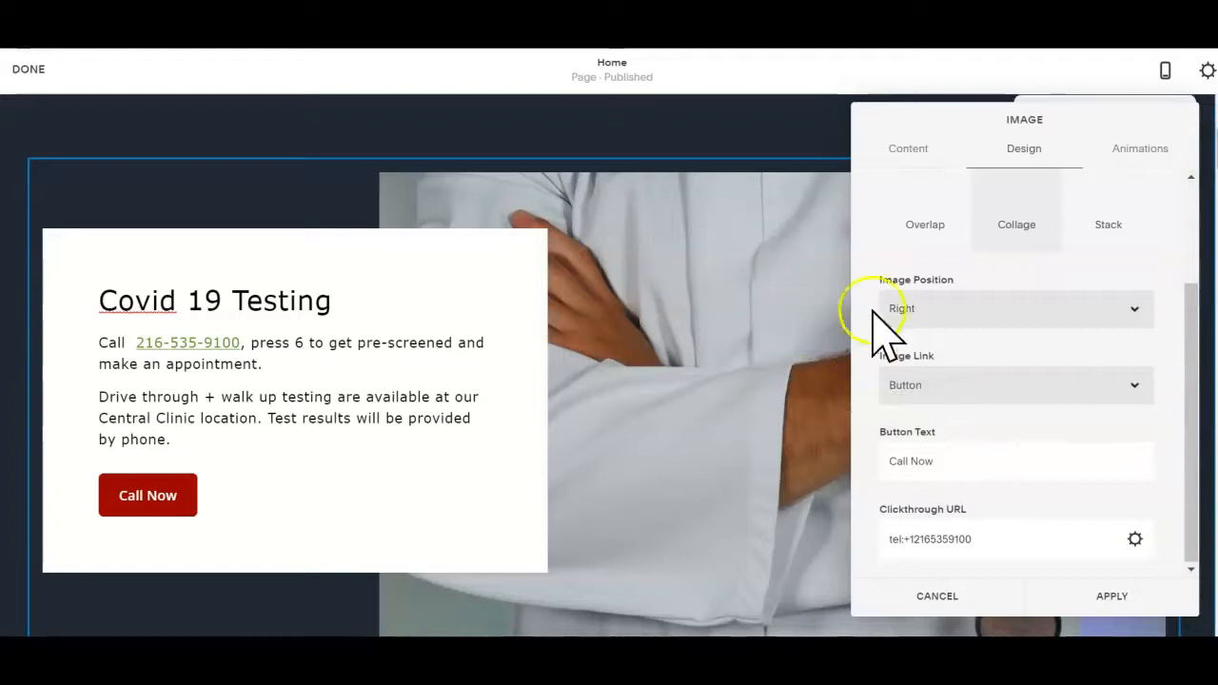
Try out the image position choices for the Covid 19 Testing image block and leave the position at Right.
click(919, 309)
click(900, 348)
click(923, 308)
click(912, 377)
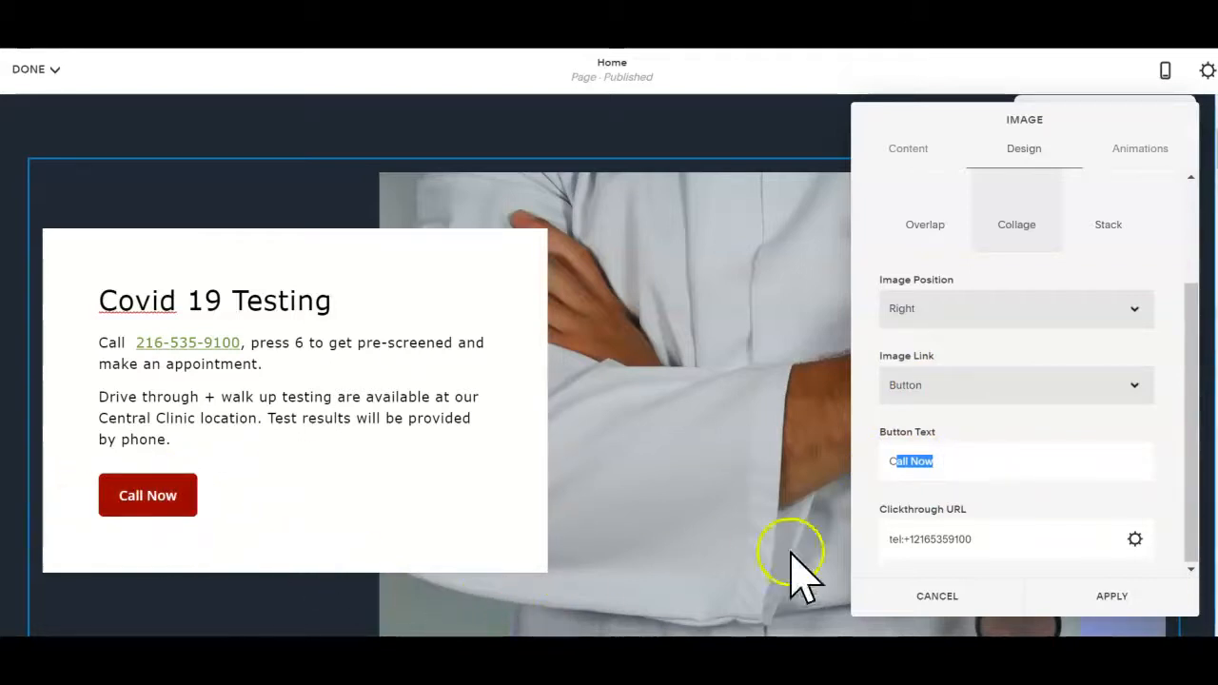
Inspect the Call Now button's text and its phone link in the link editor, then close the link editor.
click(957, 440)
drag(1191, 423, 1184, 490)
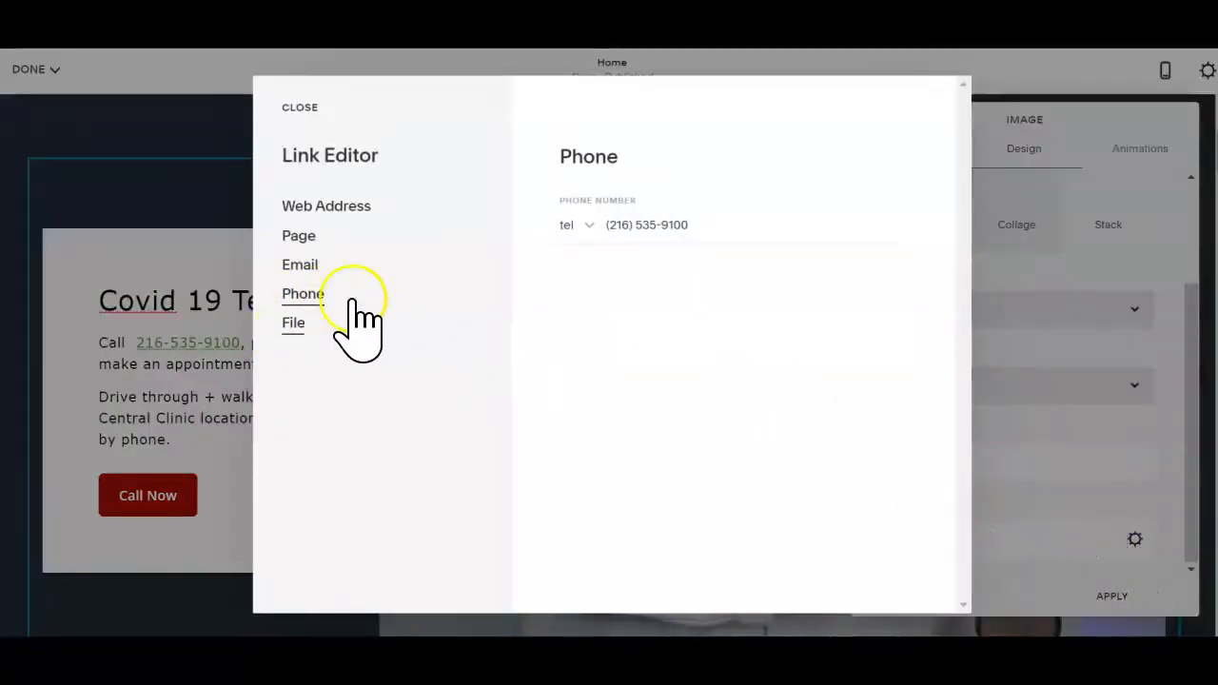
click(300, 109)
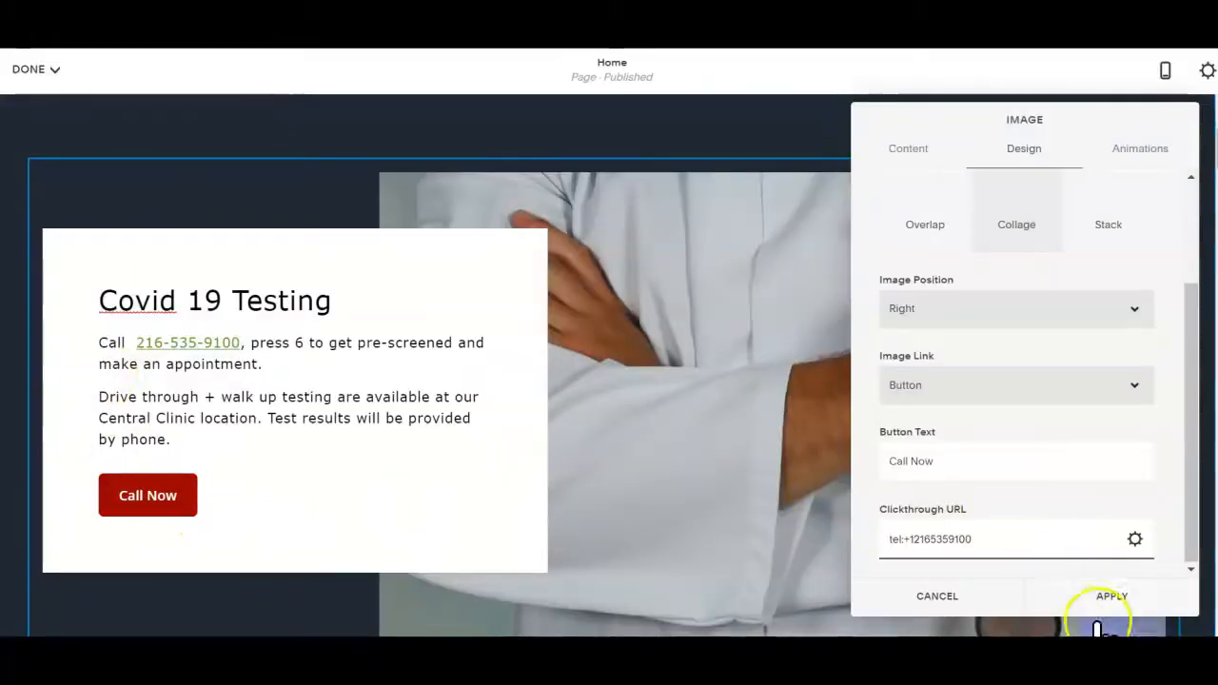
Discard the Covid 19 Testing image settings and view the Centering Pregnancy section below it.
click(982, 594)
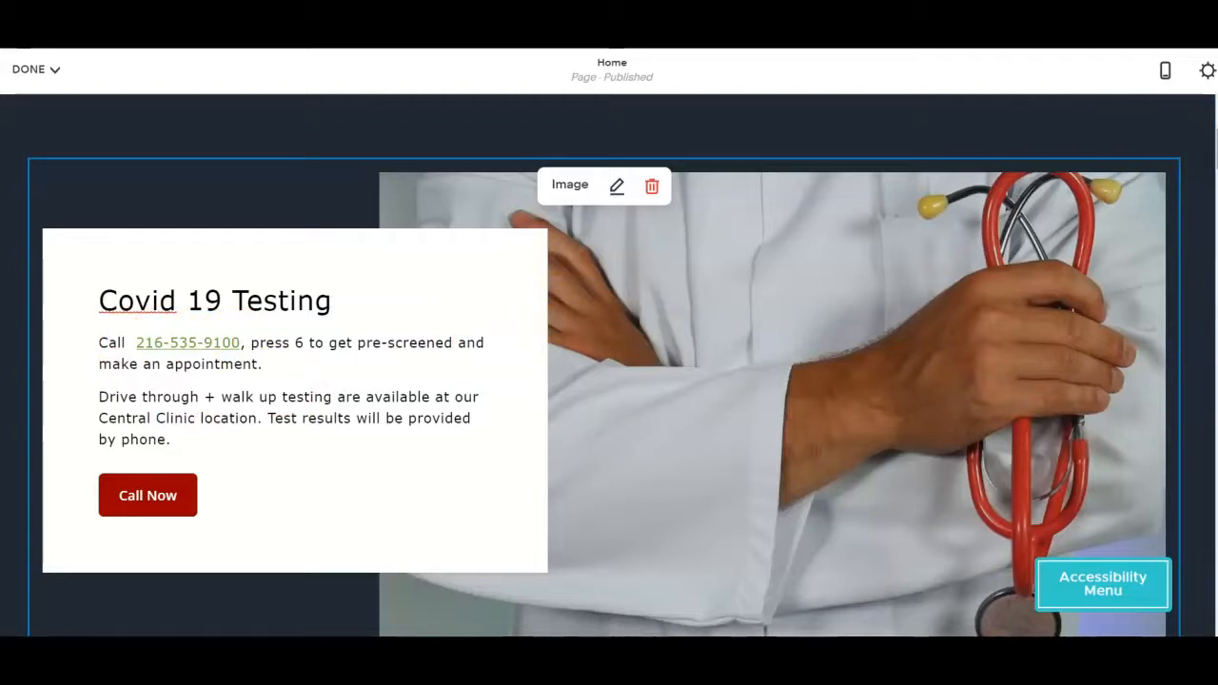
scroll(609, 381, down, 8)
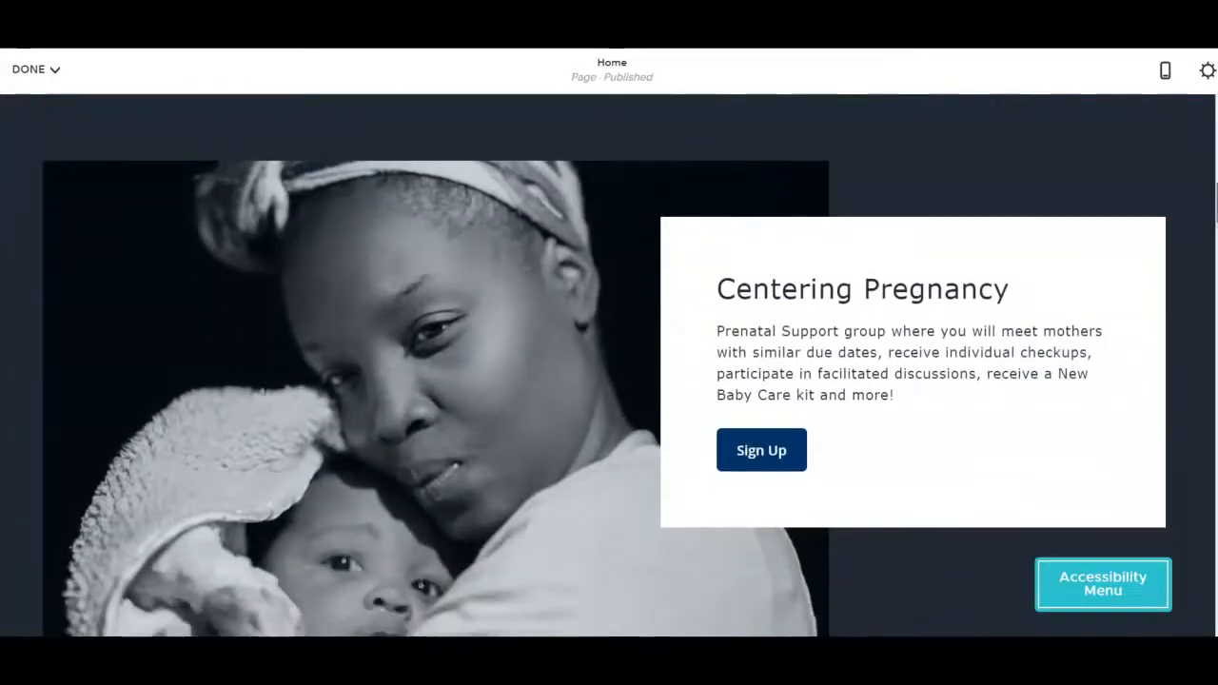
click(1033, 103)
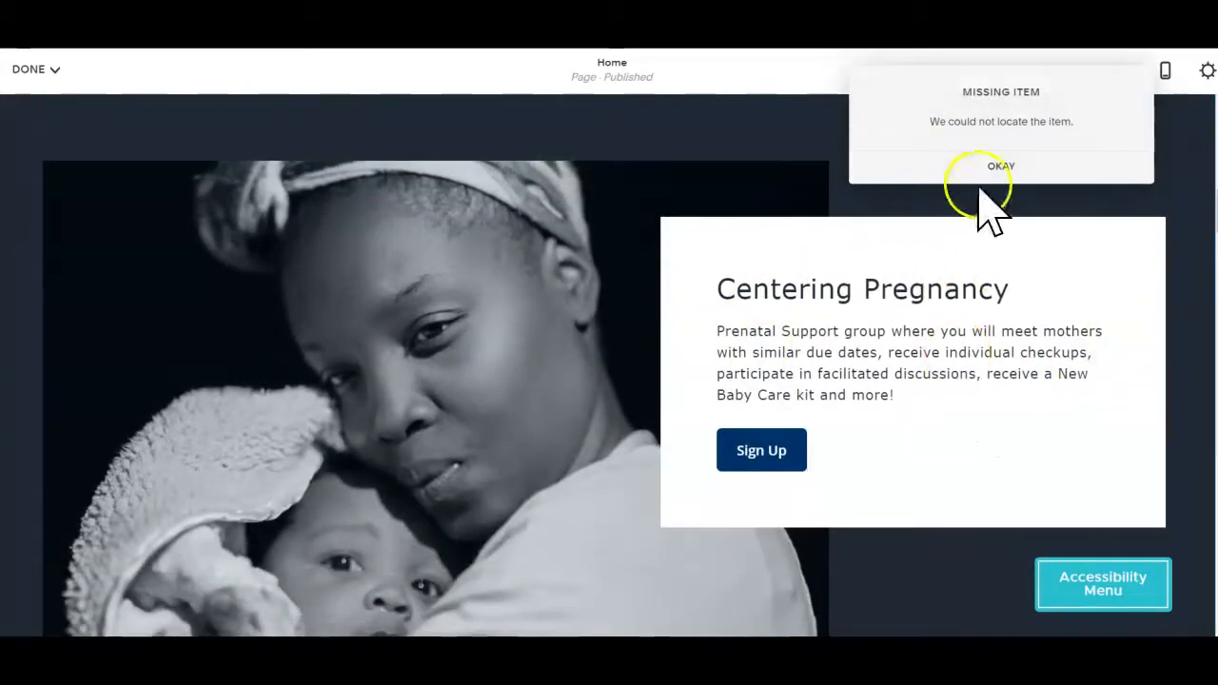
click(1000, 168)
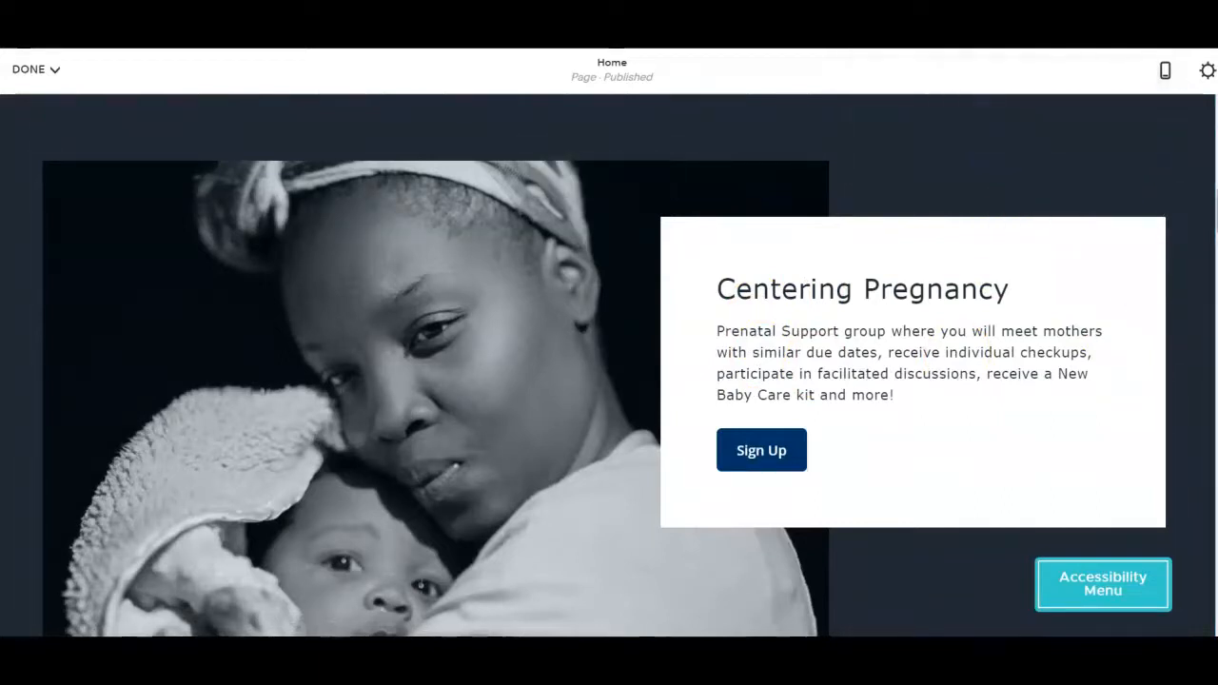
Open the section settings of the Care Alliance Health Center intro text and look through its background and color theme options.
scroll(609, 381, down, 10)
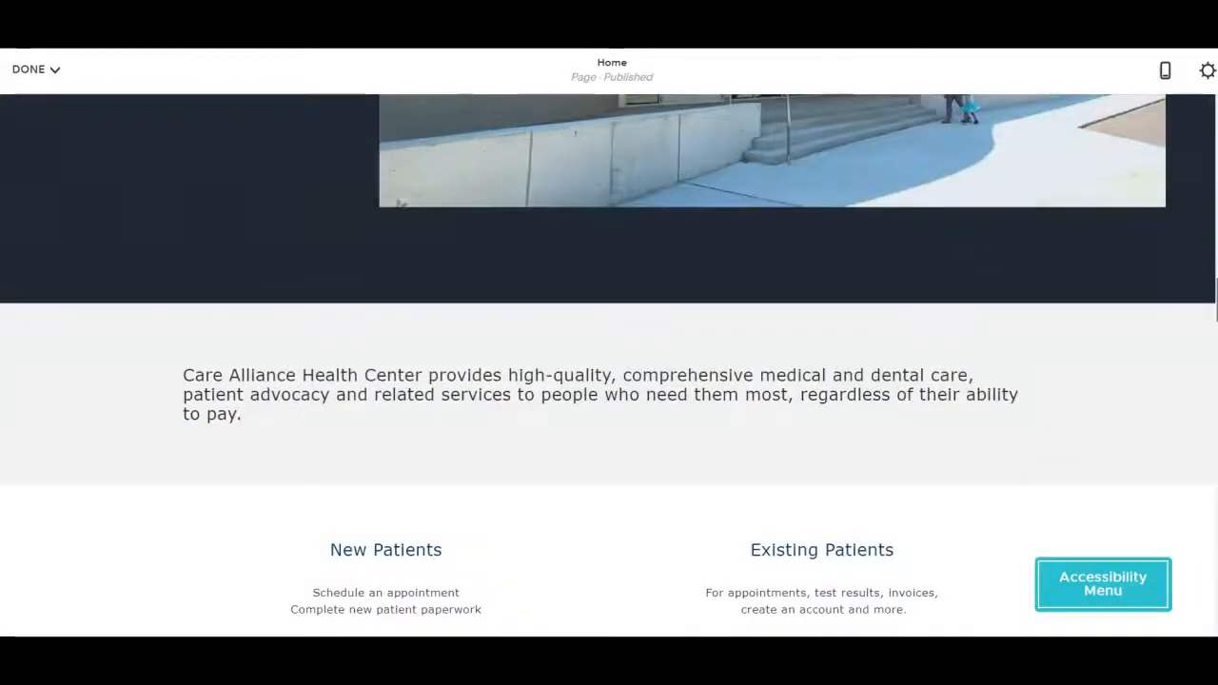
click(452, 340)
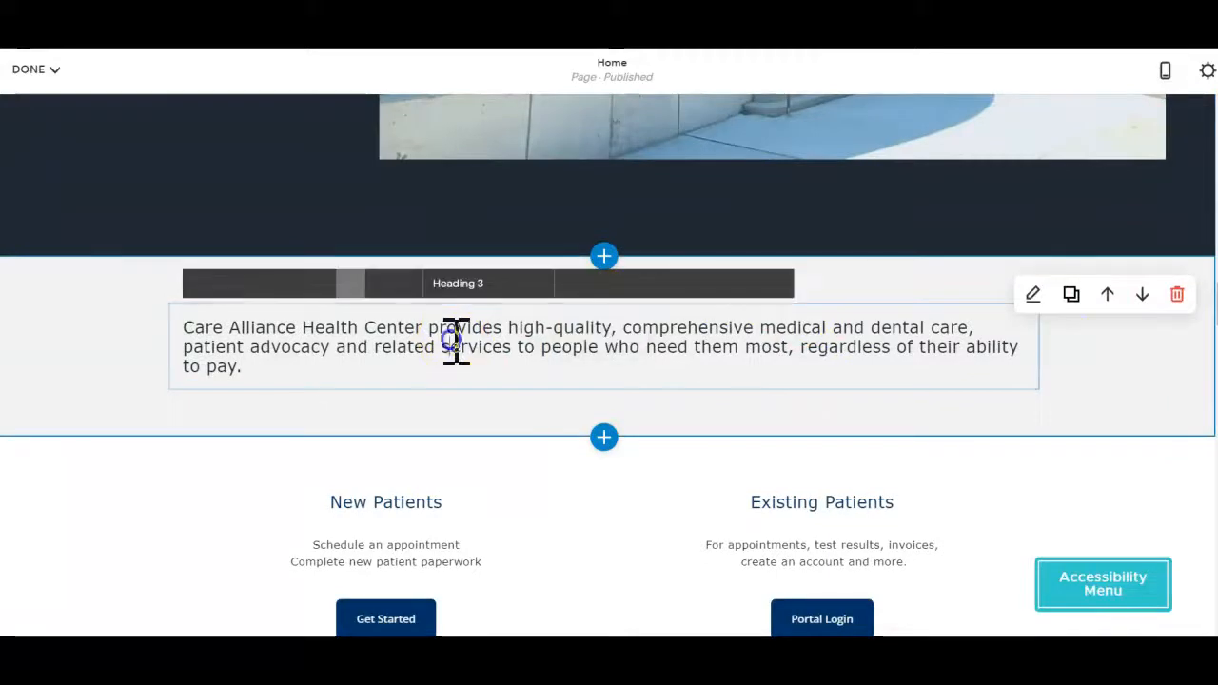
click(1044, 298)
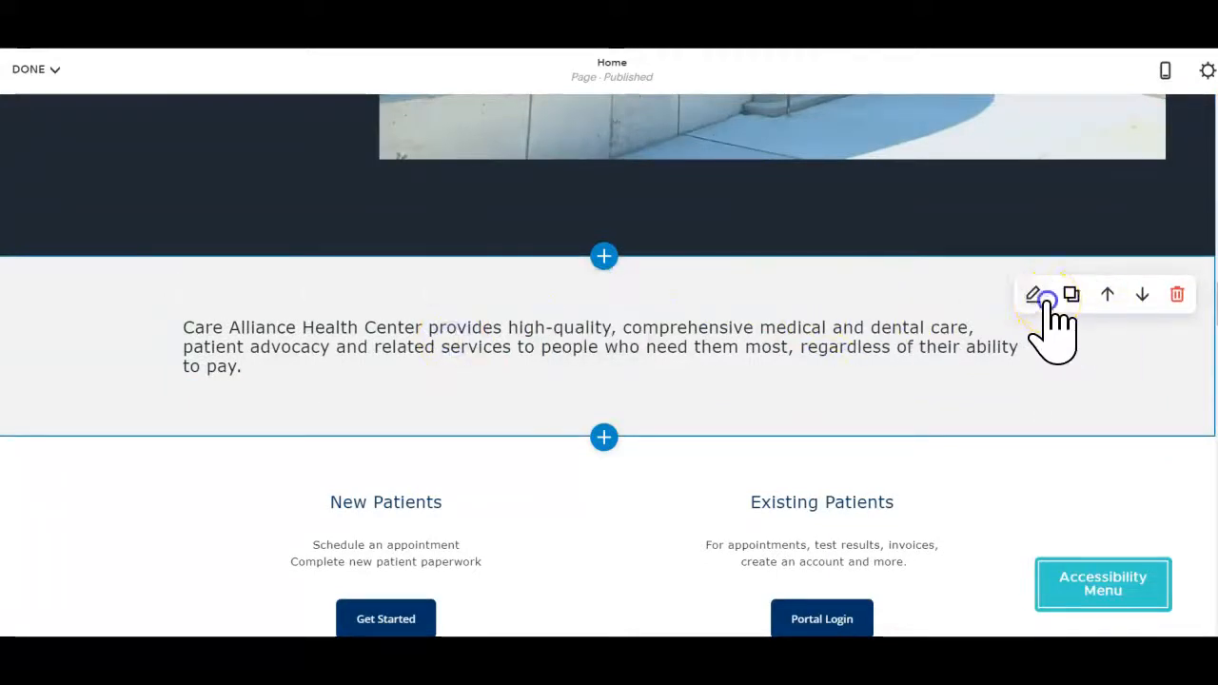
click(1105, 266)
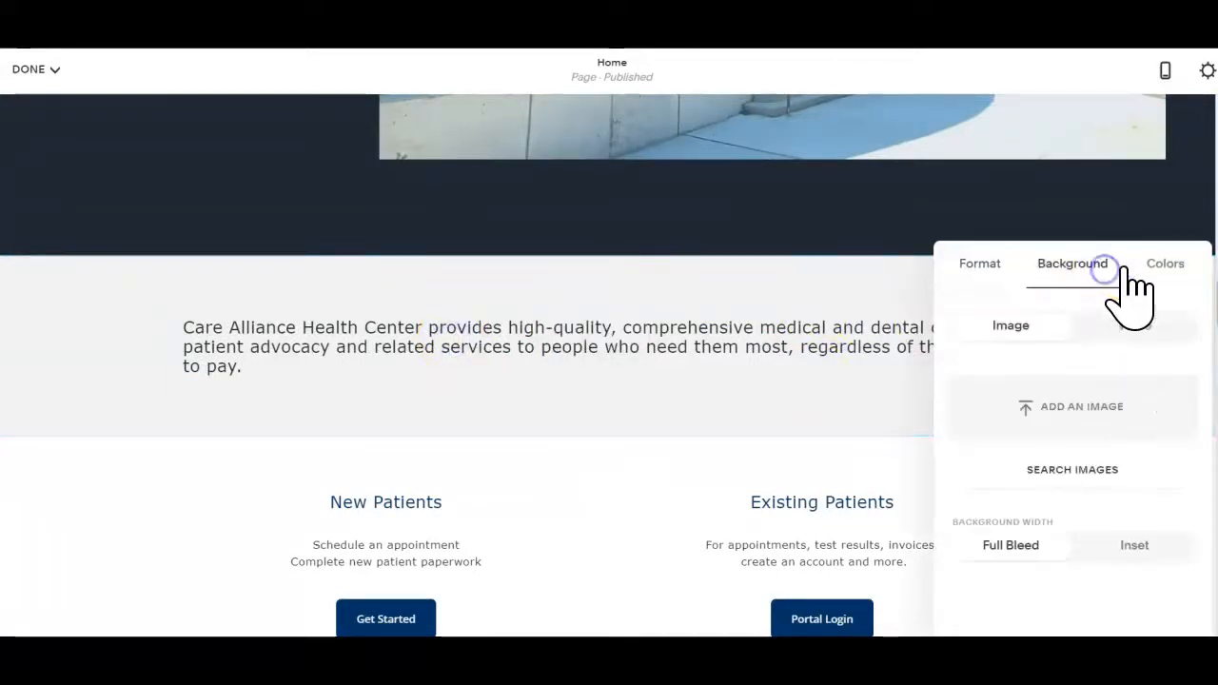
click(1182, 262)
mouse_move(1204, 324)
mouse_down()
mouse_move(1204, 447)
mouse_move(1208, 340)
mouse_up()
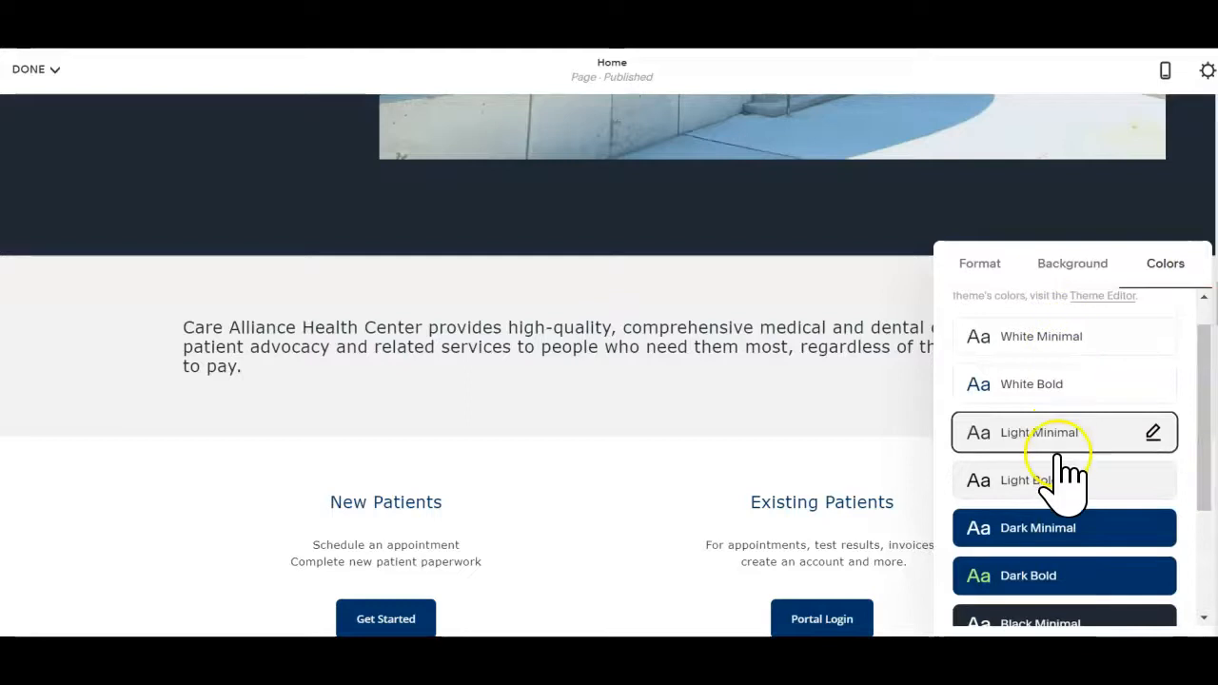
Try out the Dark Minimal and White Bold color themes on the intro text section and set it back to Light Minimal.
click(1094, 543)
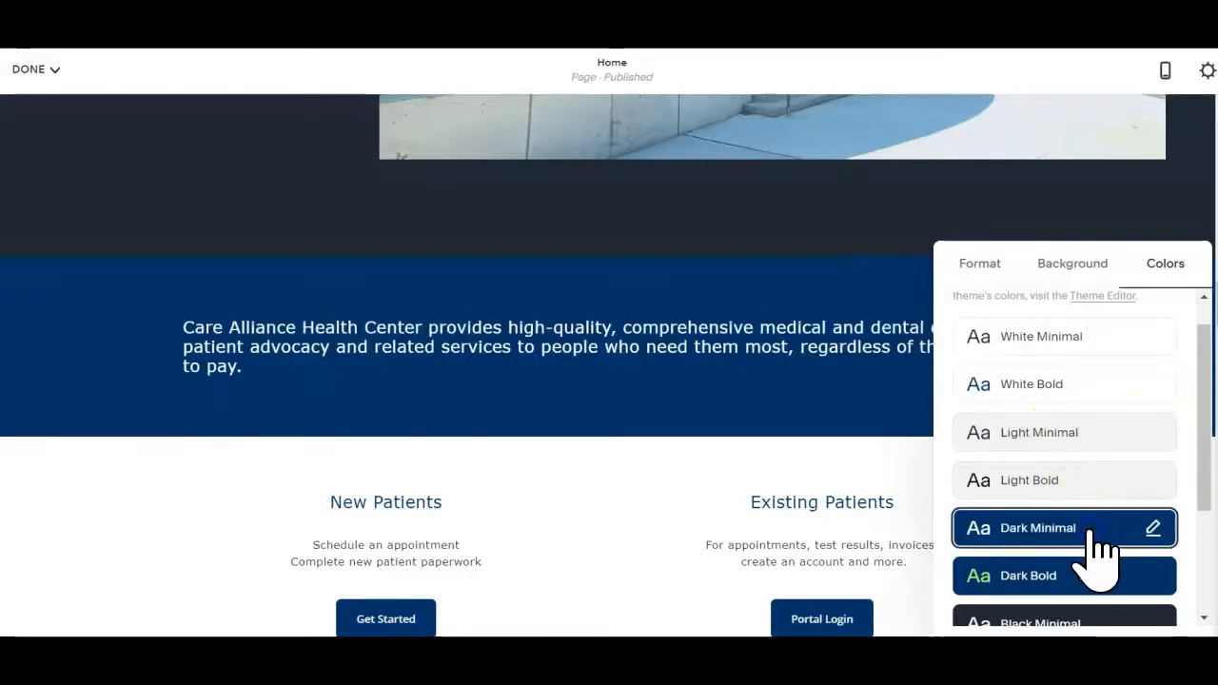
click(1079, 440)
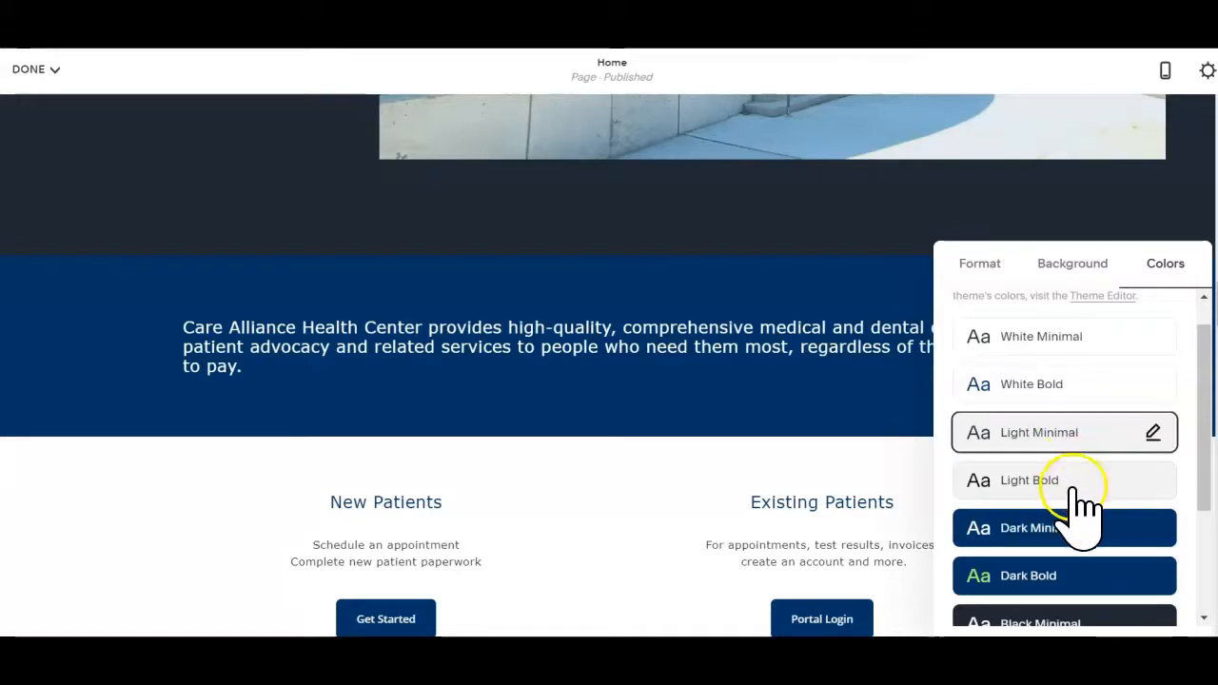
click(1065, 531)
click(1079, 434)
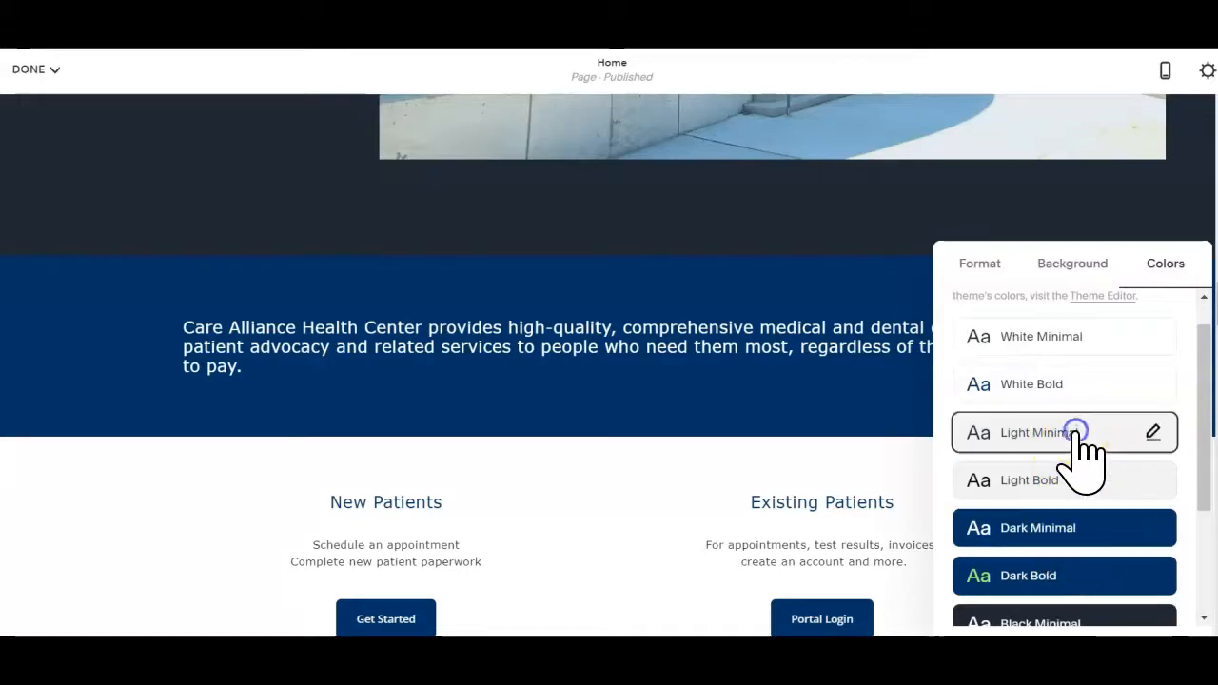
click(1062, 384)
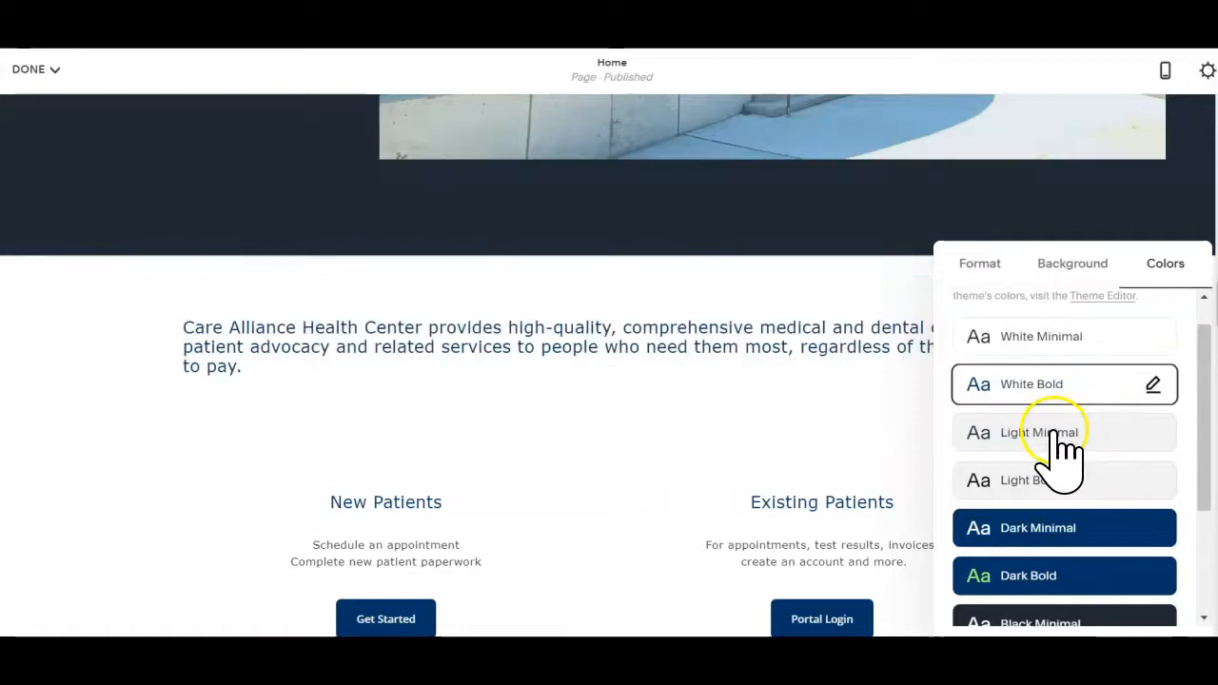
click(1059, 436)
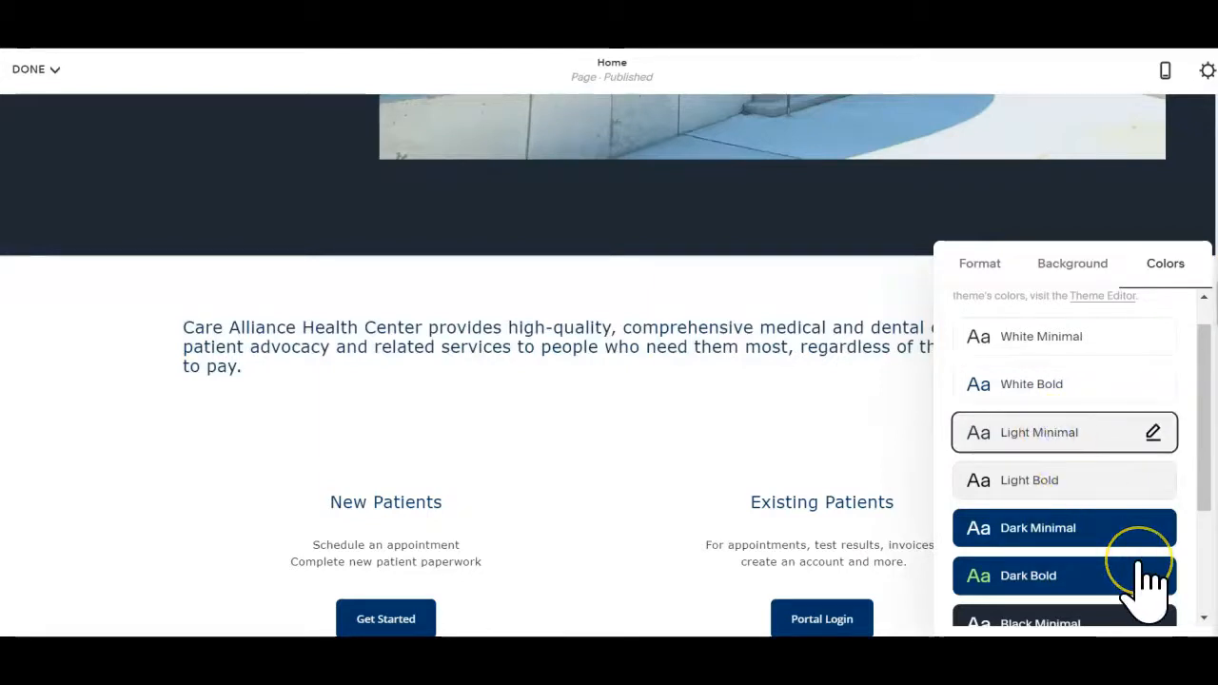
click(1207, 495)
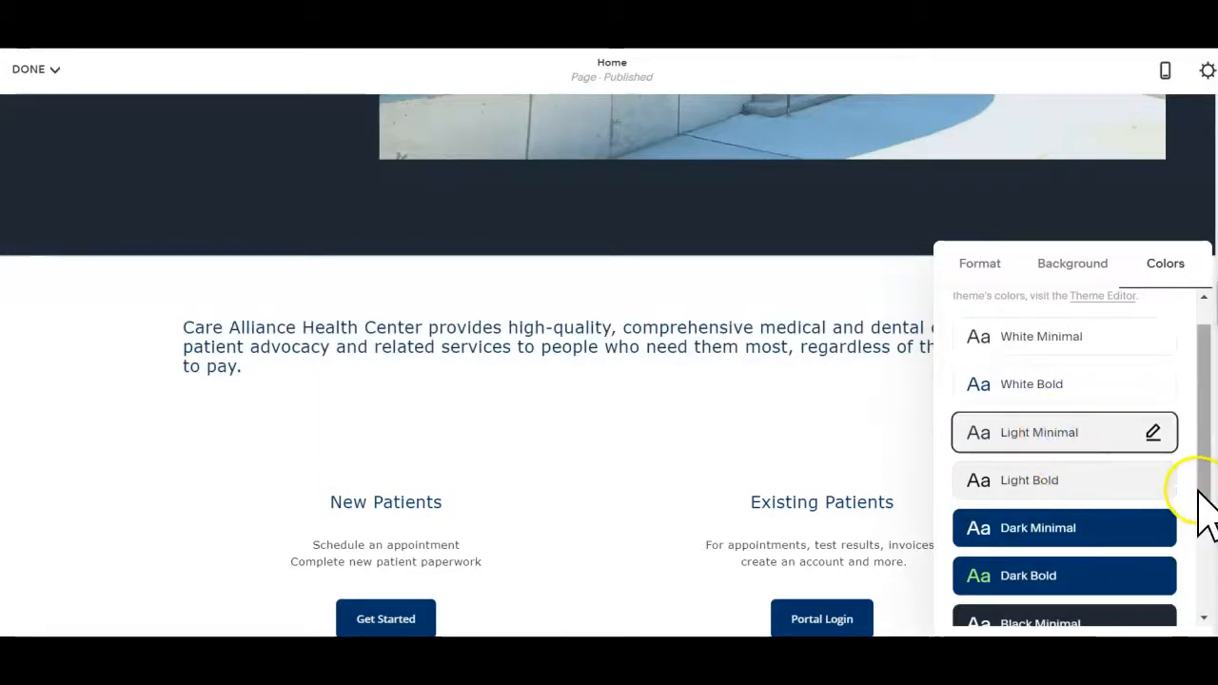
mouse_move(1199, 490)
mouse_down()
mouse_move(1196, 598)
mouse_move(1197, 517)
mouse_up()
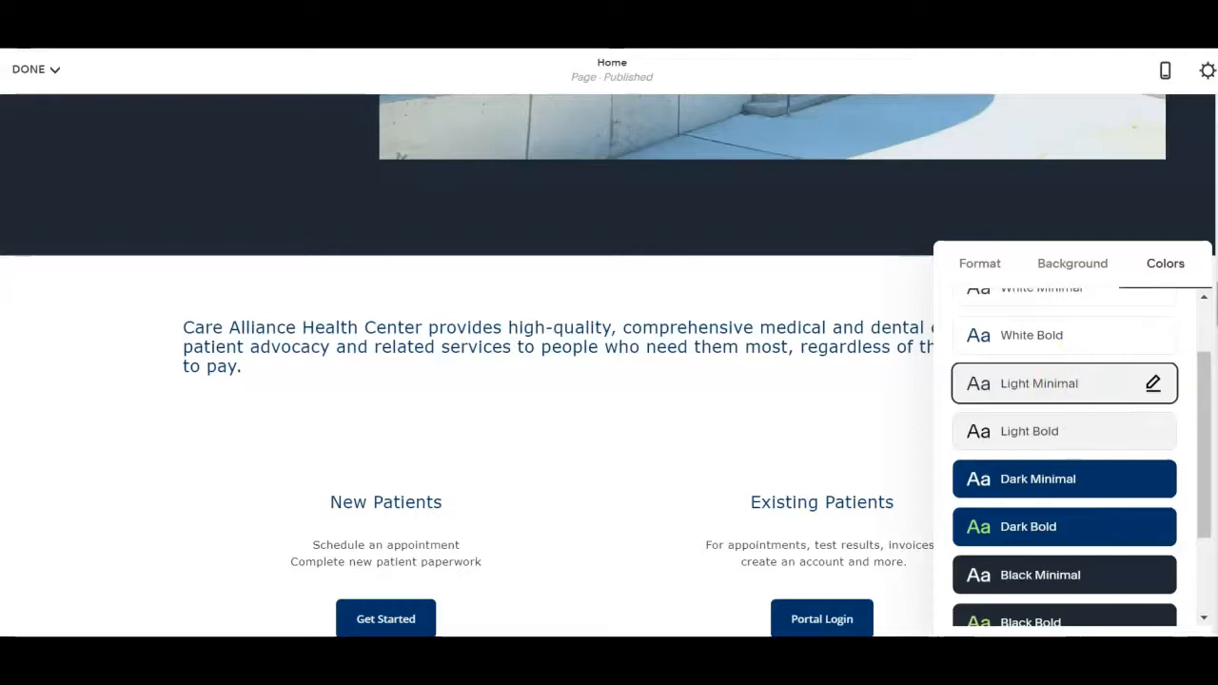
Inspect the text, clickthrough URL, size and alignment of the Get Started button under New Patients, and close its settings without applying.
scroll(466, 380, down, 3)
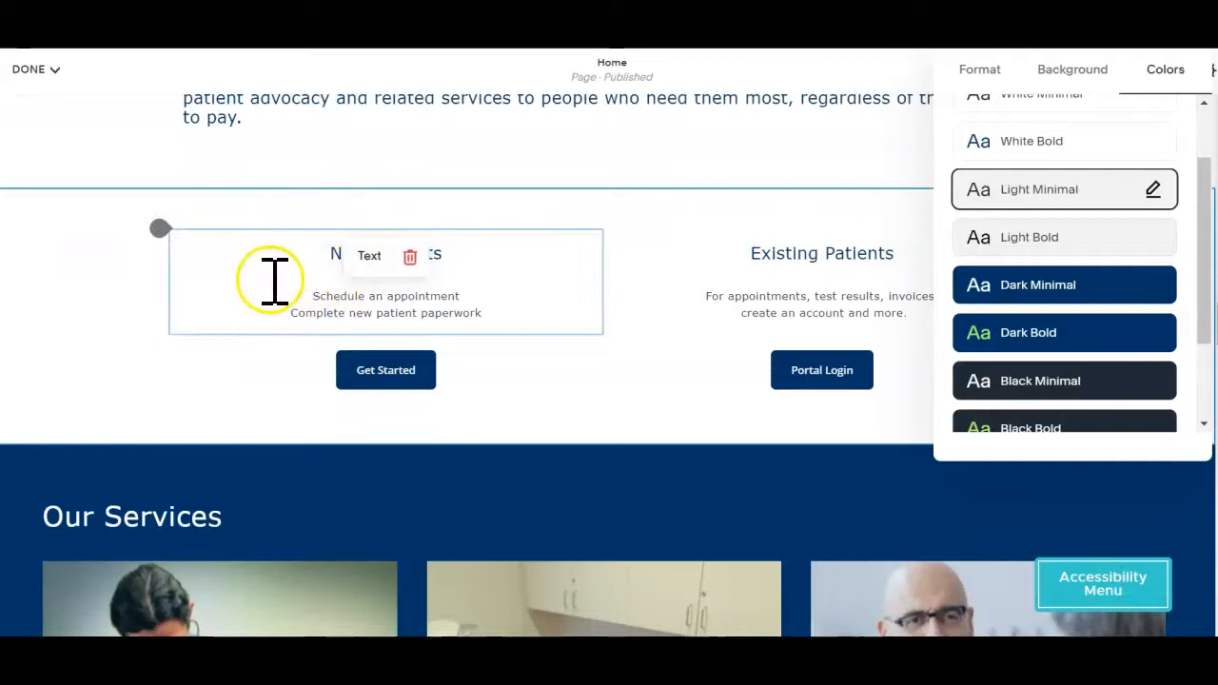
click(389, 362)
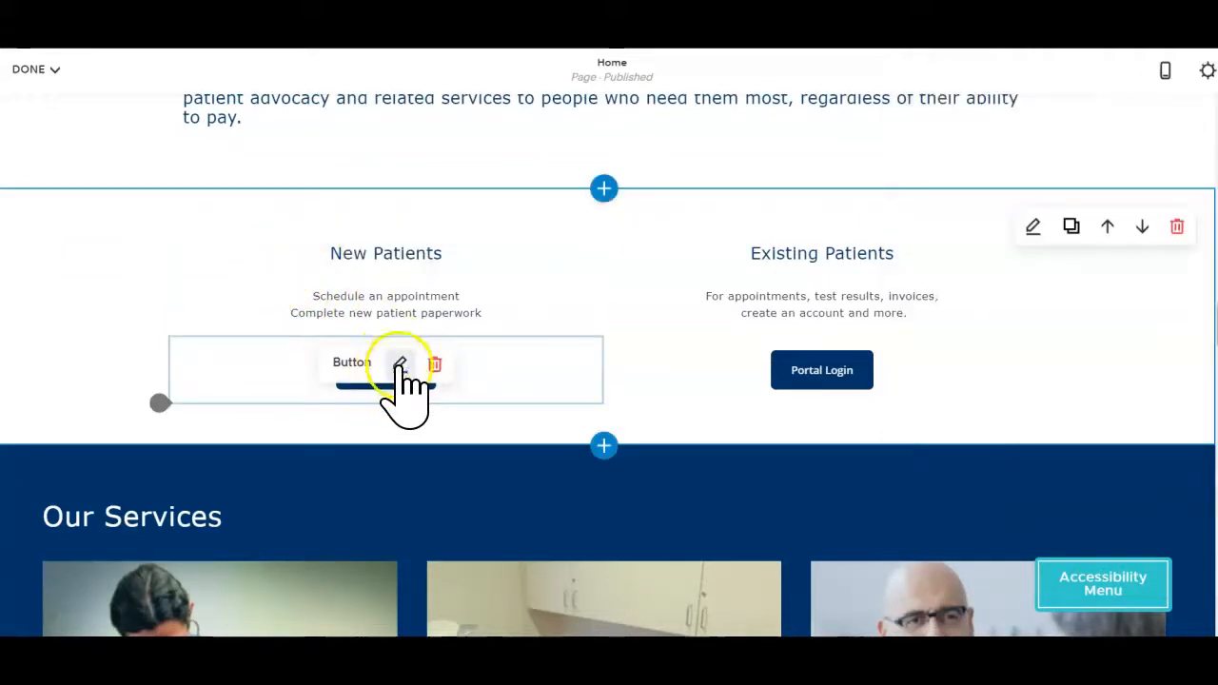
click(400, 364)
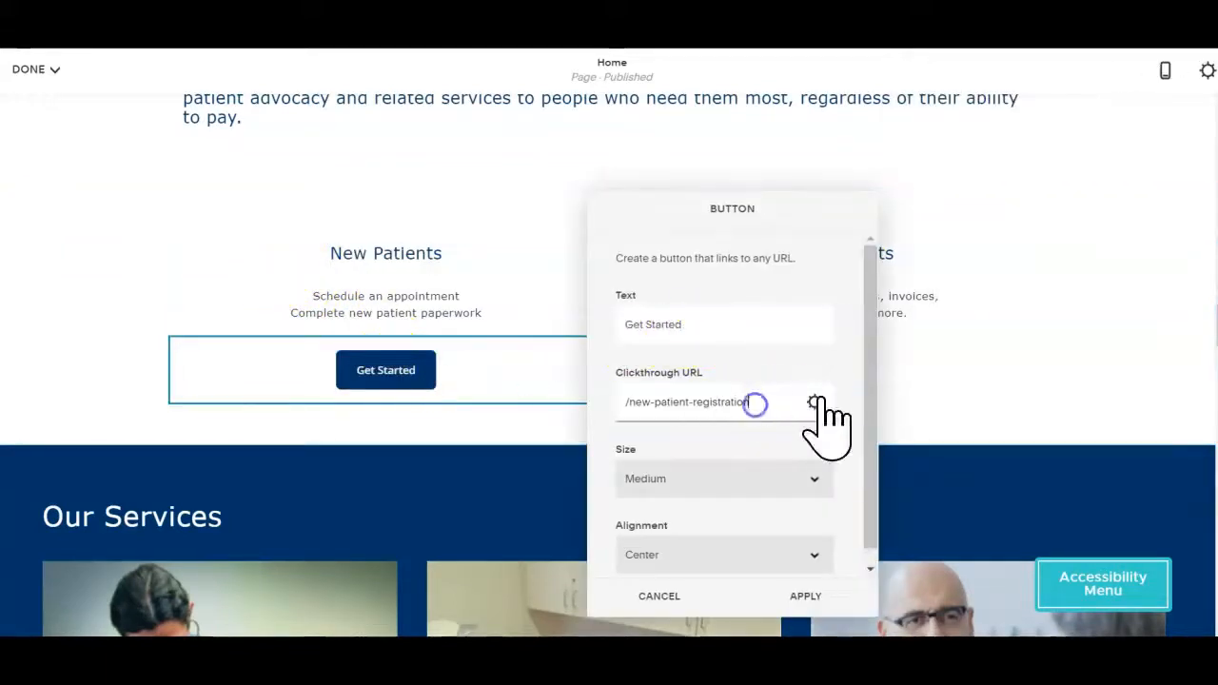
drag(870, 393, 860, 425)
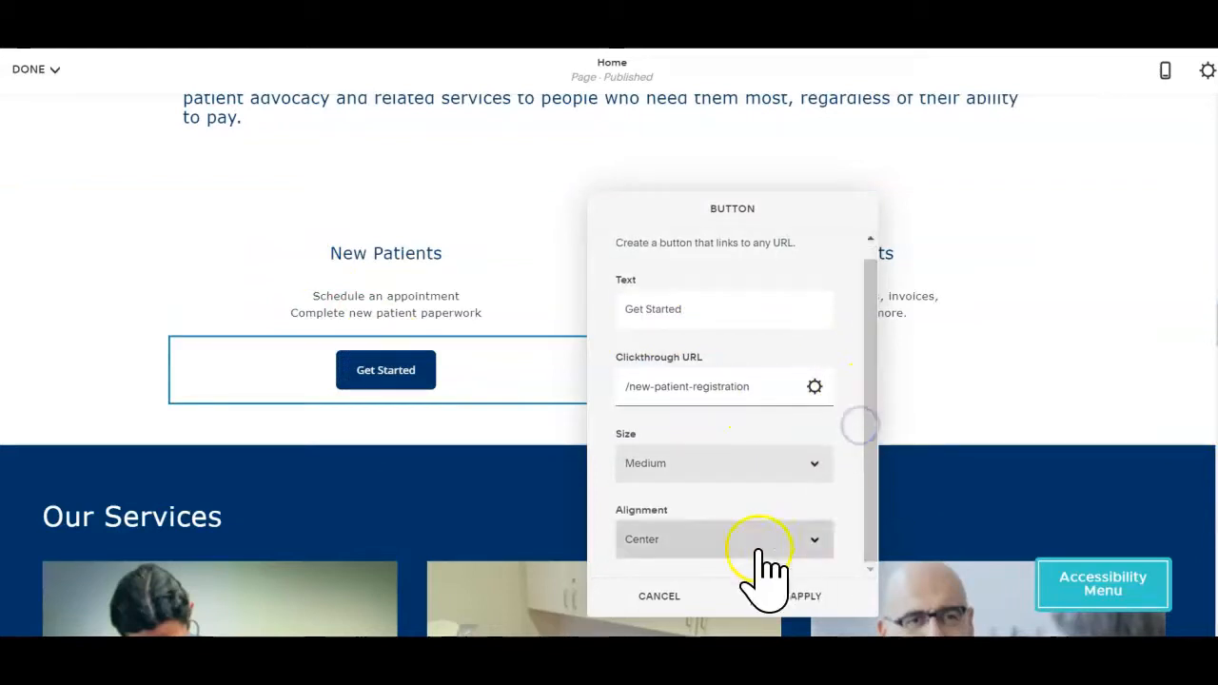
click(685, 596)
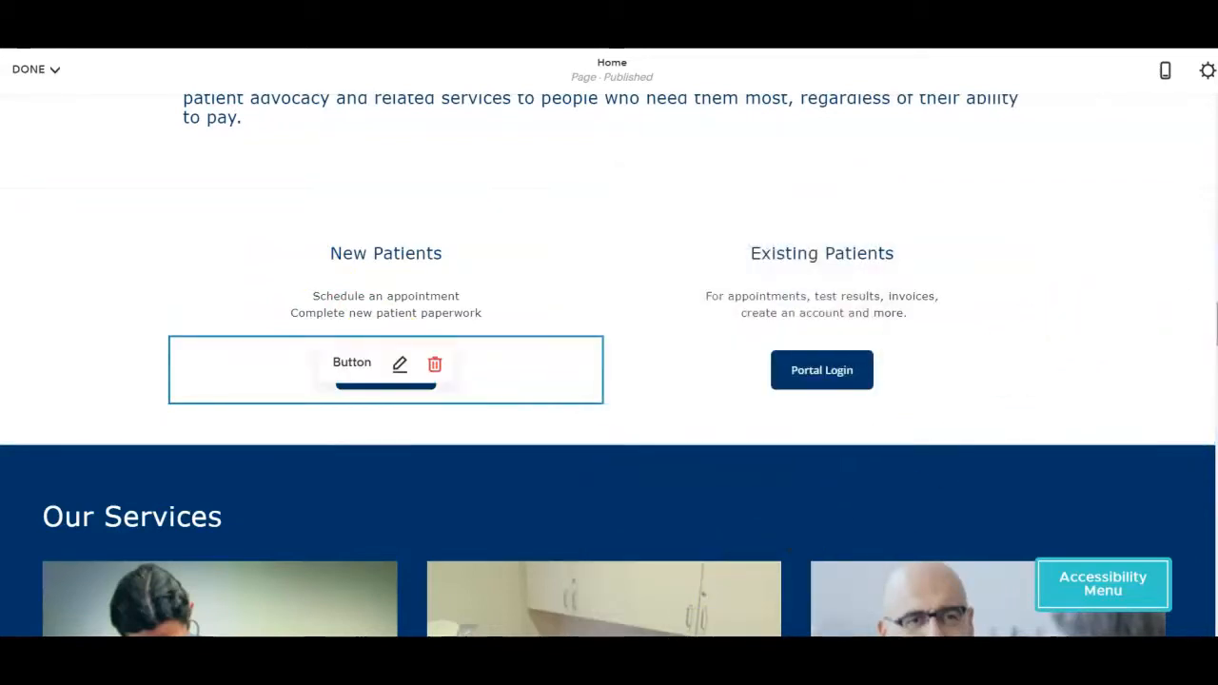
Open the Our Services section's settings and examine its format options and color themes.
scroll(610, 366, down, 4)
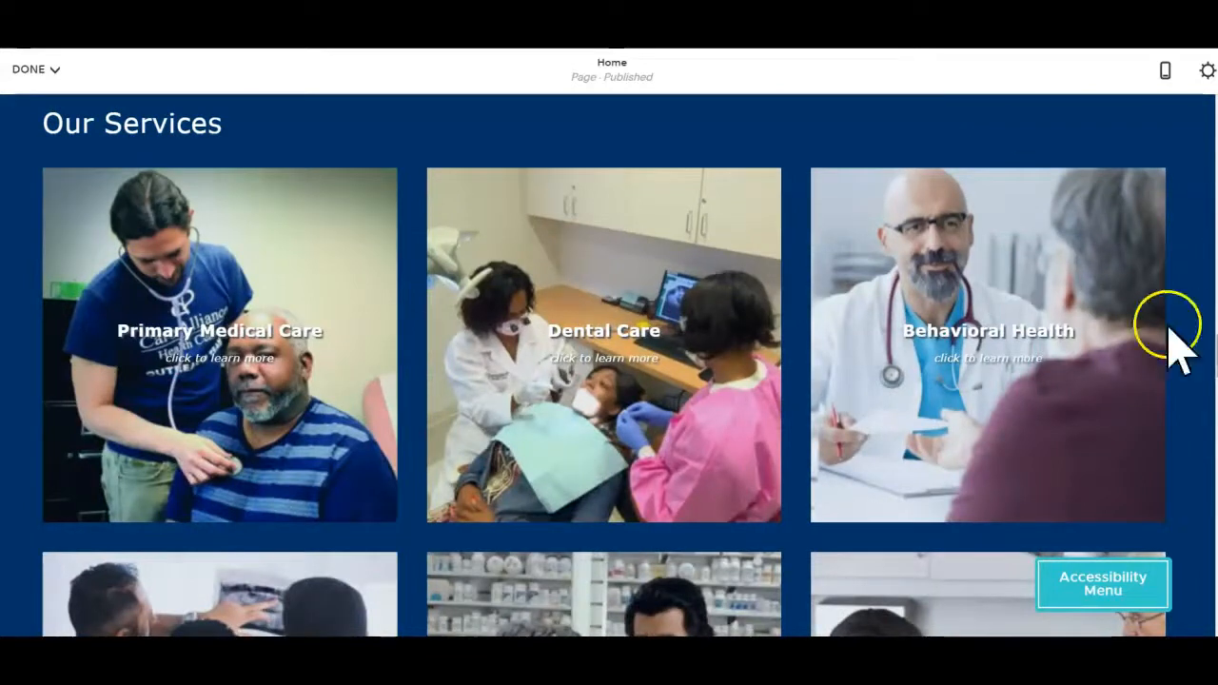
mouse_move(113, 120)
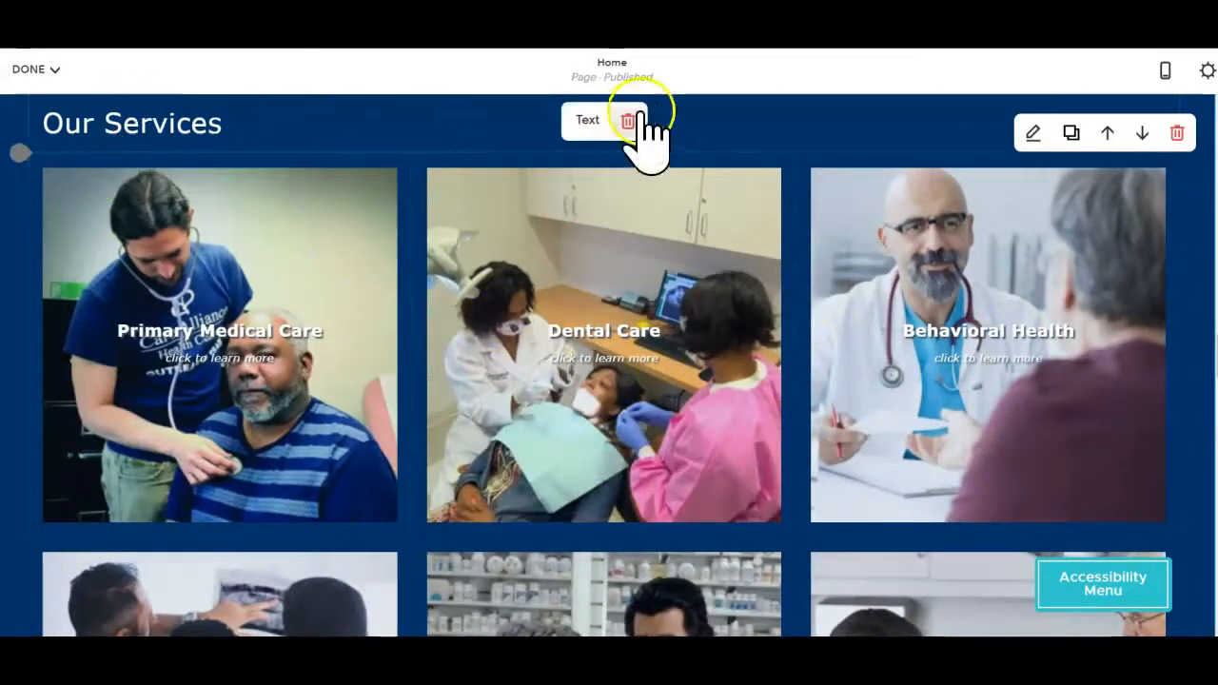
click(1034, 132)
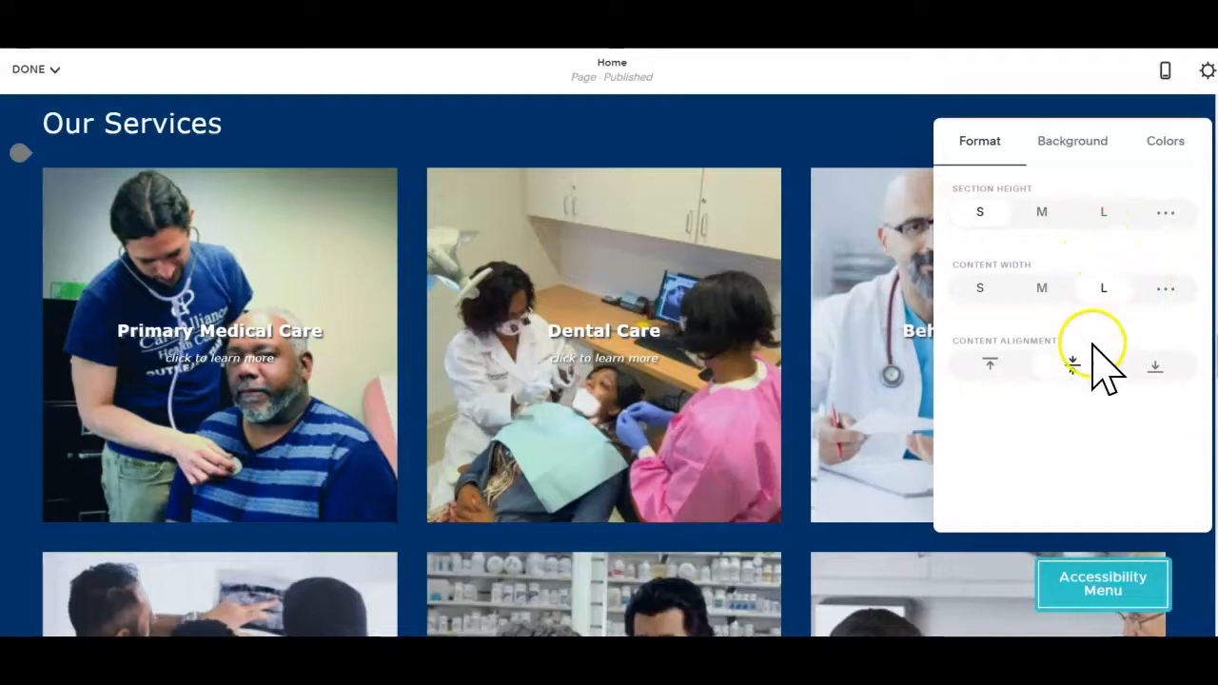
click(1172, 140)
drag(1197, 298, 1206, 346)
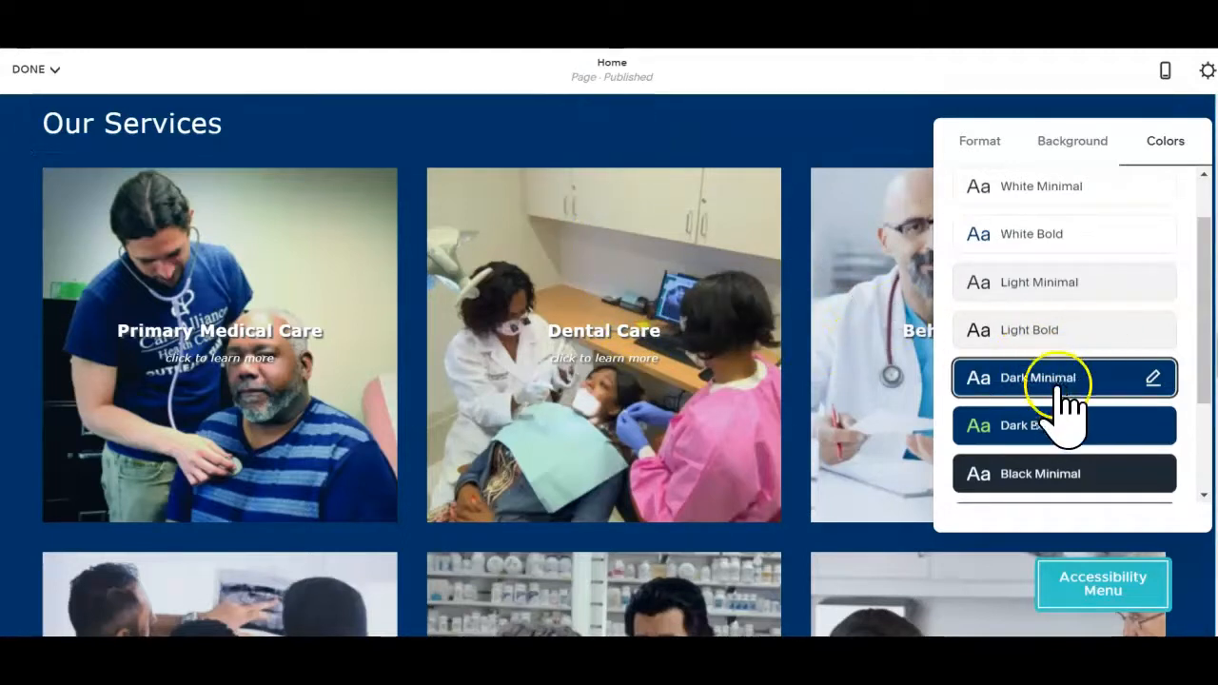
click(870, 130)
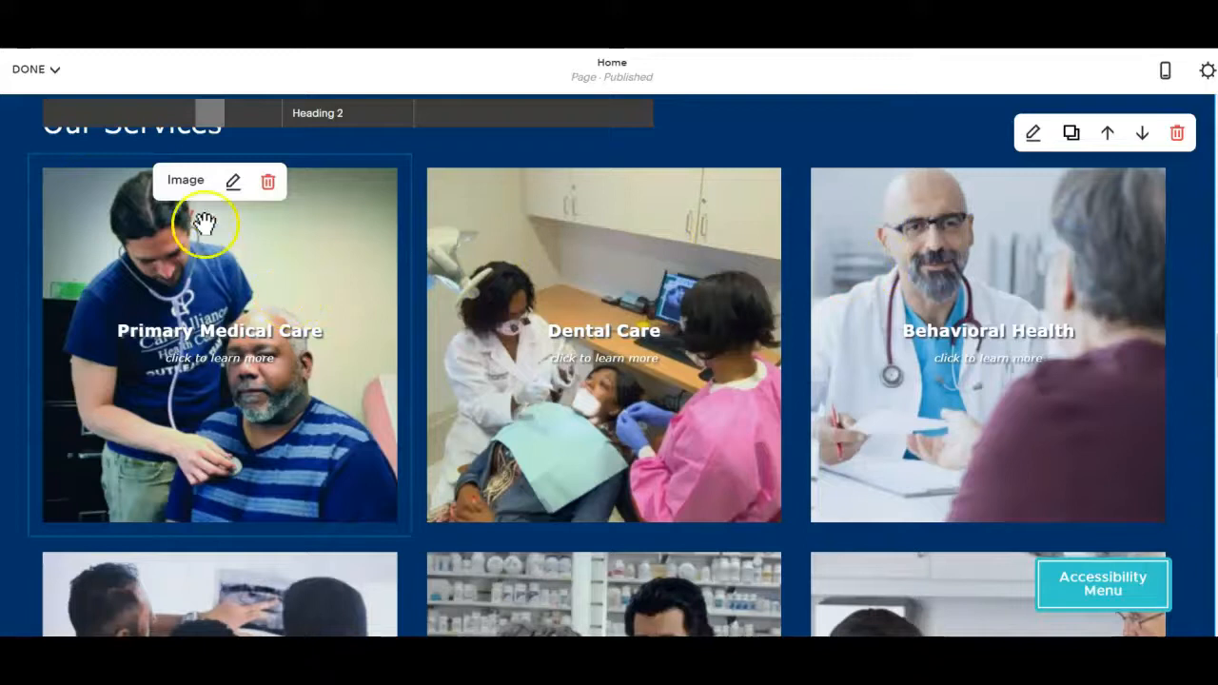
Examine the Primary Medical Care image block's design layouts, image link option and clickthrough URL, and close its settings without applying.
click(229, 181)
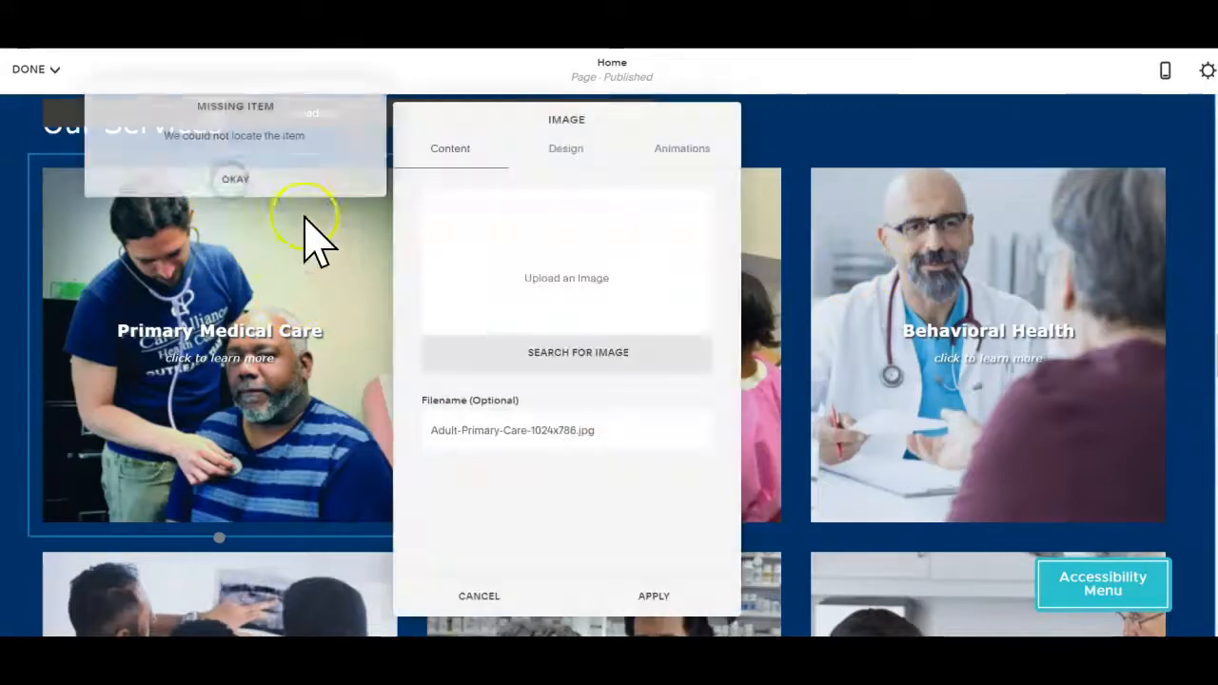
click(213, 179)
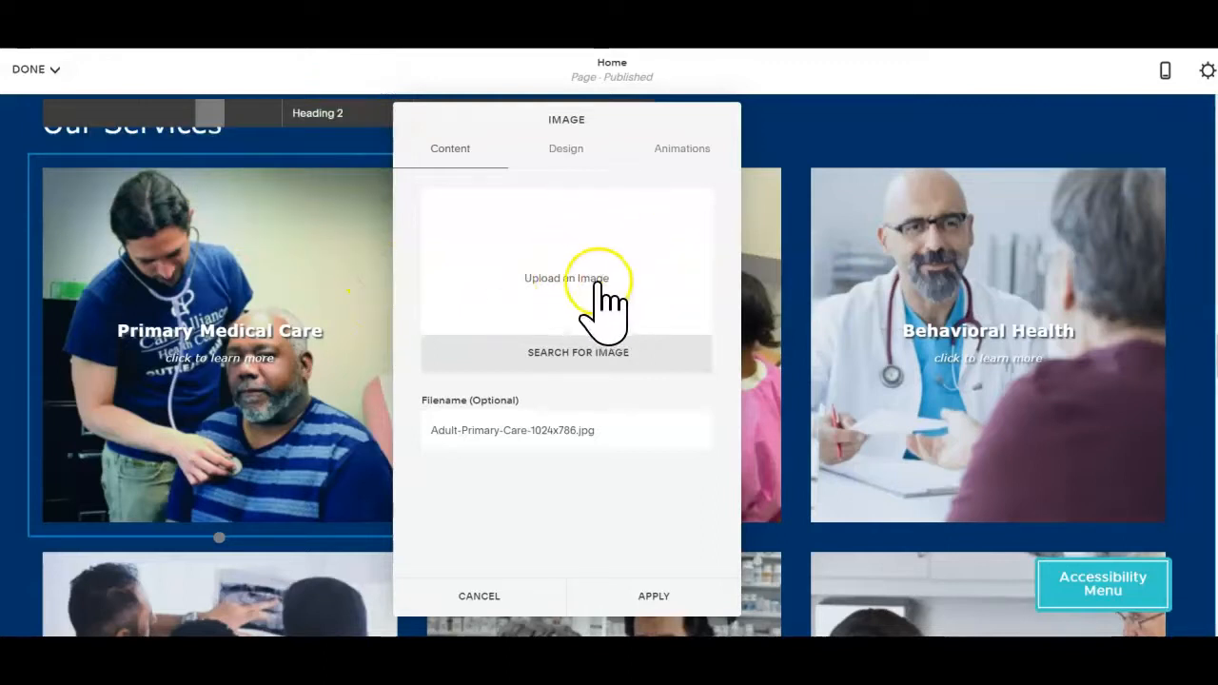
click(570, 145)
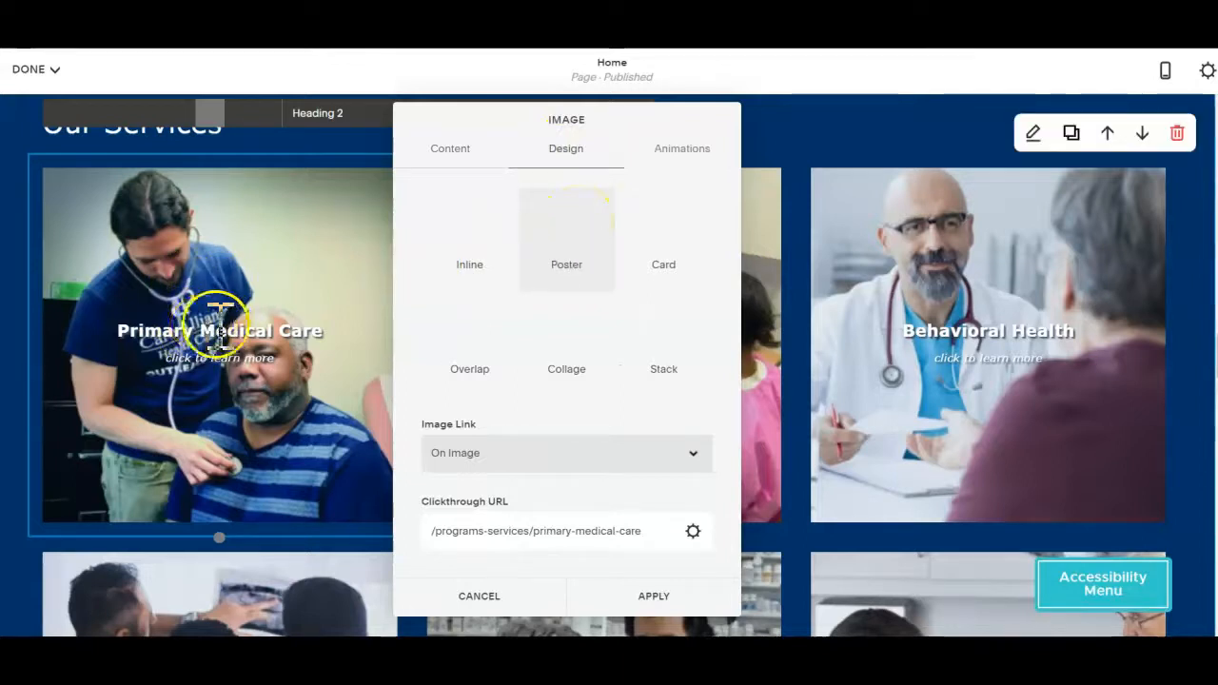
click(617, 454)
click(617, 454)
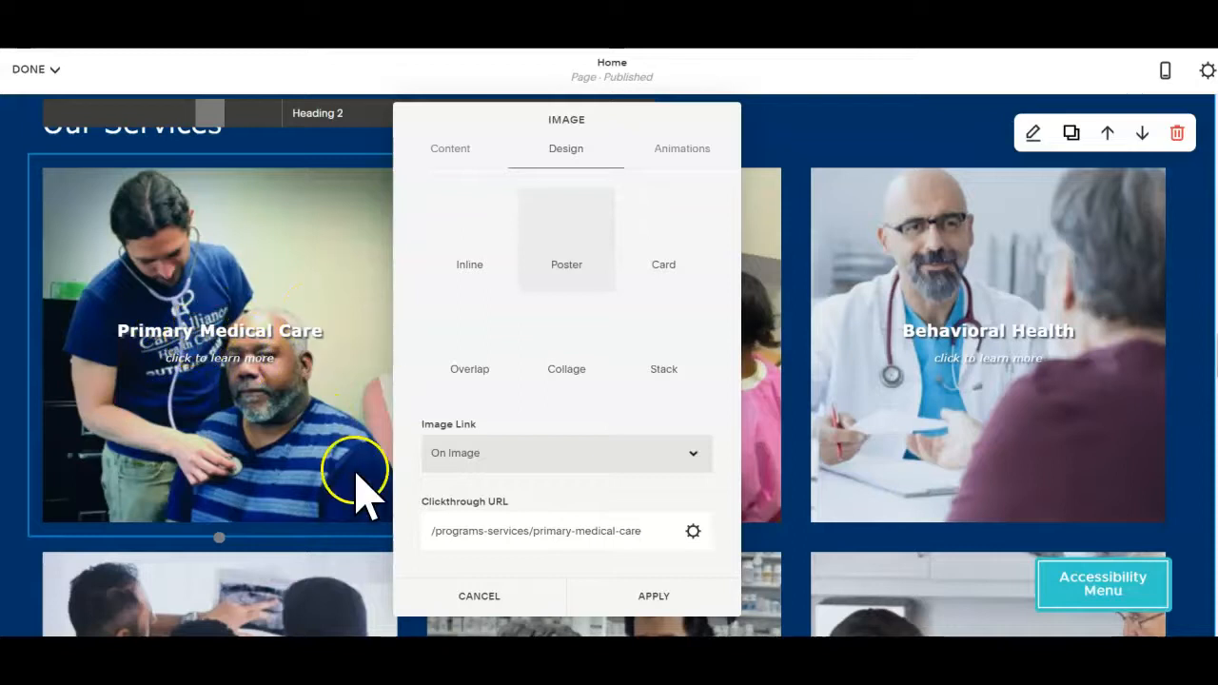
click(482, 603)
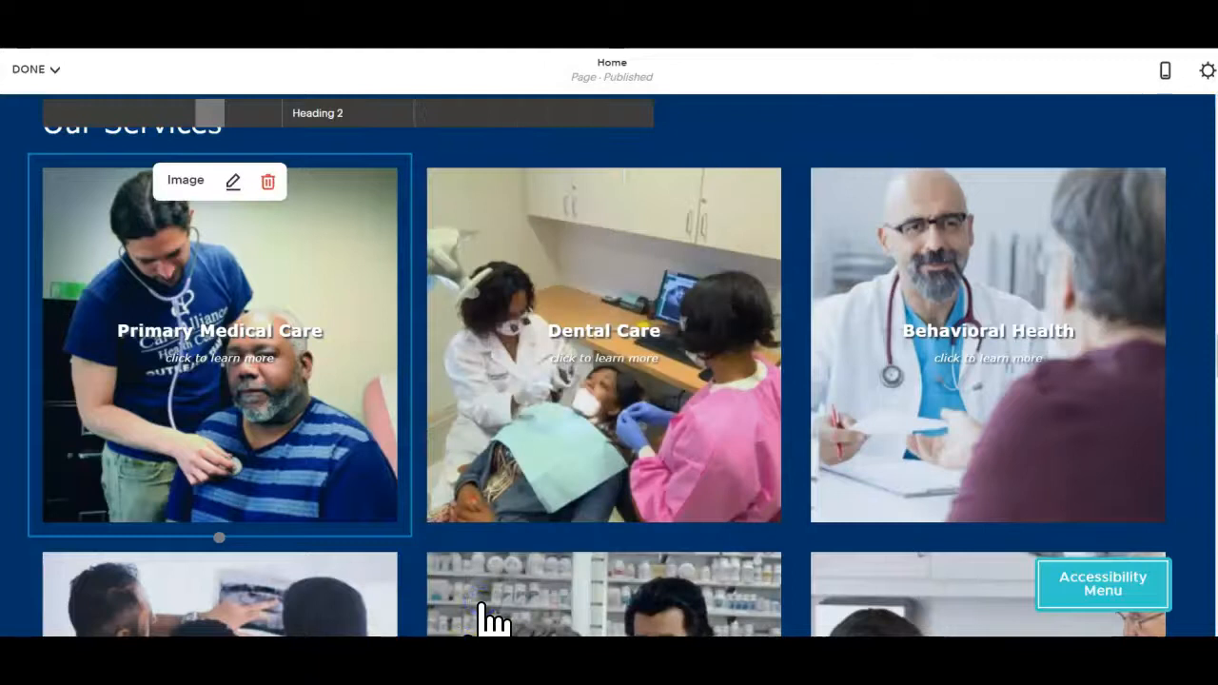
Check the Primary Medical Care image's content settings and filename, close them without applying, and highlight its "click to learn more" caption.
click(233, 186)
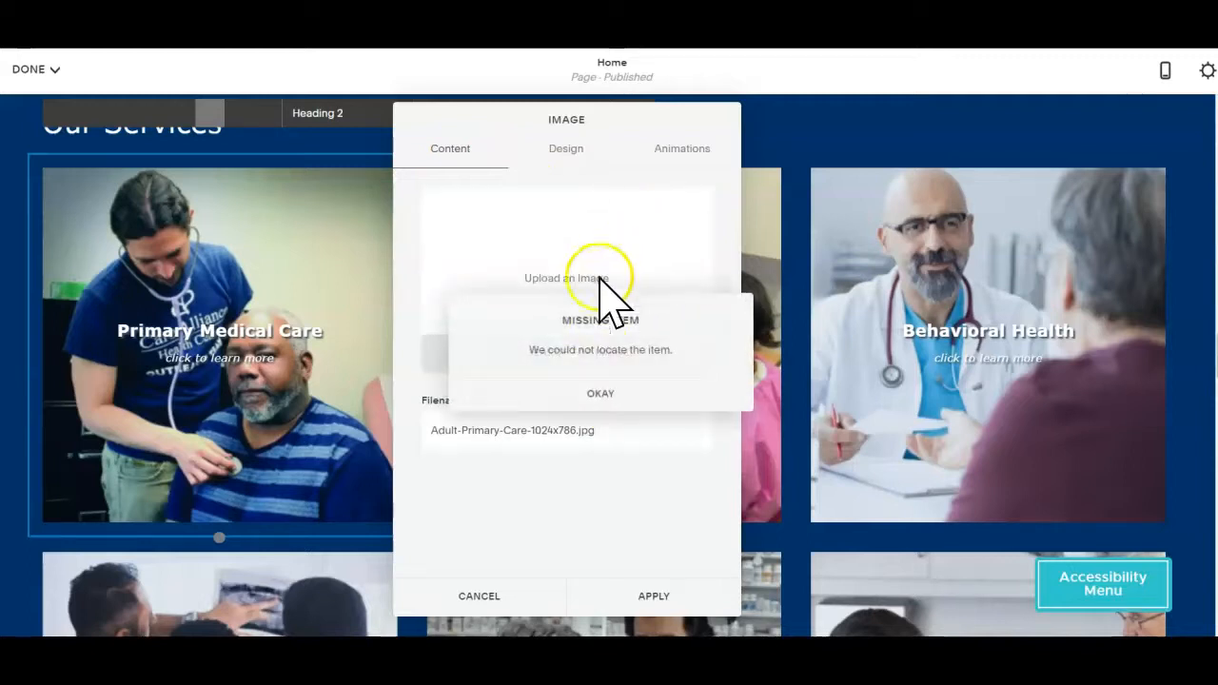
click(590, 393)
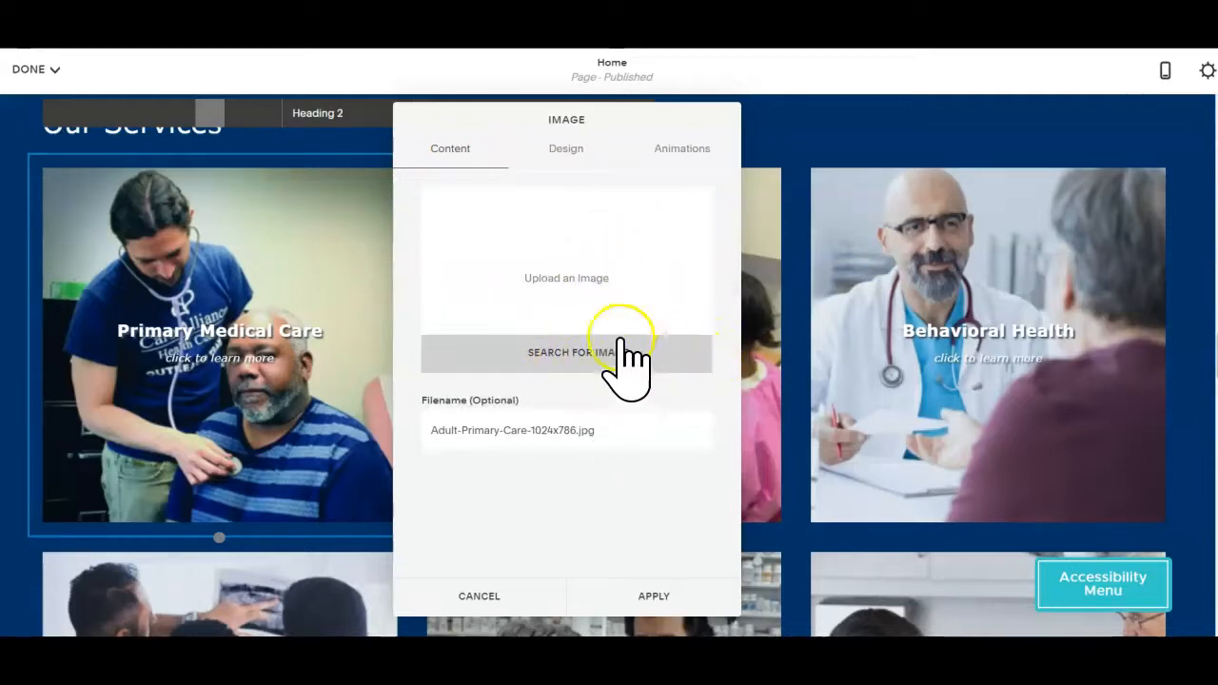
click(479, 597)
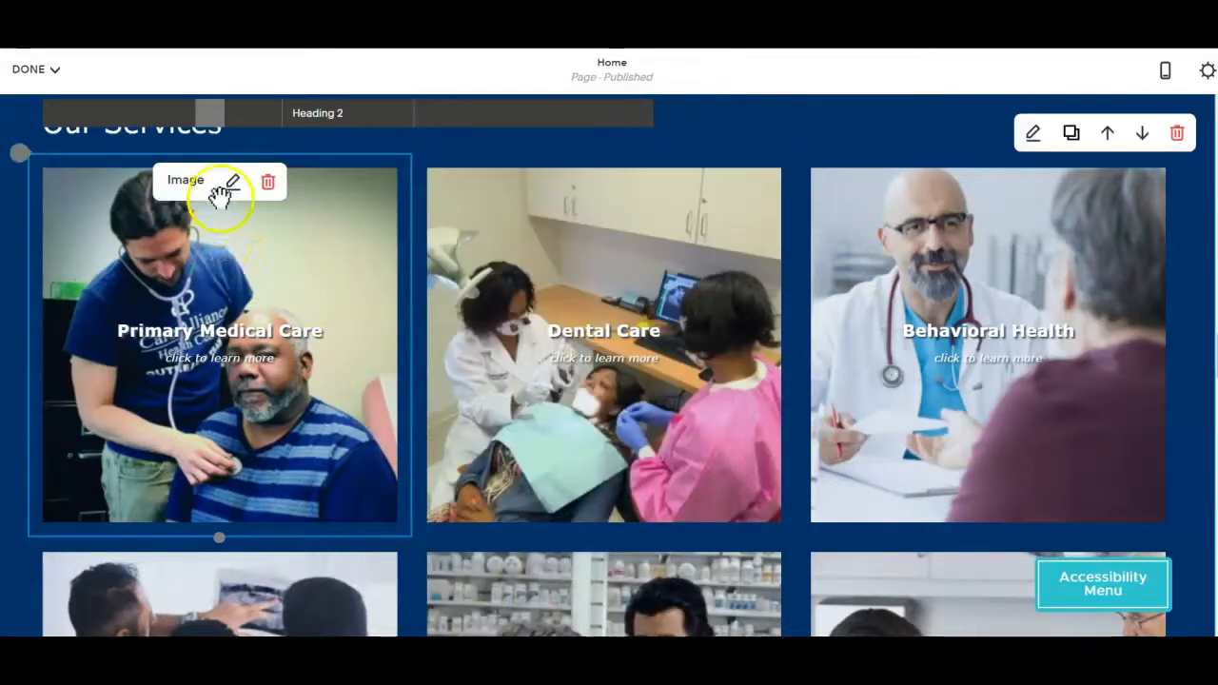
click(230, 186)
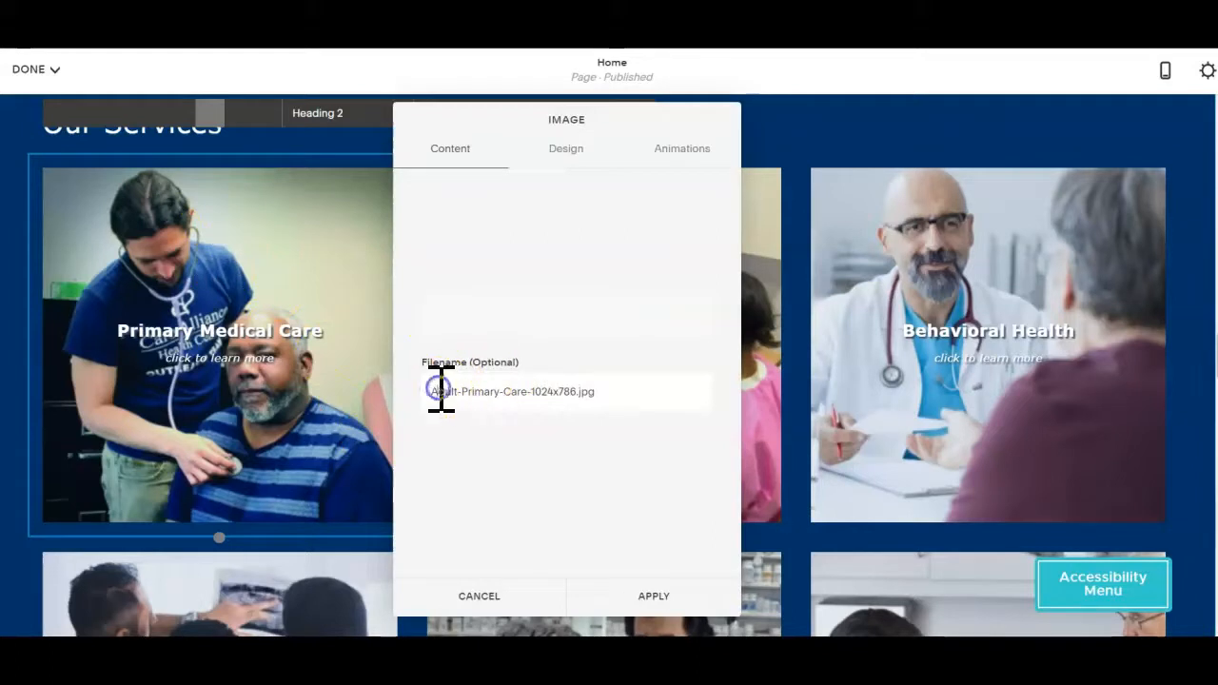
drag(530, 391, 394, 386)
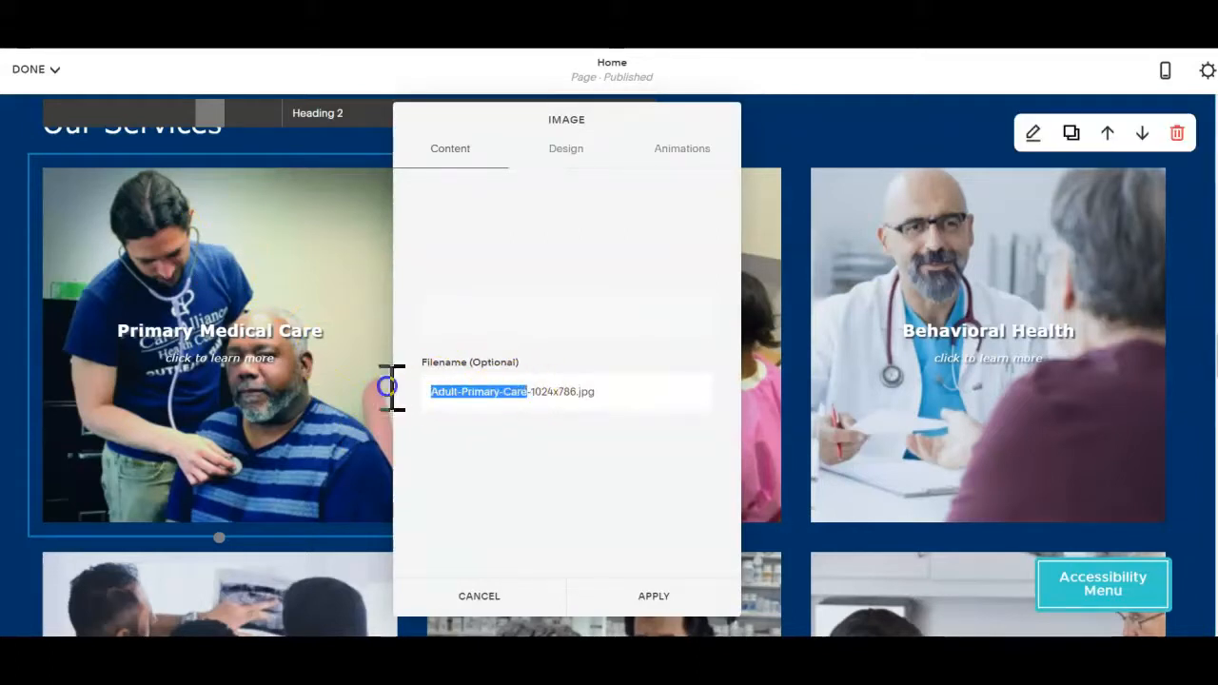
click(500, 603)
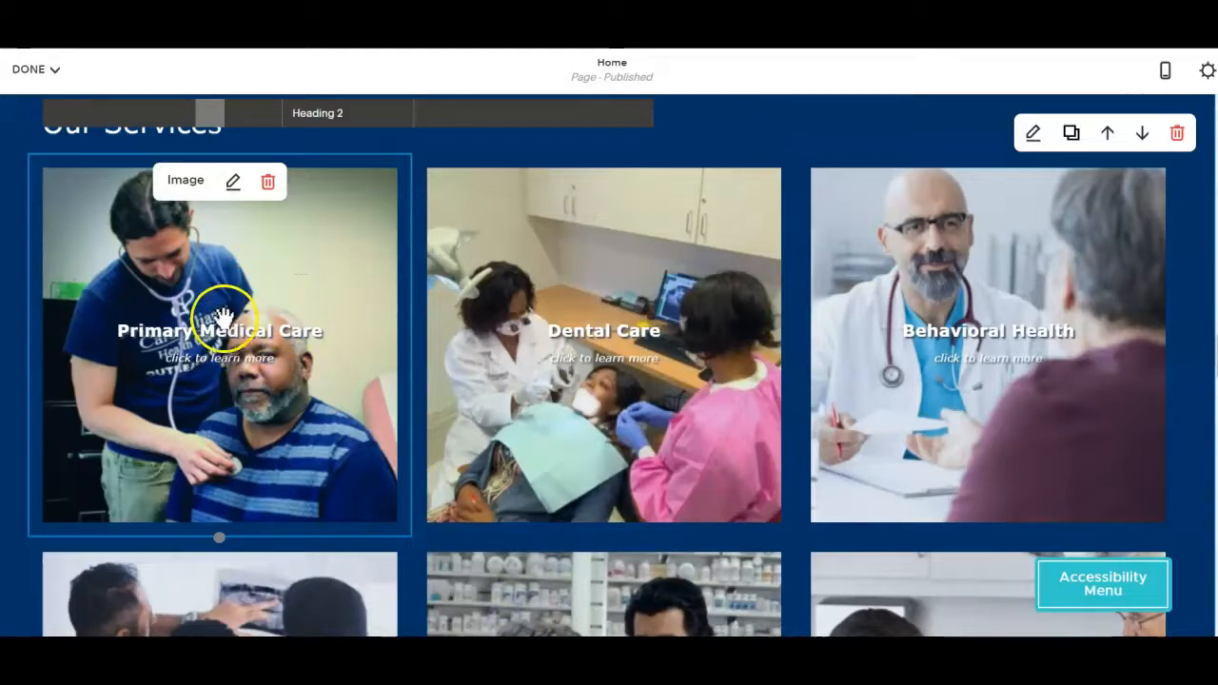
click(236, 356)
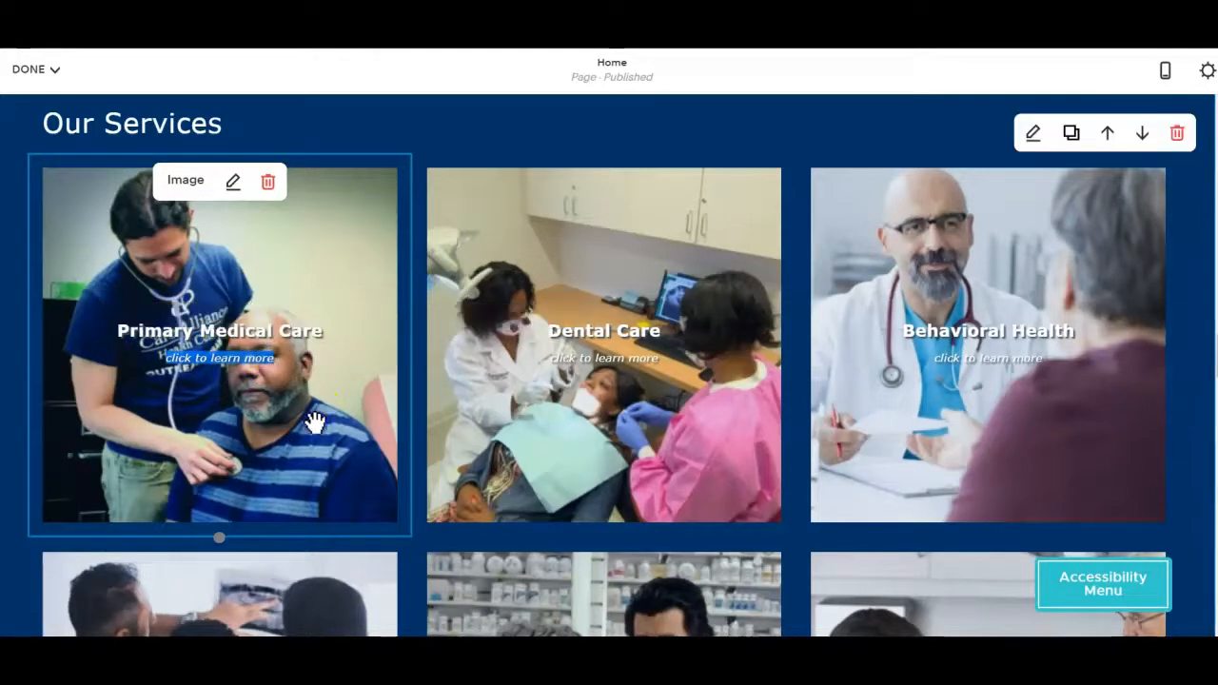
click(256, 366)
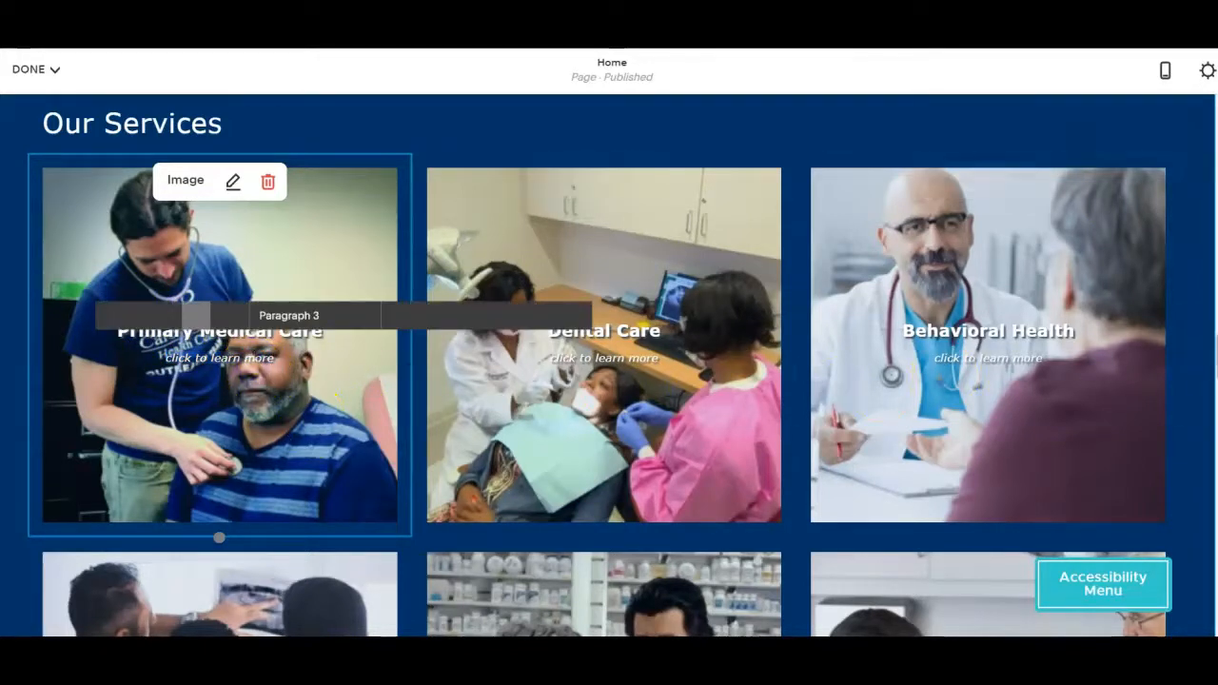
Look through the Our Programs section and on to the News + Events section, dismissing the missing item notice.
drag(1216, 360, 1211, 424)
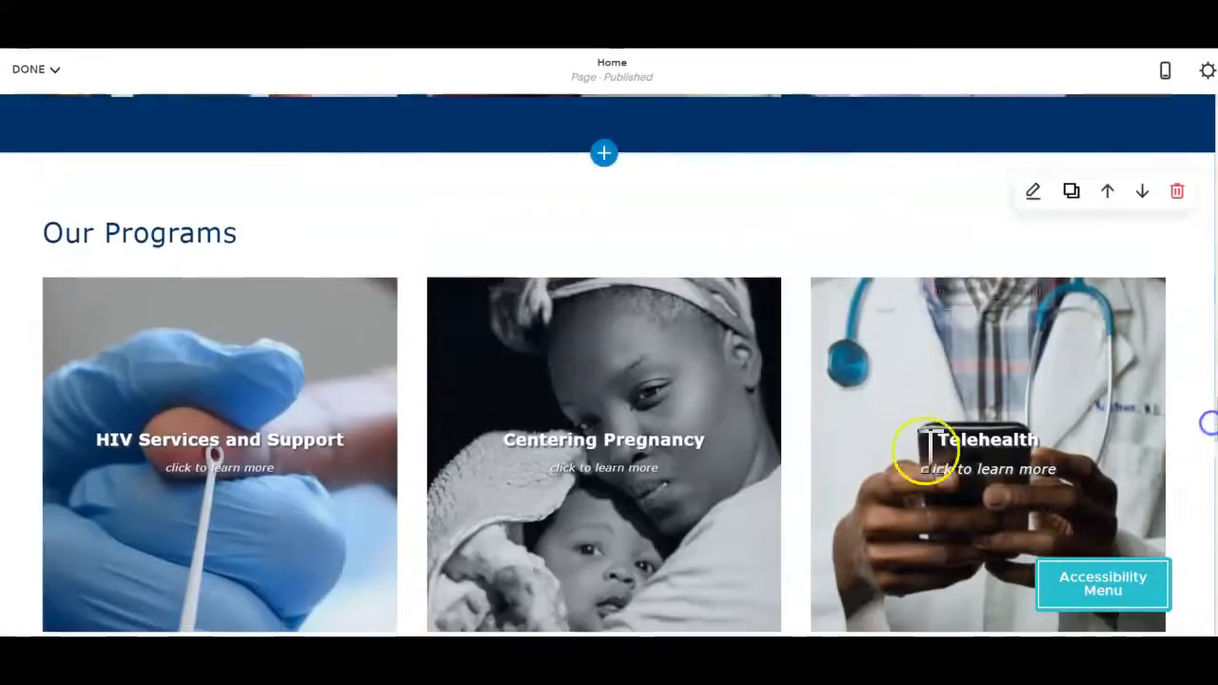
click(971, 410)
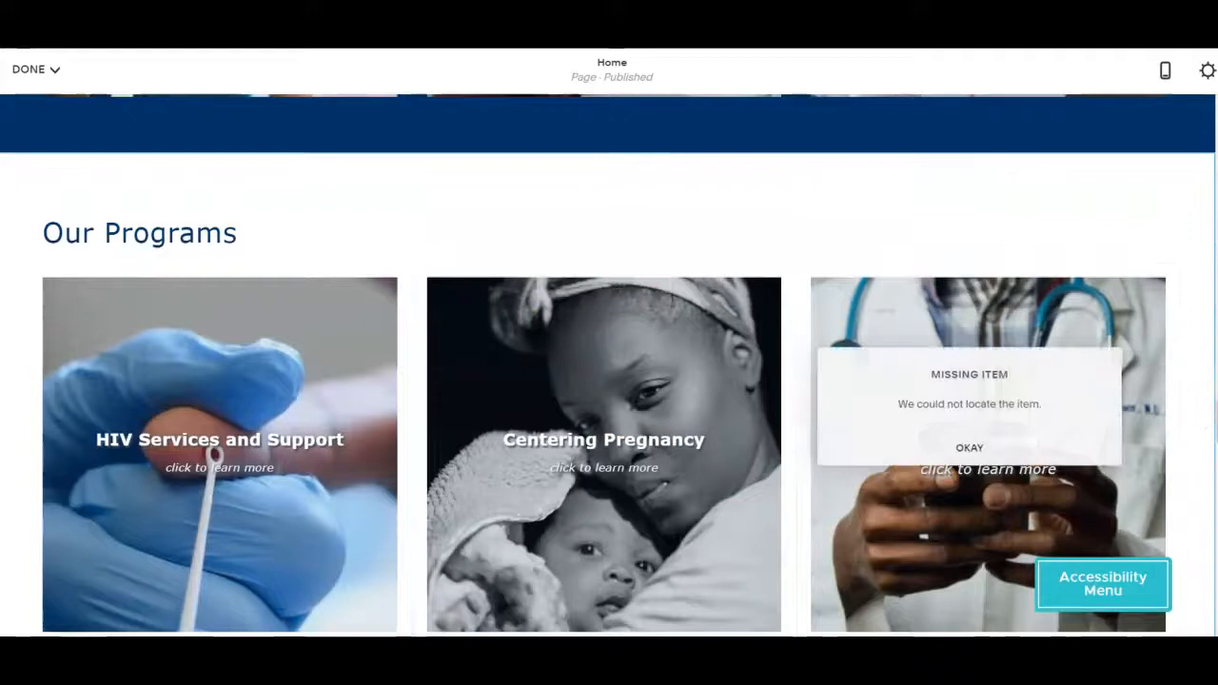
click(970, 449)
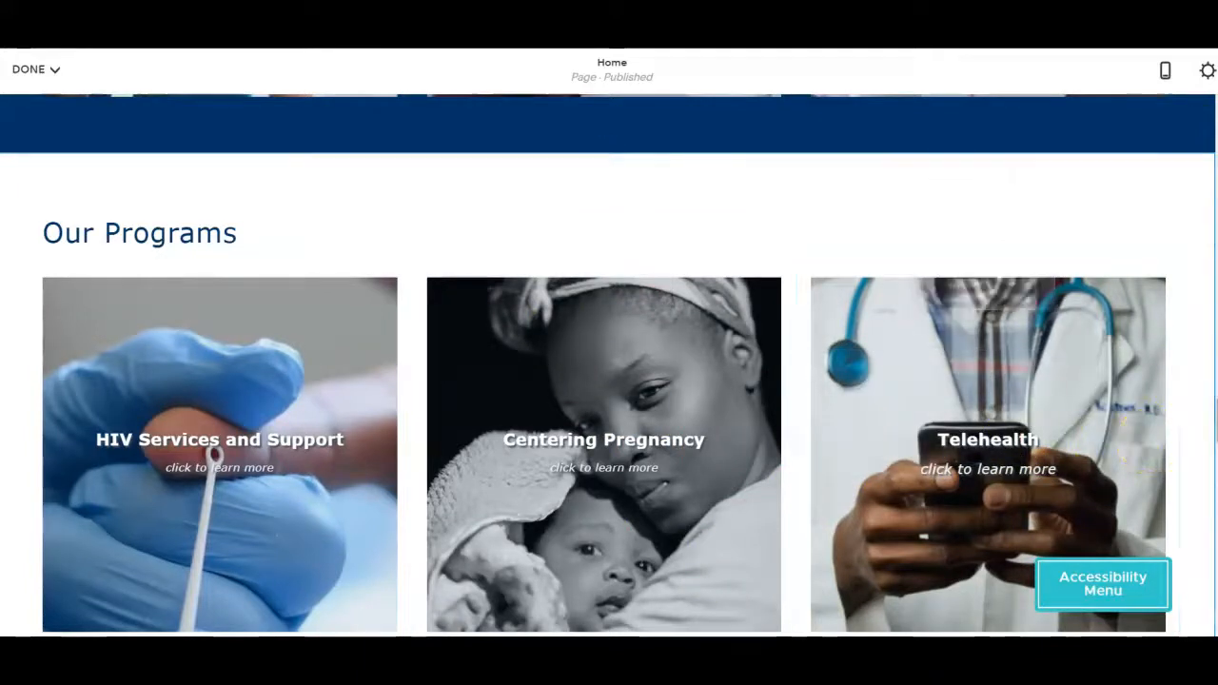
scroll(1055, 443, down, 2)
drag(1214, 440, 1215, 534)
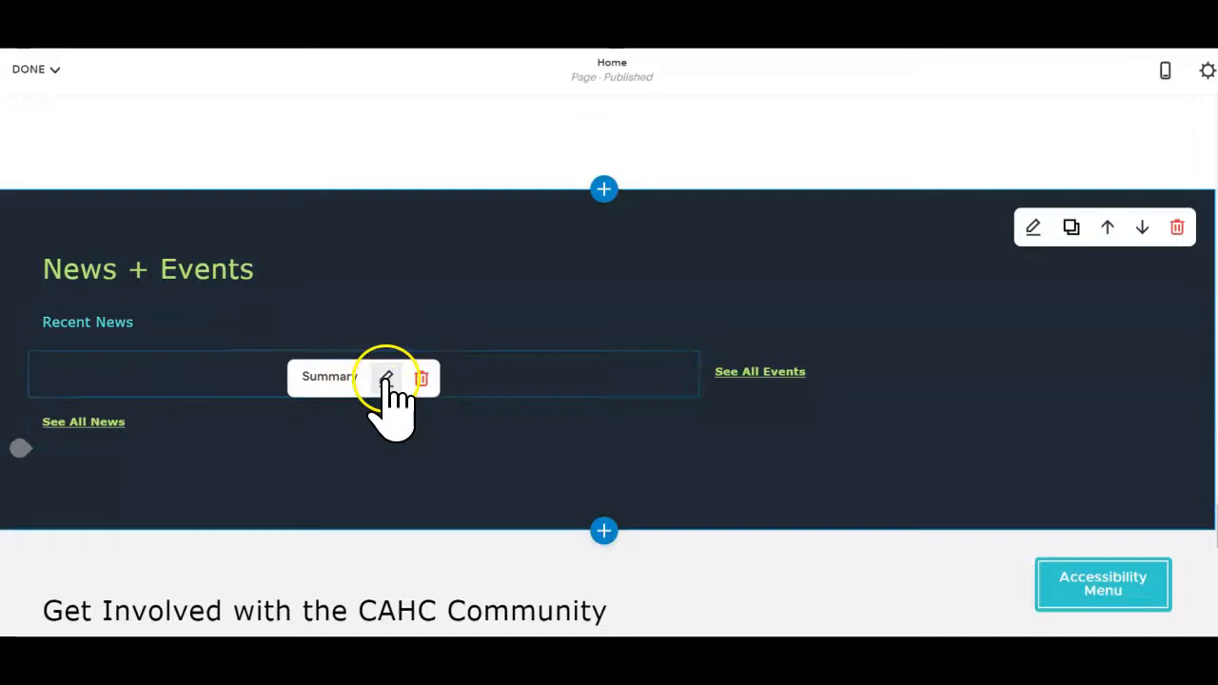
Exit the page editor and reopen the Home page for editing.
click(33, 68)
click(35, 103)
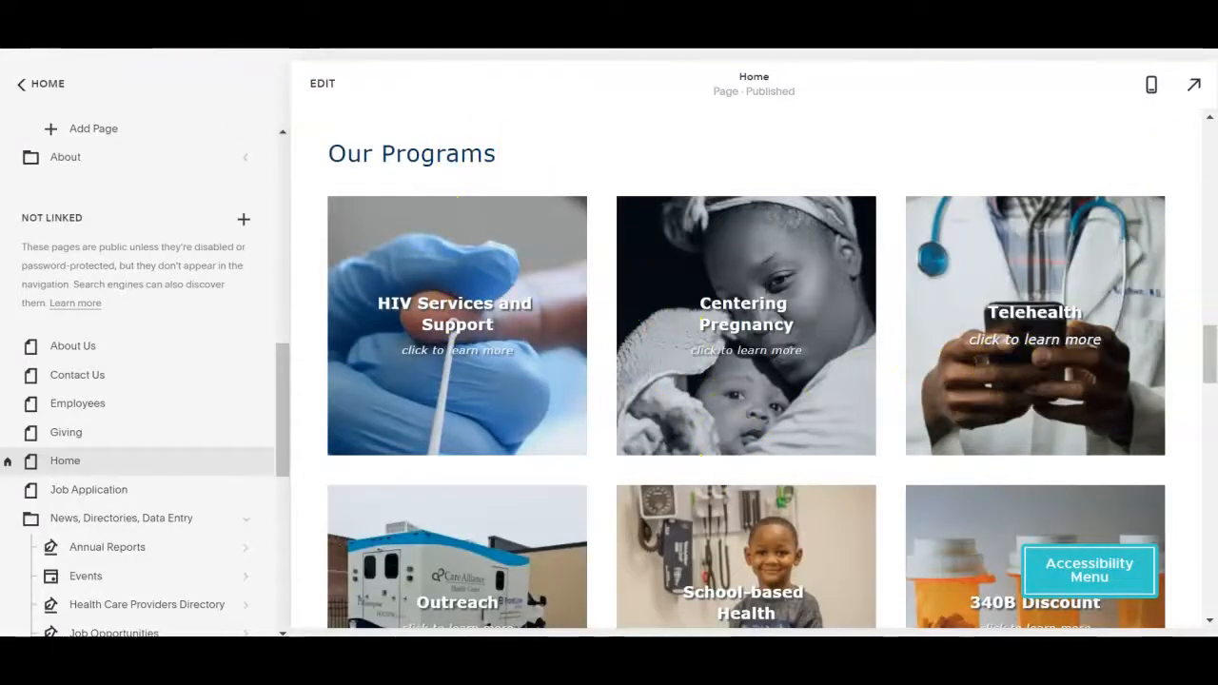
scroll(1213, 367, up, 1)
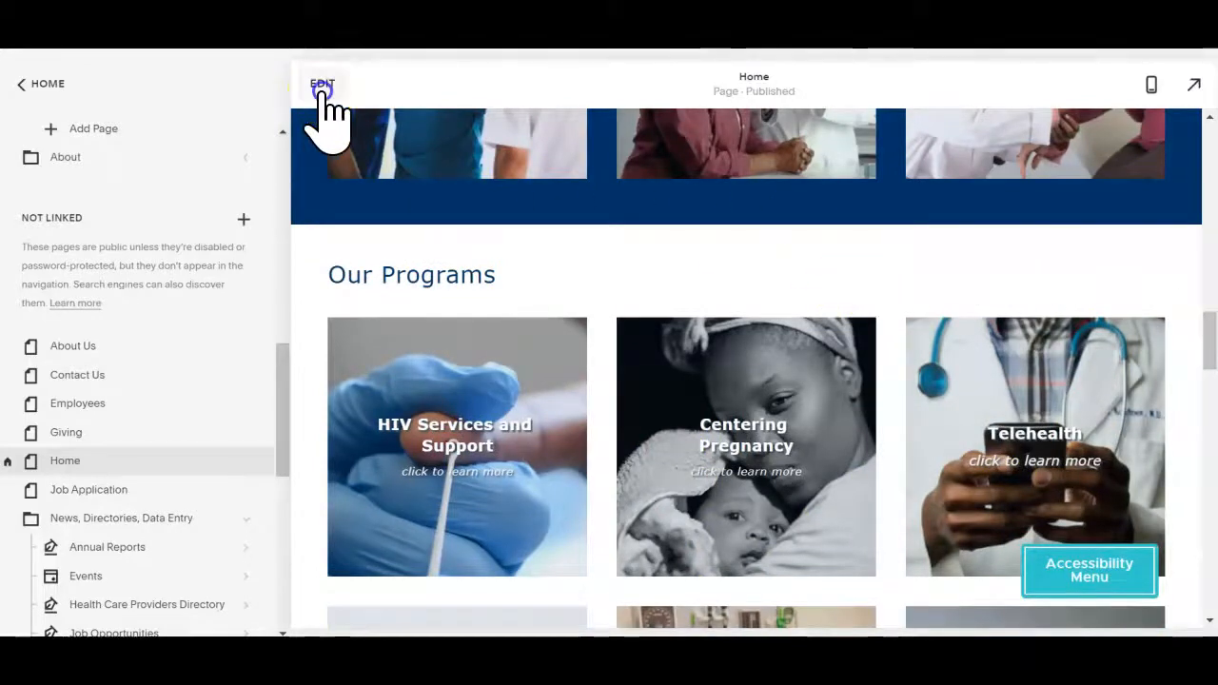
click(323, 84)
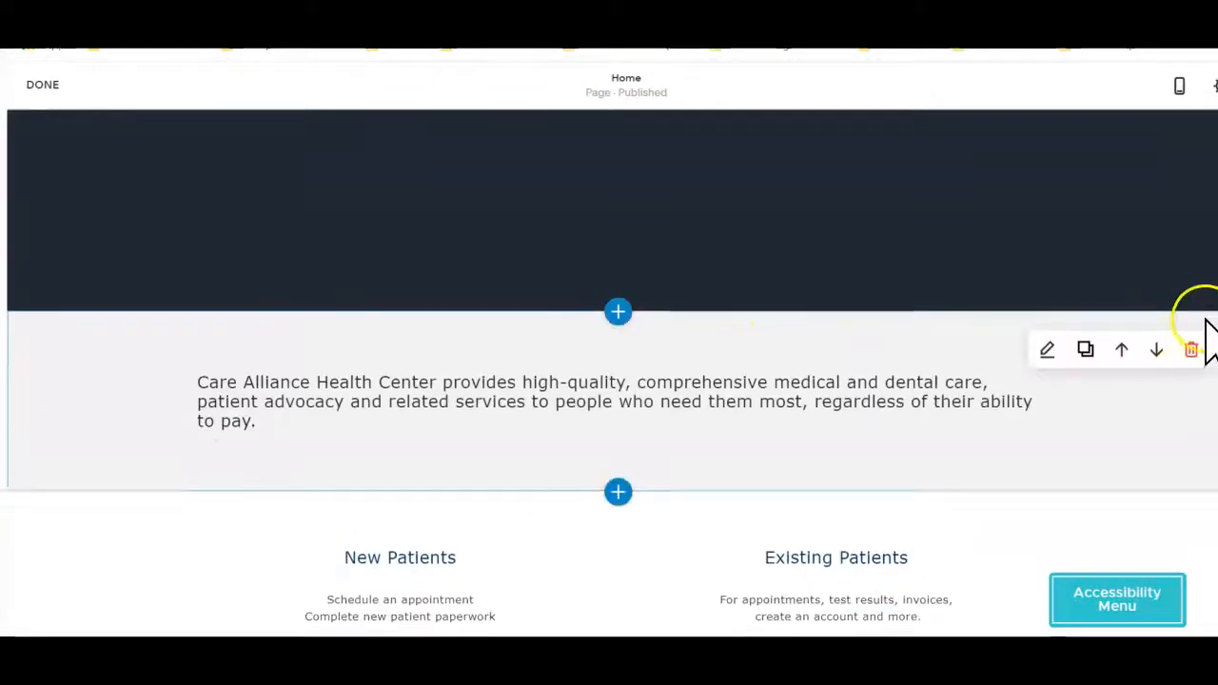
Open the Our Programs section's settings, examine its format options and color themes, and close them.
click(1191, 349)
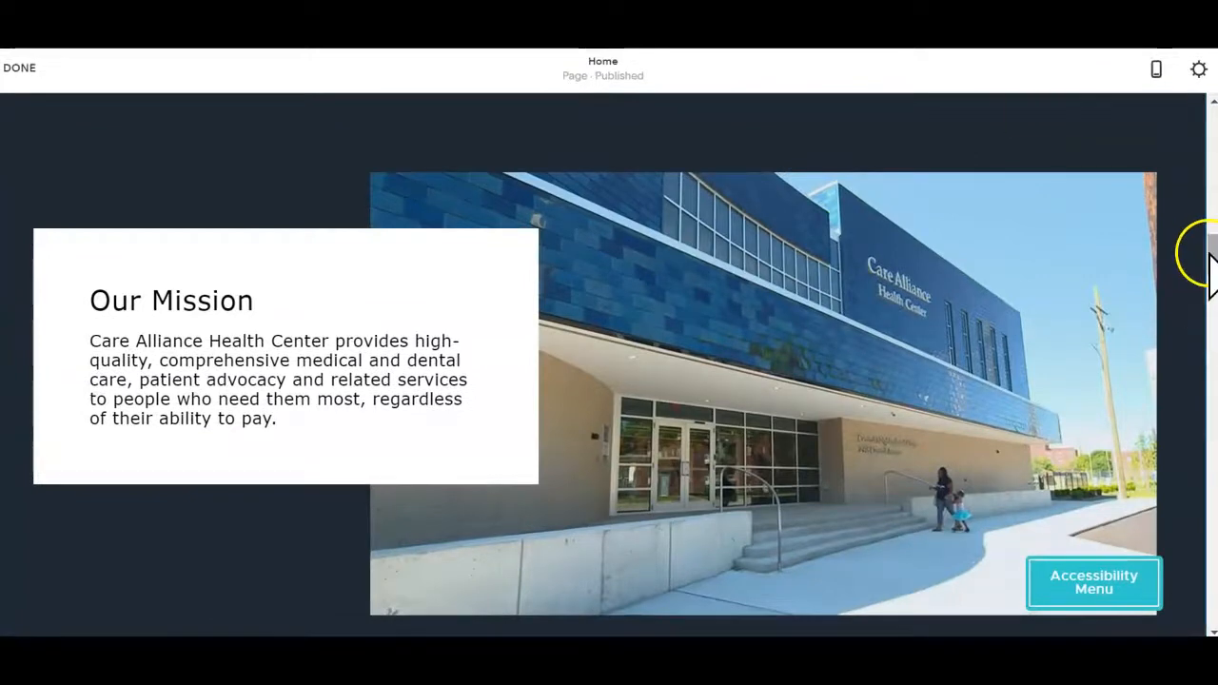
drag(1210, 255, 1211, 402)
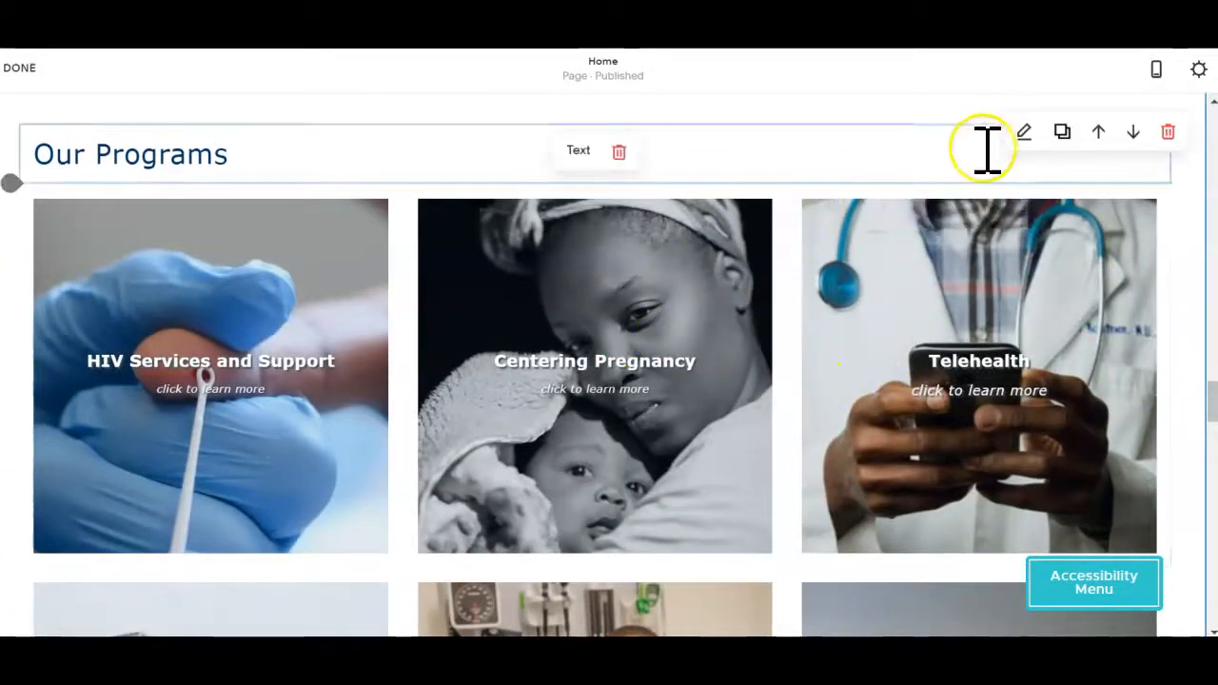
click(1024, 133)
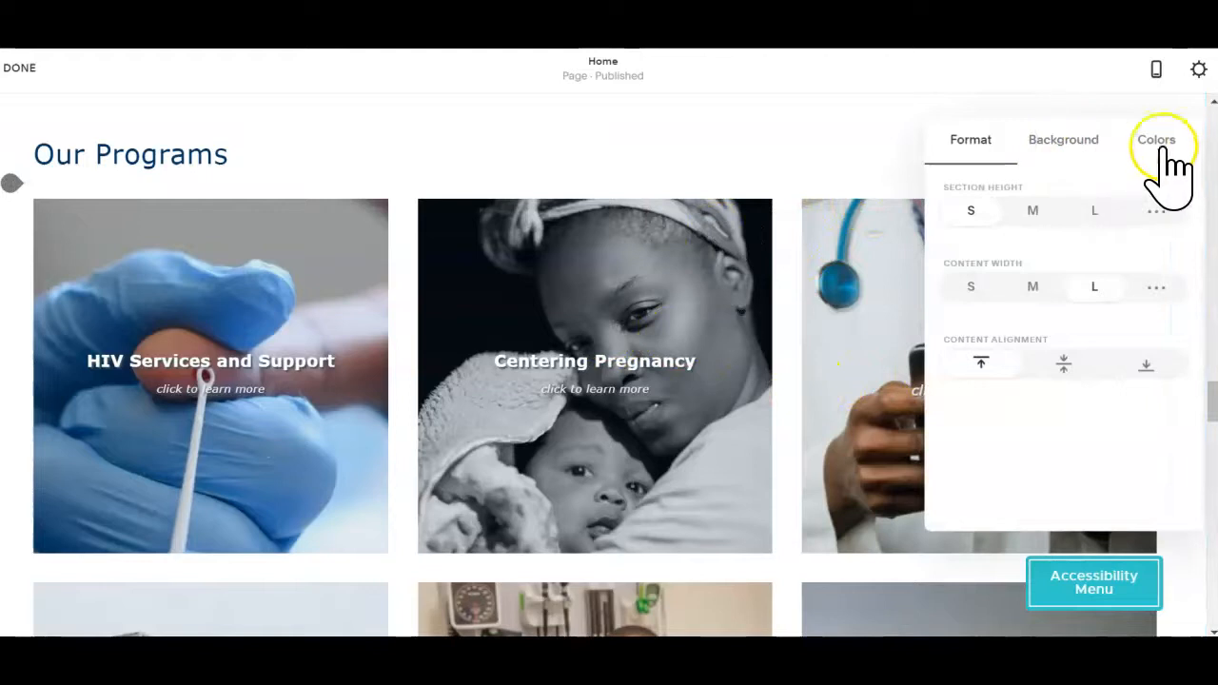
click(1163, 152)
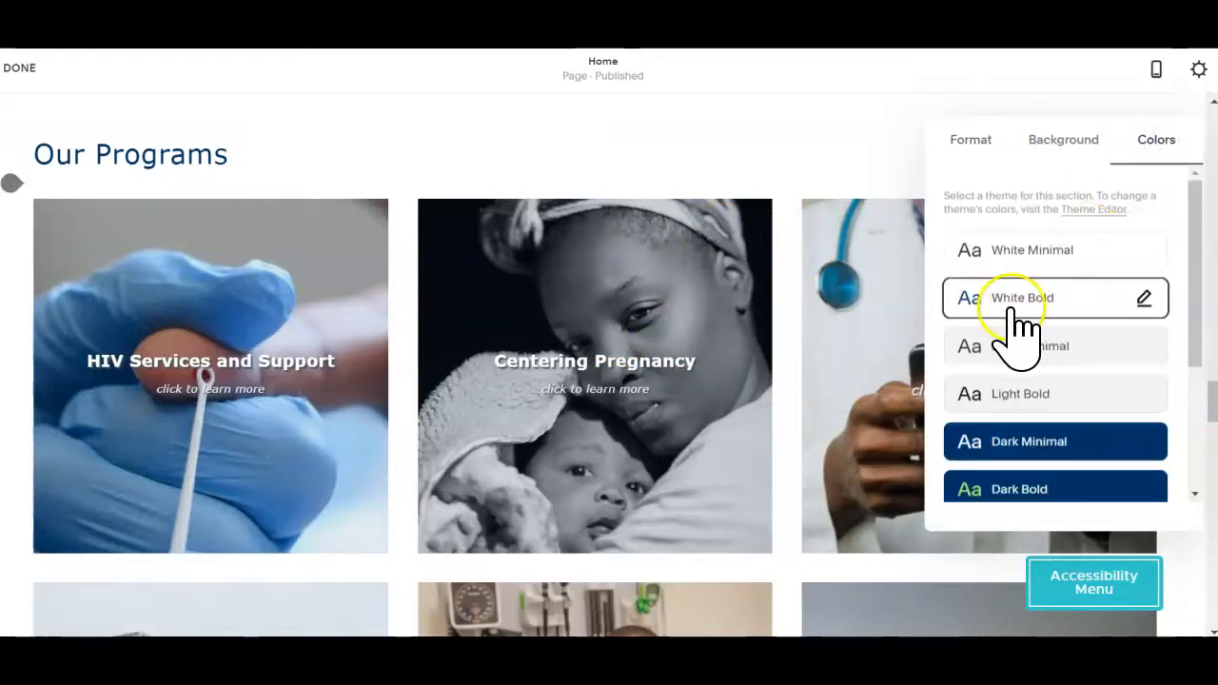
click(806, 147)
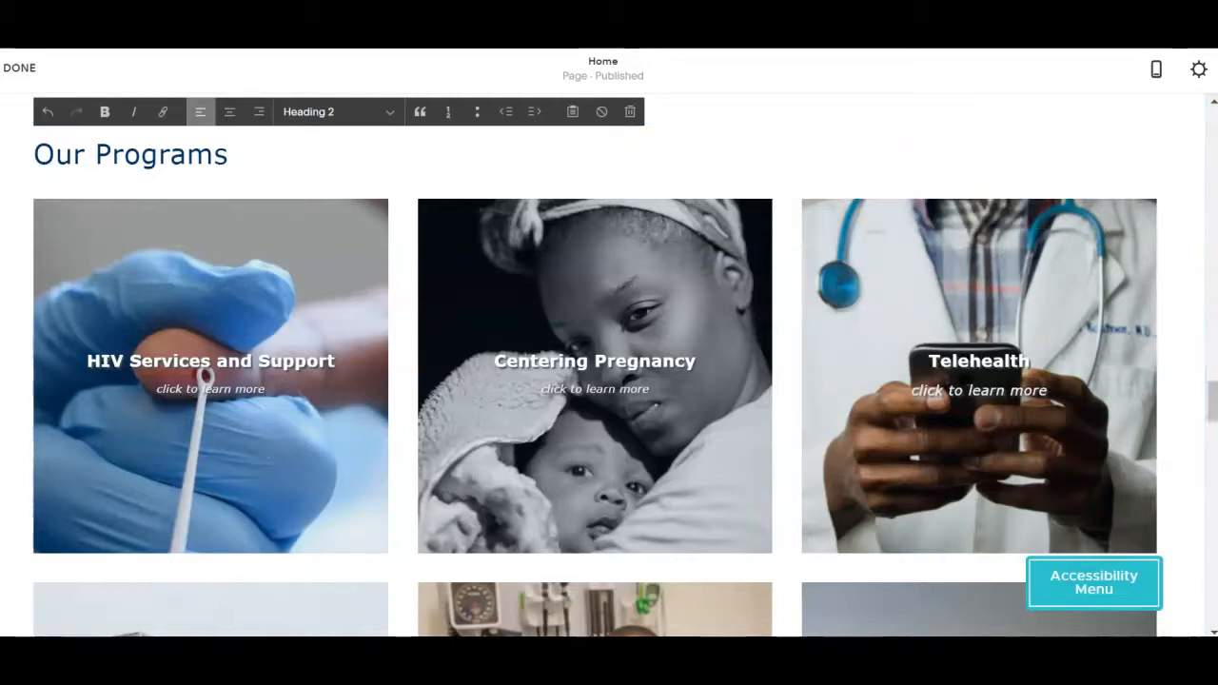
Examine which page feeds the Recent News summary block in News + Events, and close its settings without applying.
scroll(1213, 410, down, 1)
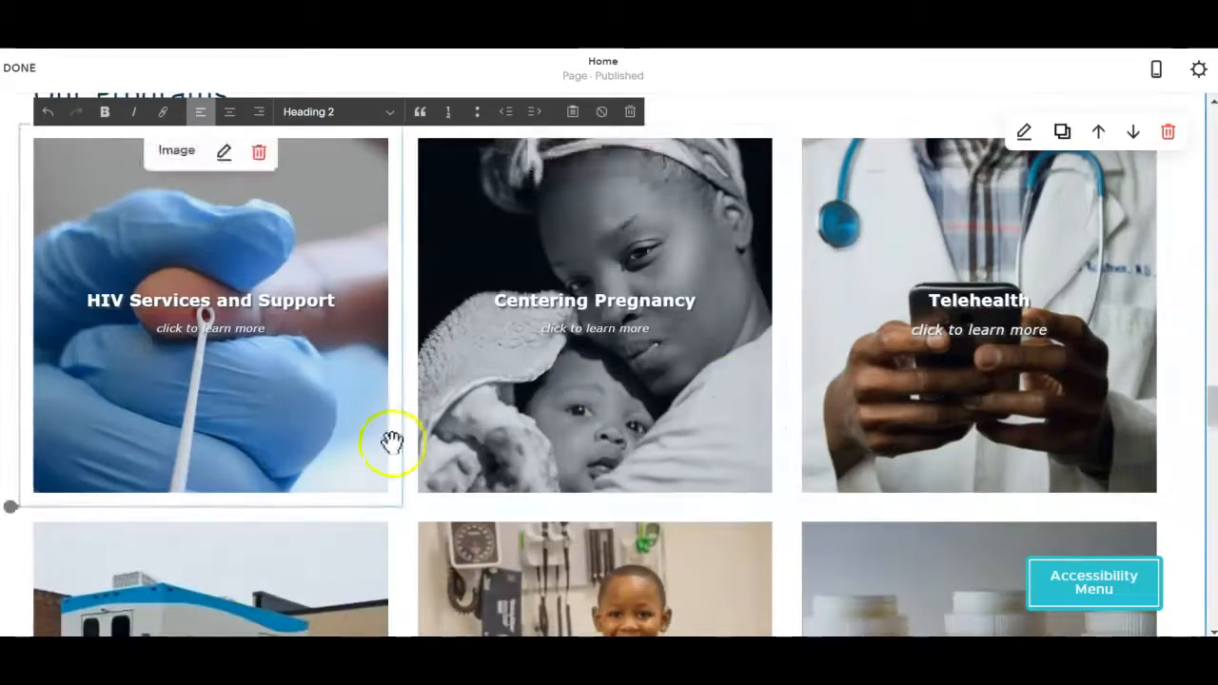
drag(1213, 409, 1212, 502)
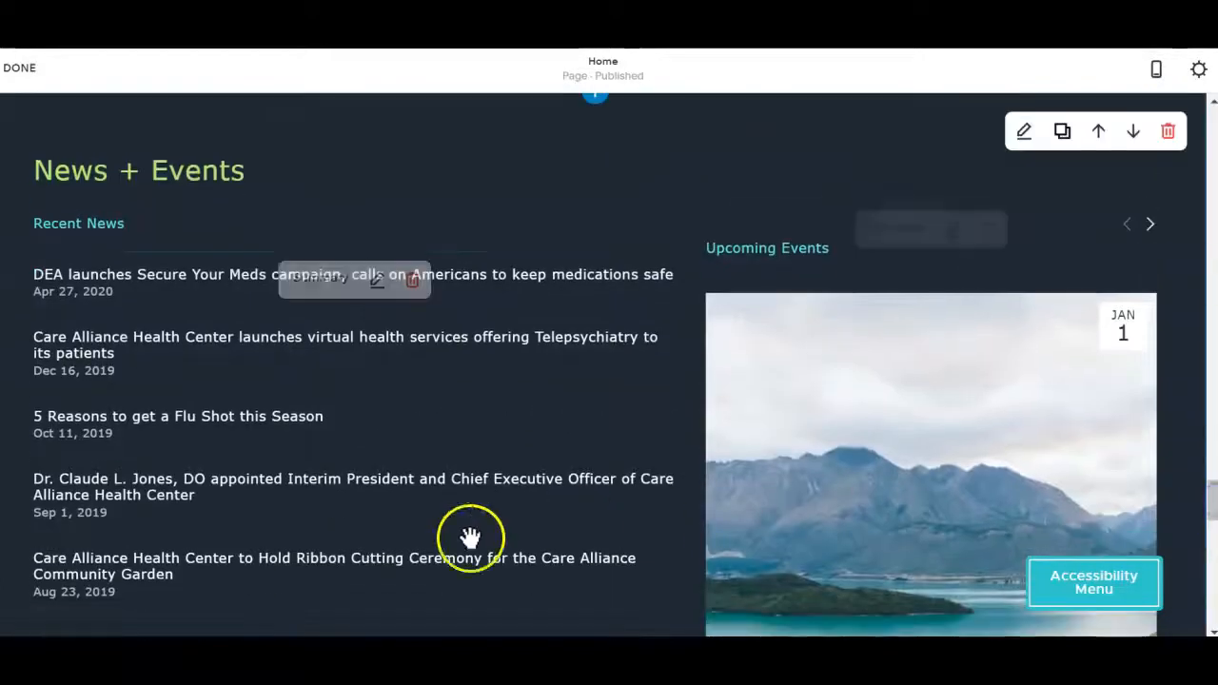
click(377, 282)
drag(1068, 381, 1055, 549)
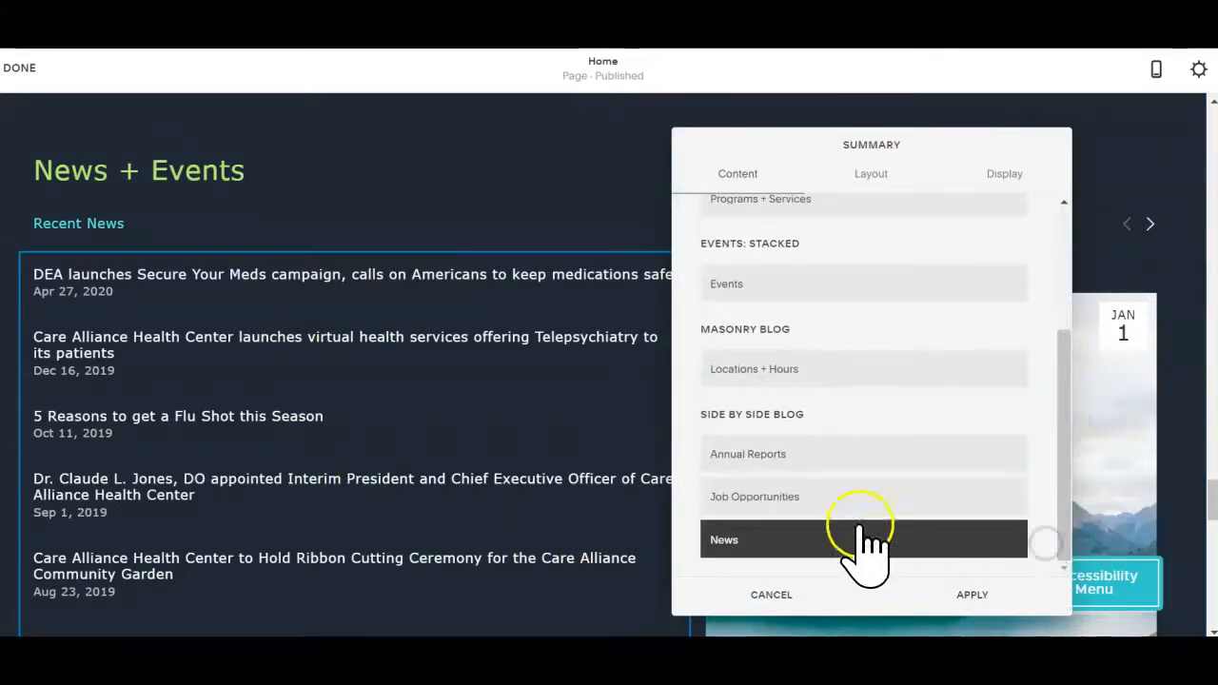
click(782, 592)
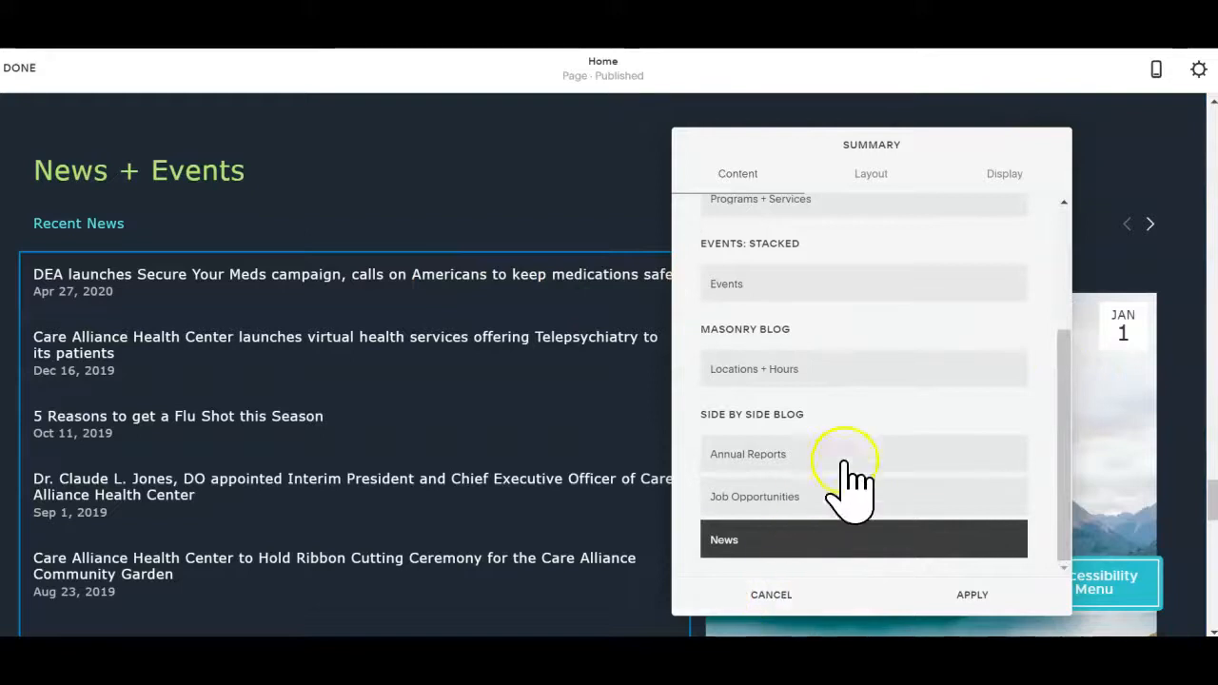
click(730, 608)
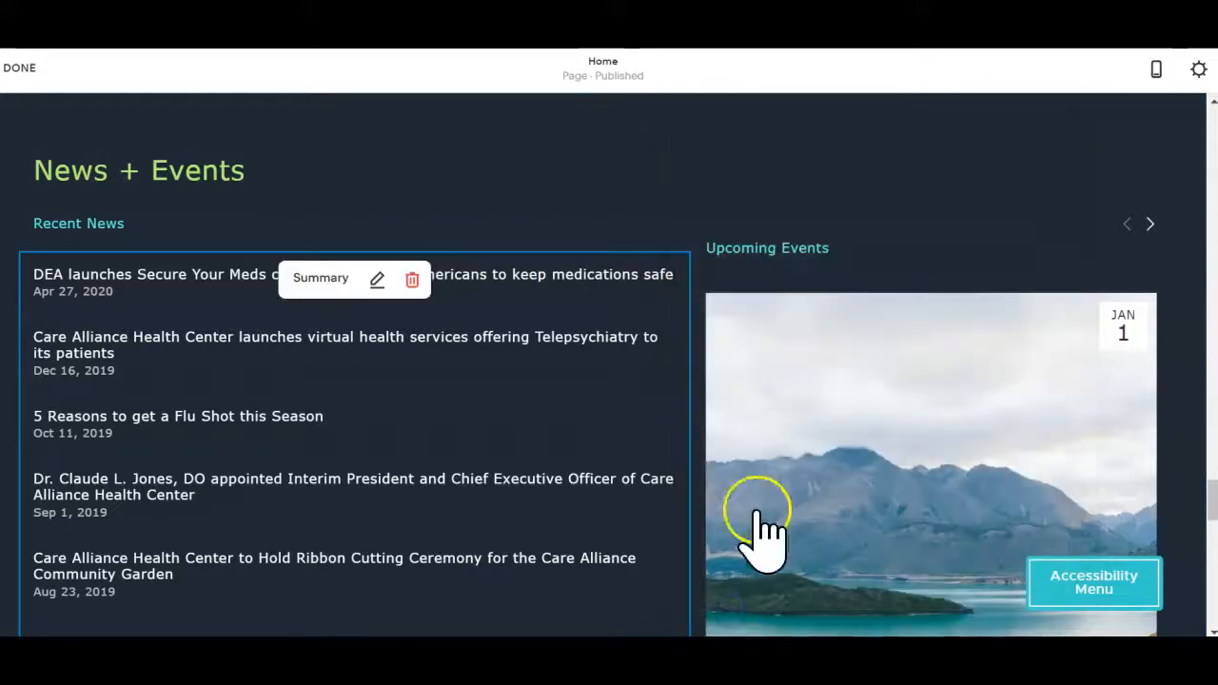
Check the source page of the Upcoming Events summary block, close it without applying, and look over the See All News and See All Events links.
mouse_move(960, 332)
click(954, 229)
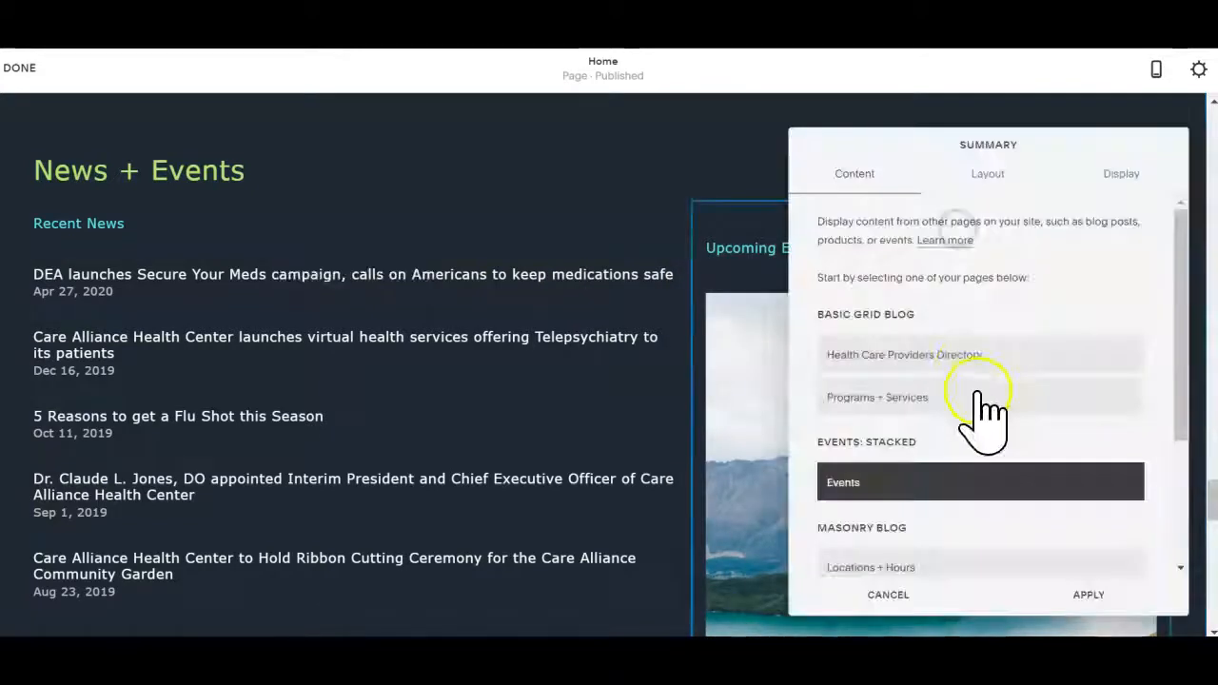
click(892, 594)
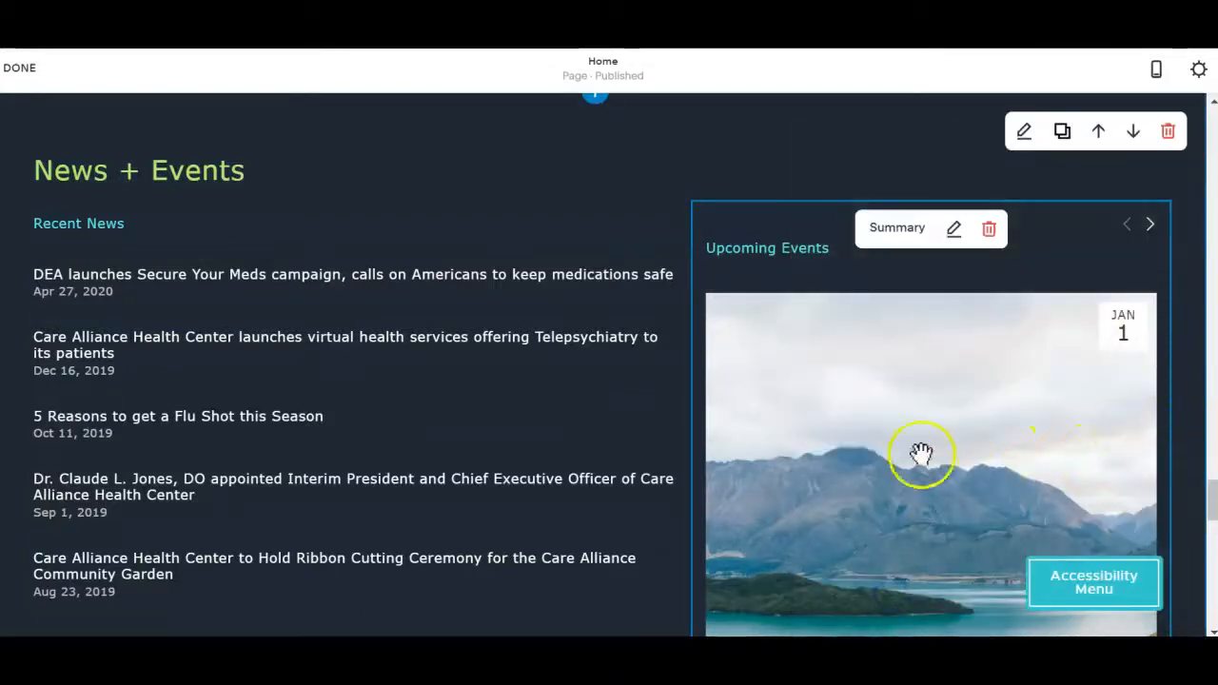
mouse_move(346, 463)
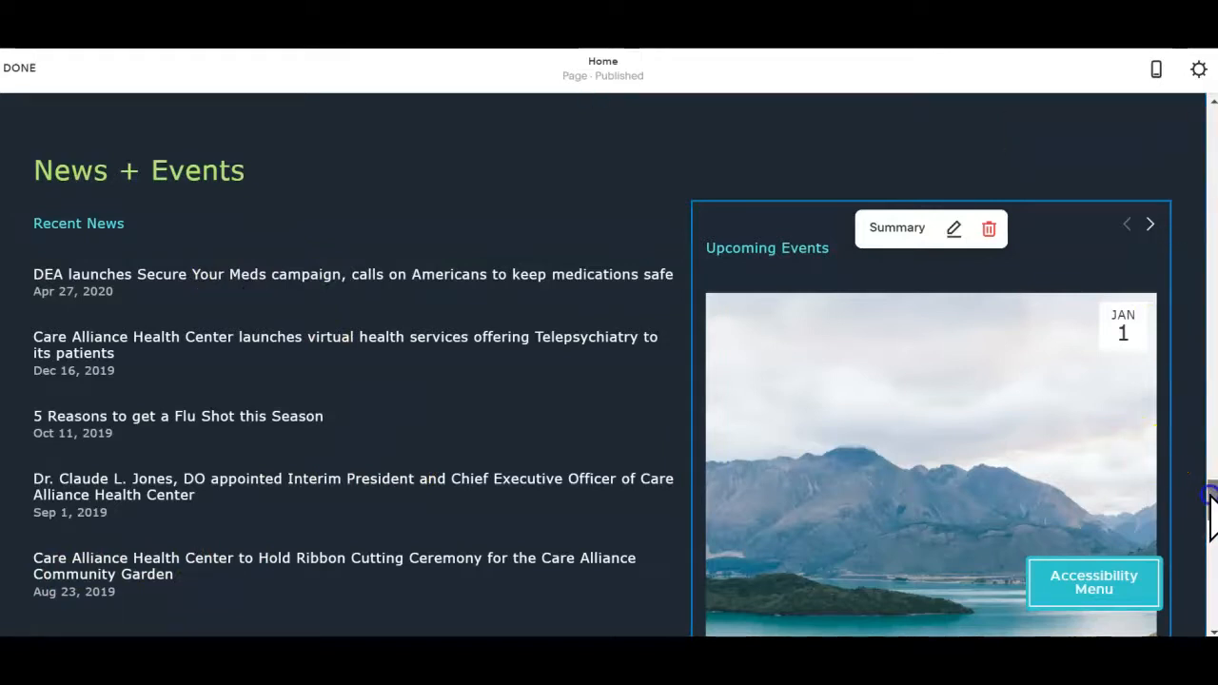
drag(1211, 504, 1213, 542)
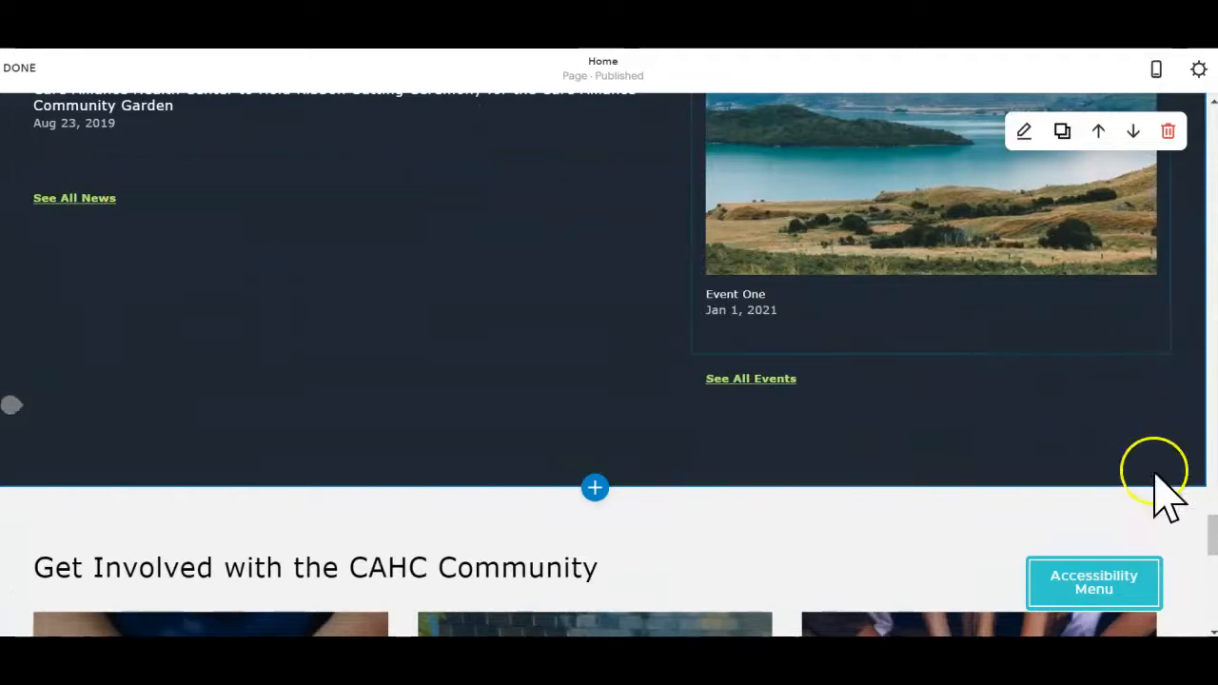
drag(1213, 547, 1211, 502)
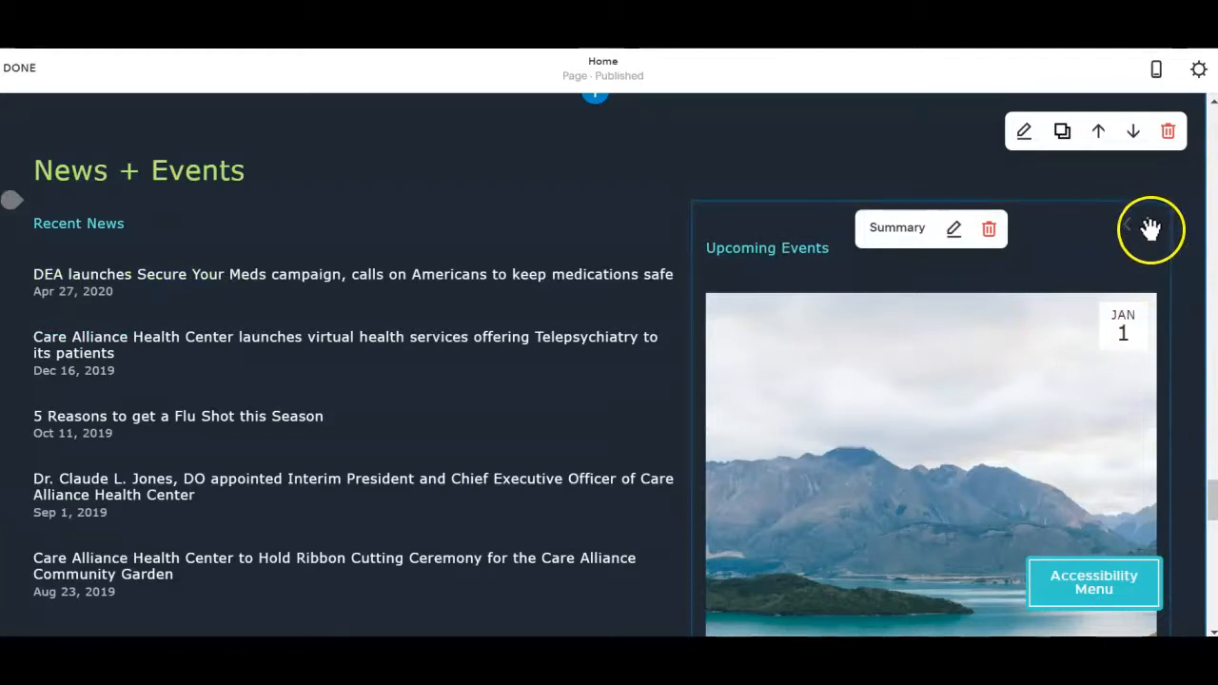
Examine the Friends of CAHC image block's content, button text and the anchor part of its clickthrough URL, and close its settings without applying.
drag(1214, 496, 1216, 564)
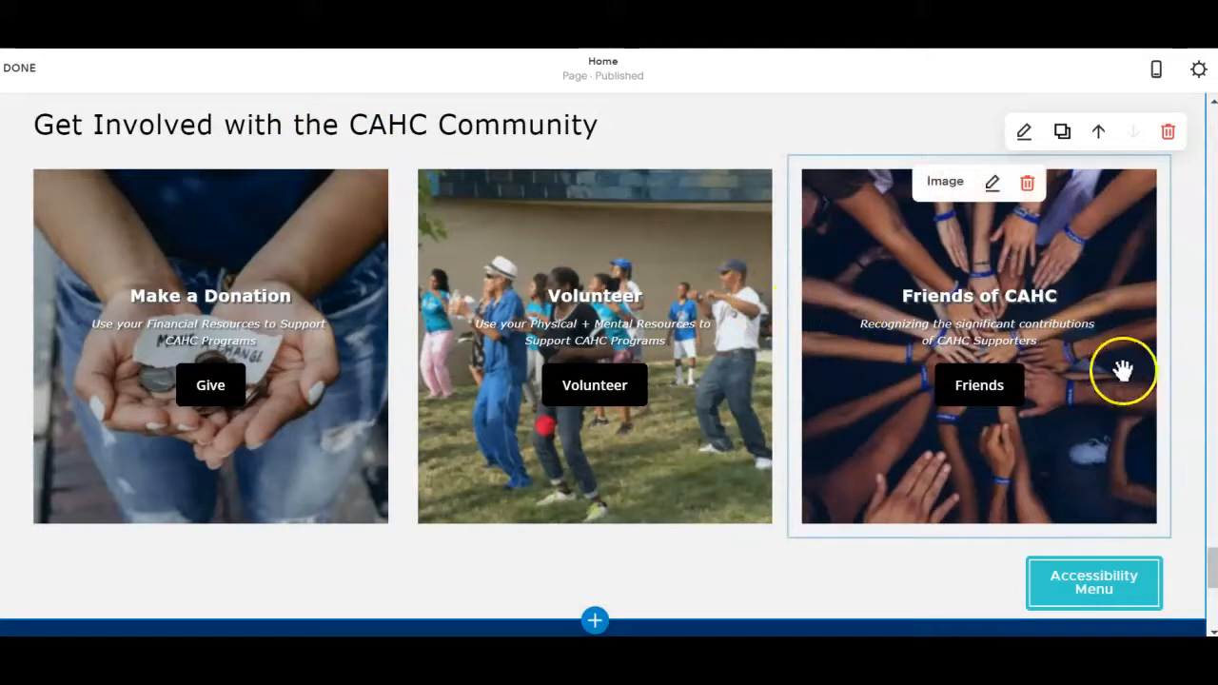
click(994, 183)
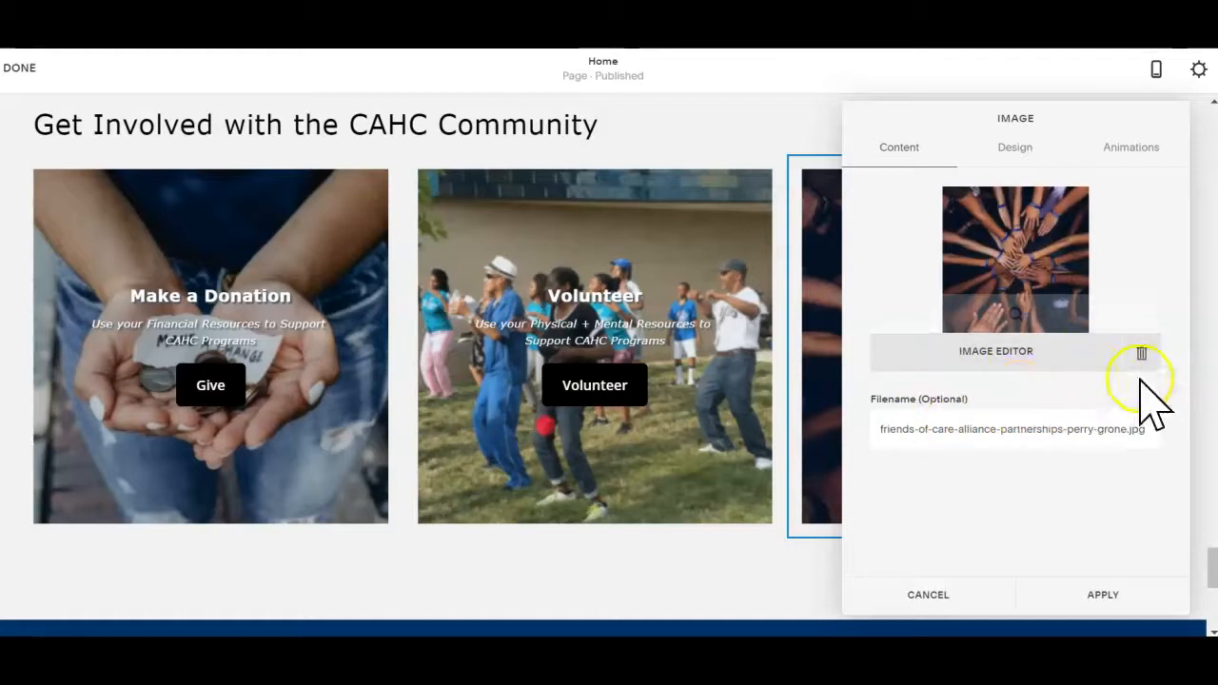
click(1017, 152)
scroll(1192, 380, down, 1)
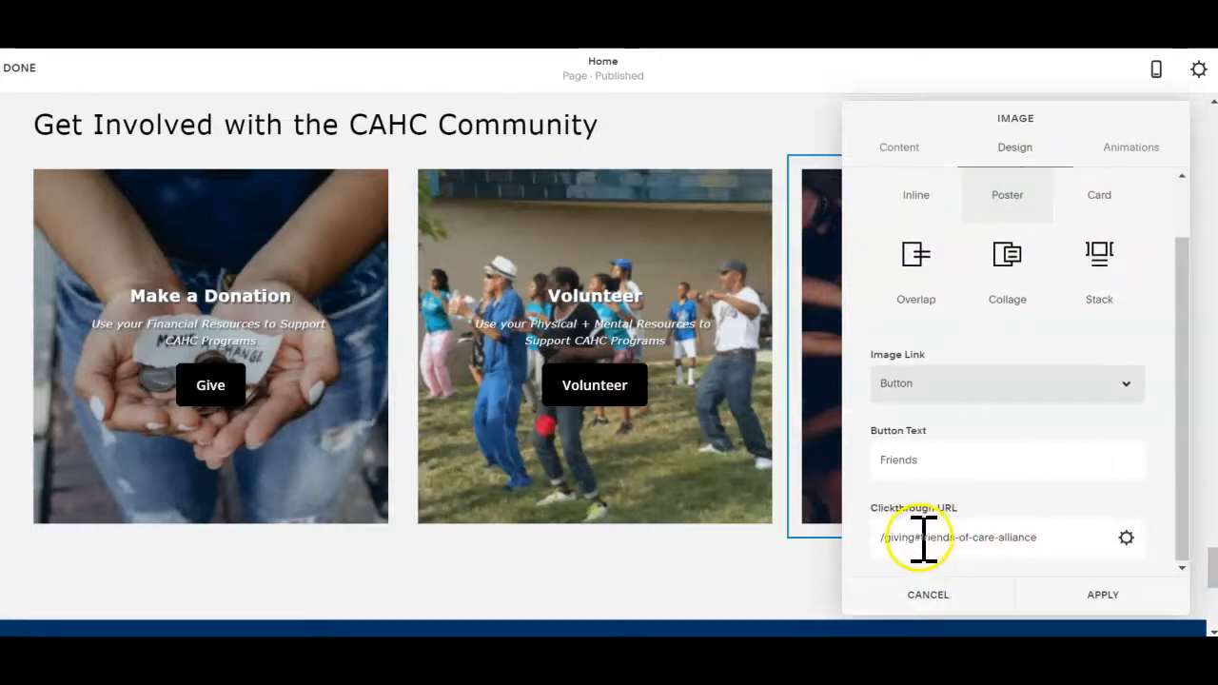
drag(915, 540, 1104, 542)
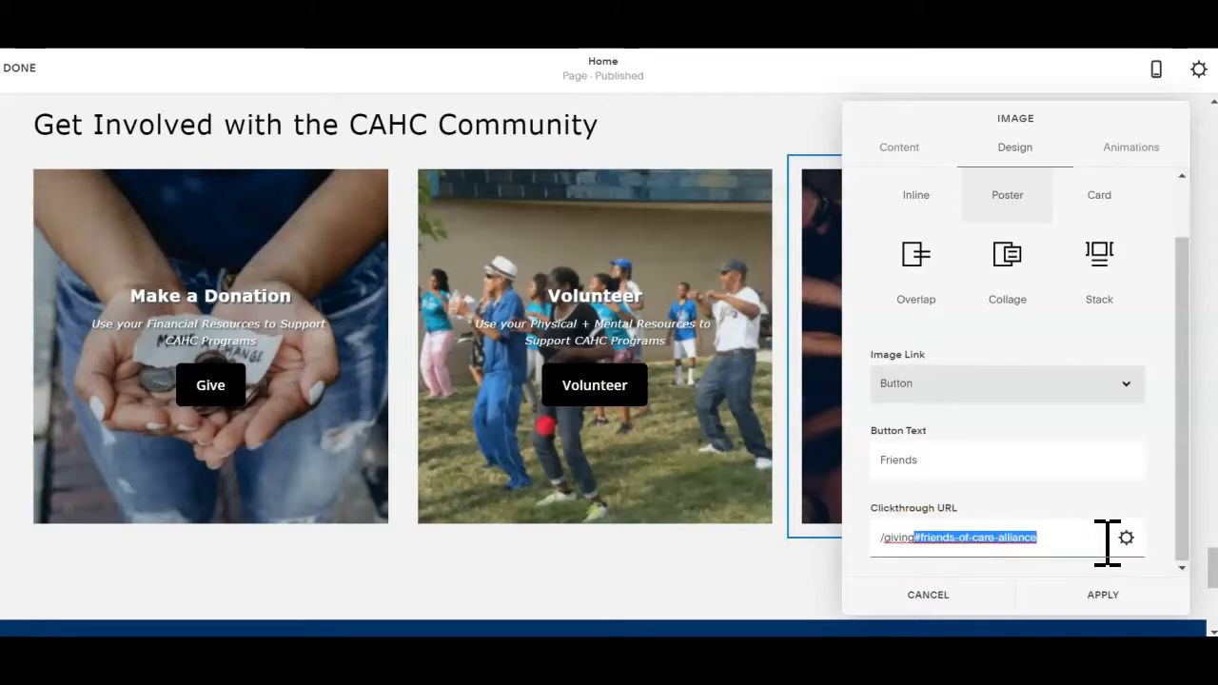
click(950, 592)
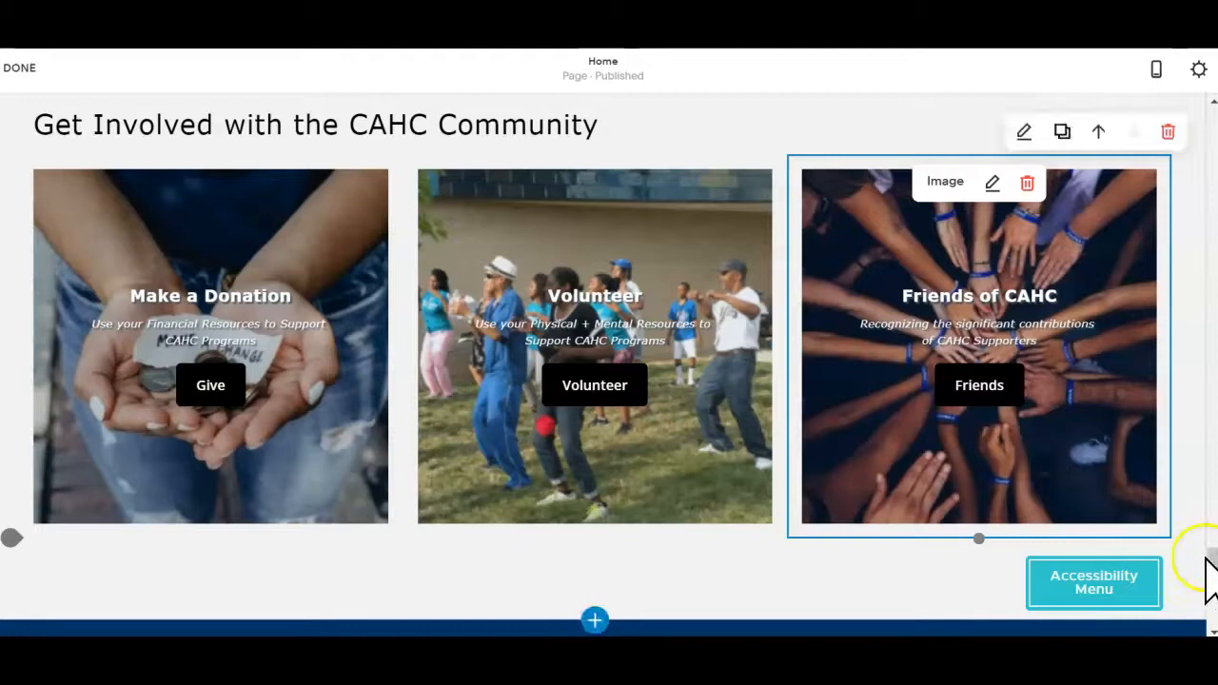
Open the site footer at the end of the Home page for editing and look over its blocks.
drag(1213, 560, 1212, 593)
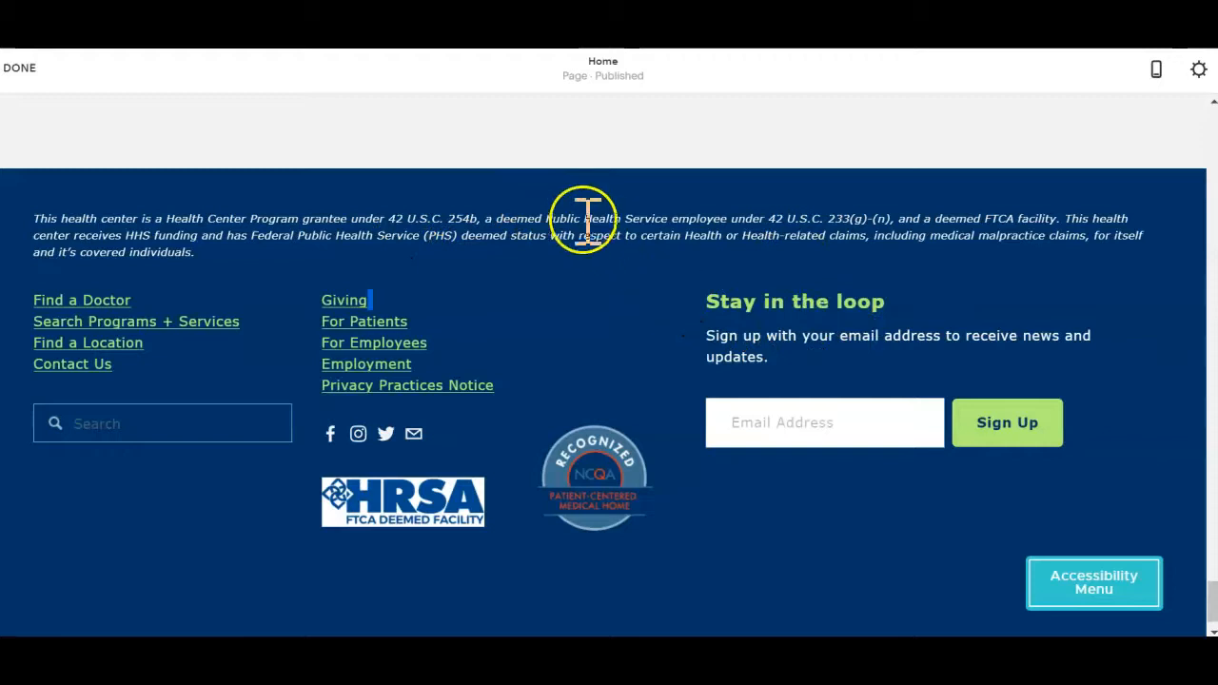
drag(1213, 590, 1213, 596)
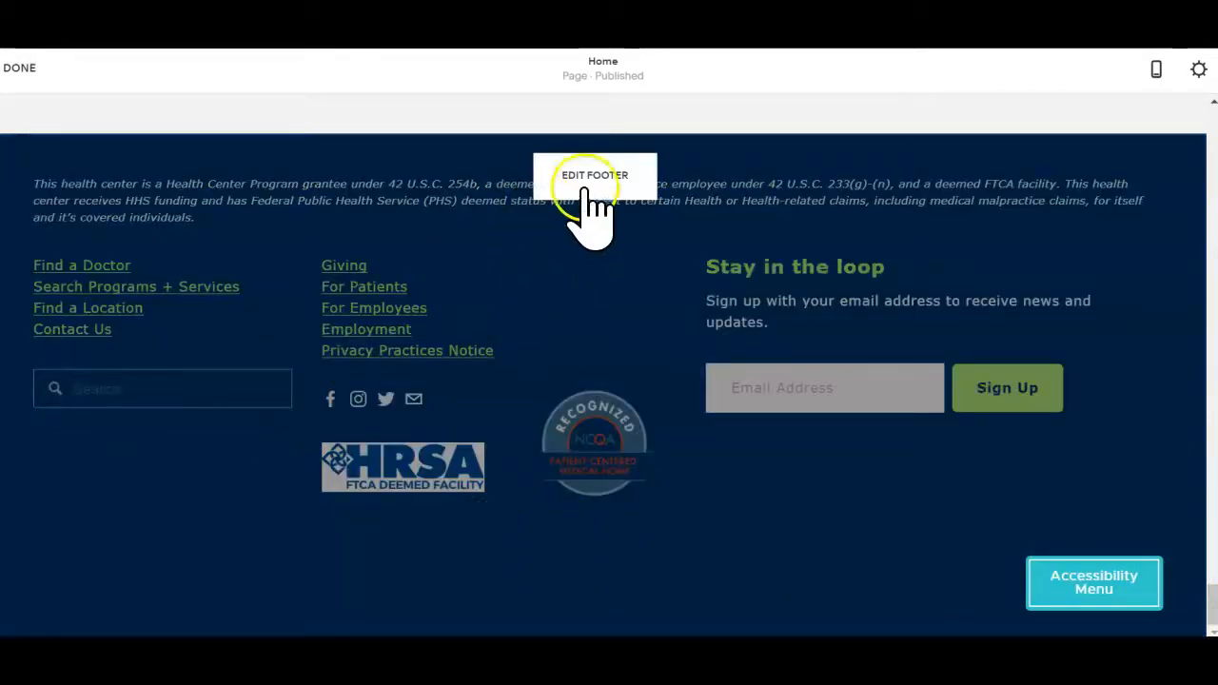
click(601, 171)
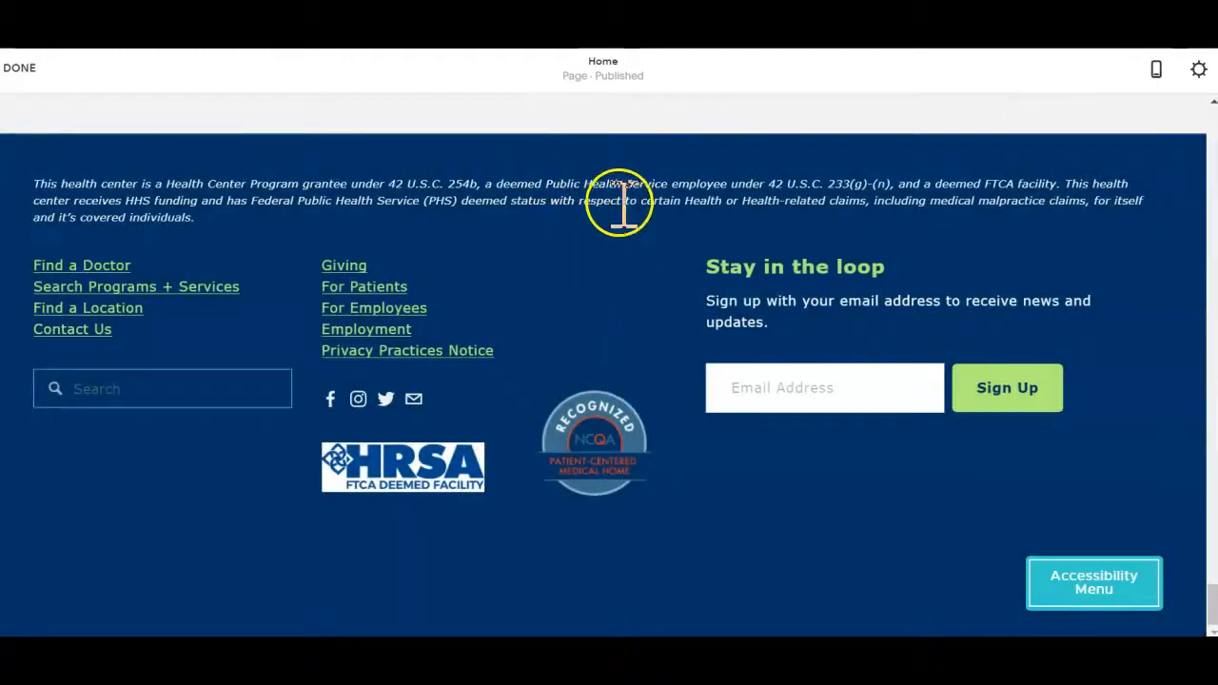
mouse_move(711, 272)
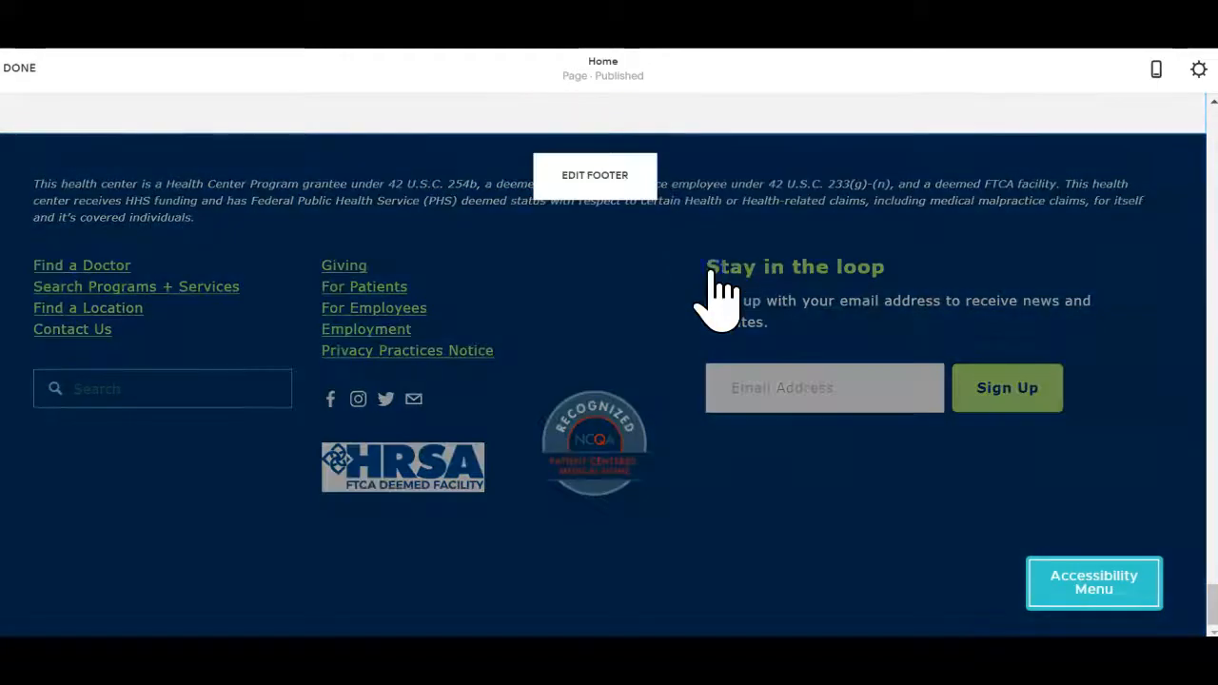
click(617, 183)
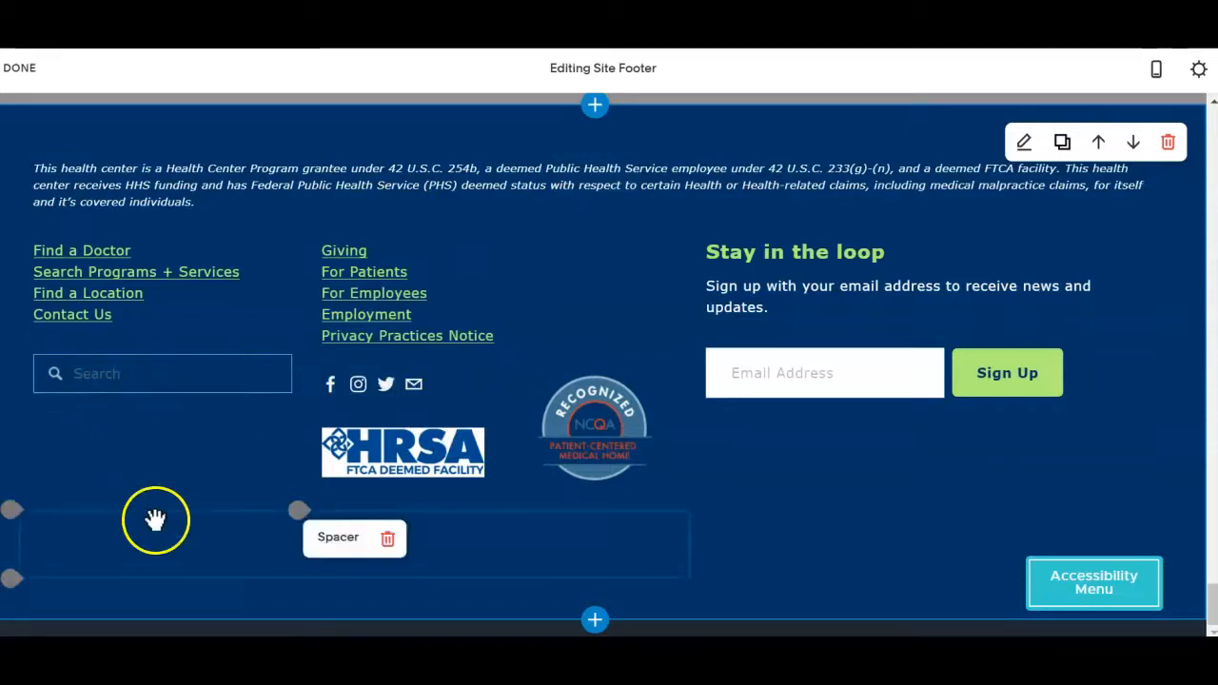
drag(166, 552, 350, 562)
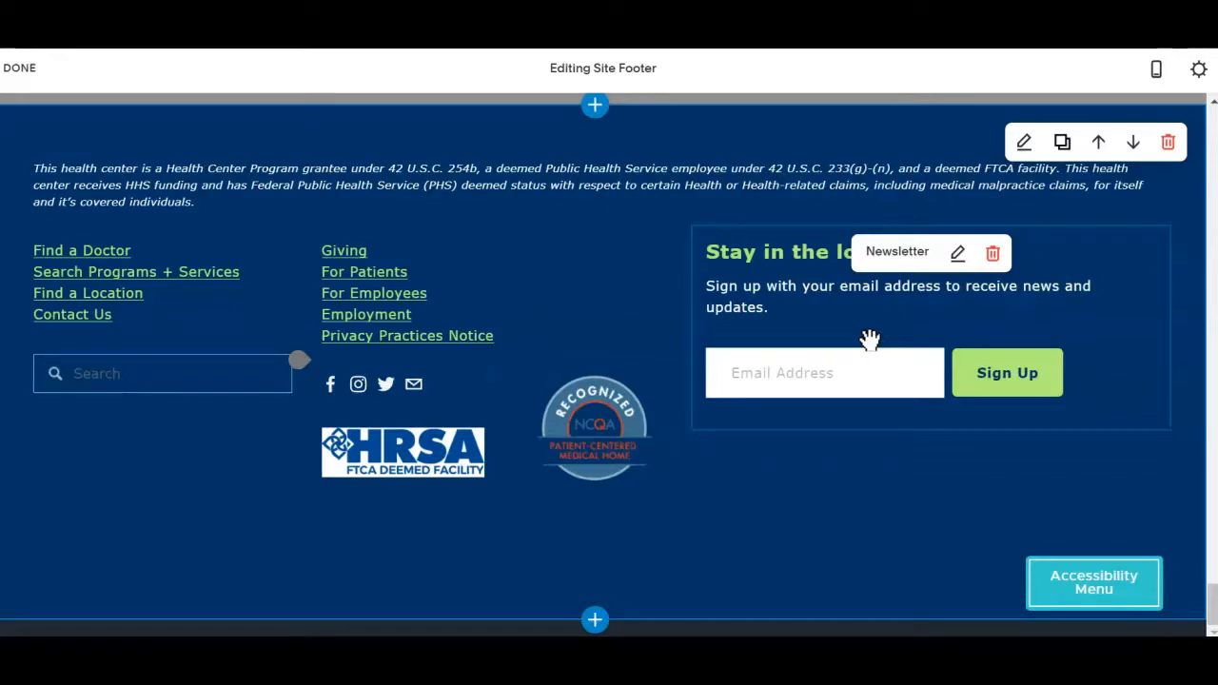
Examine the footer newsletter block's storage settings and the other services it can connect to, and close them without applying.
click(954, 255)
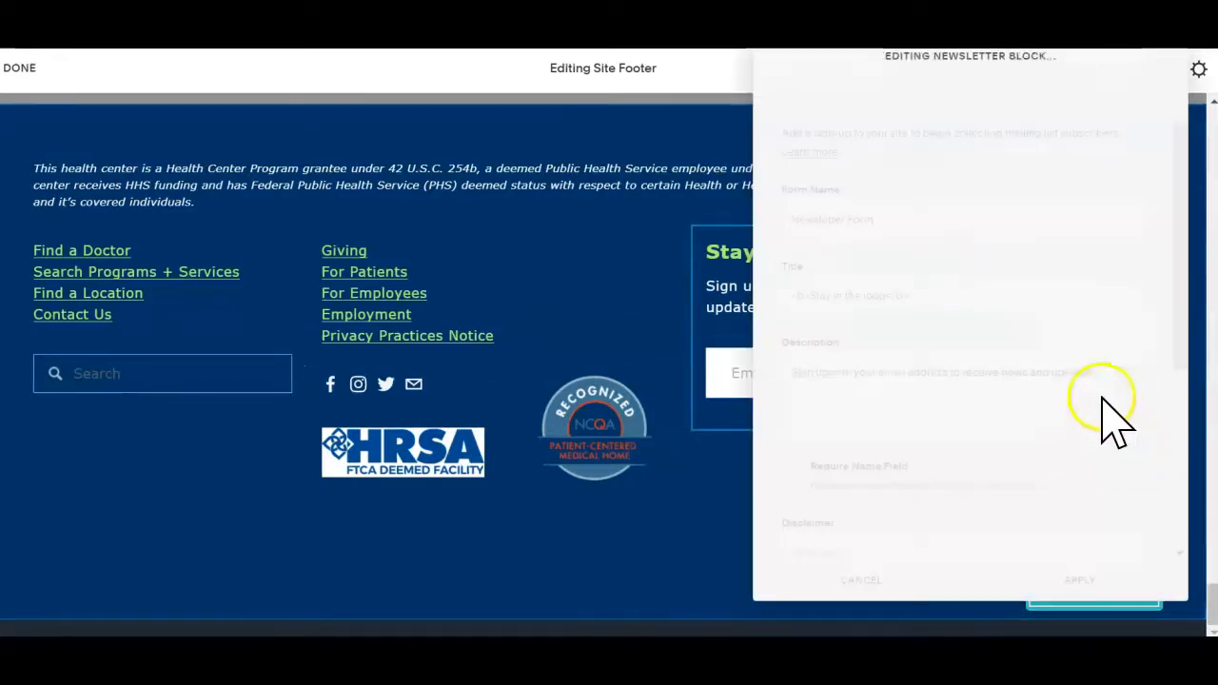
click(933, 89)
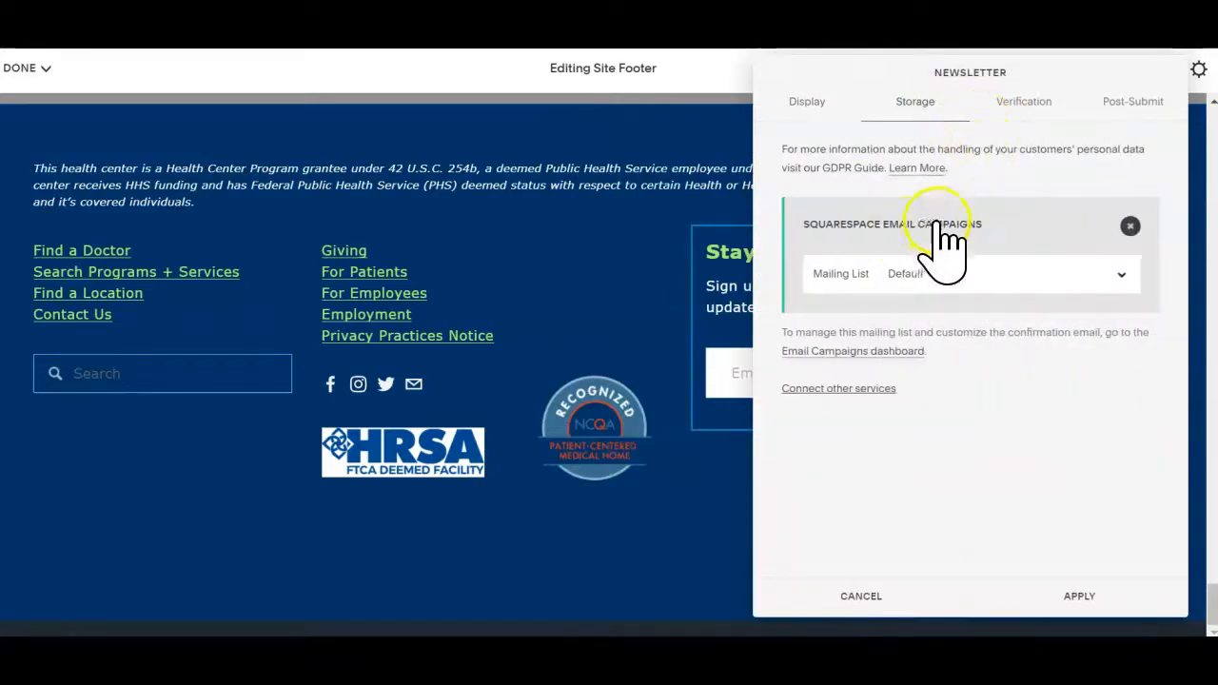
click(861, 388)
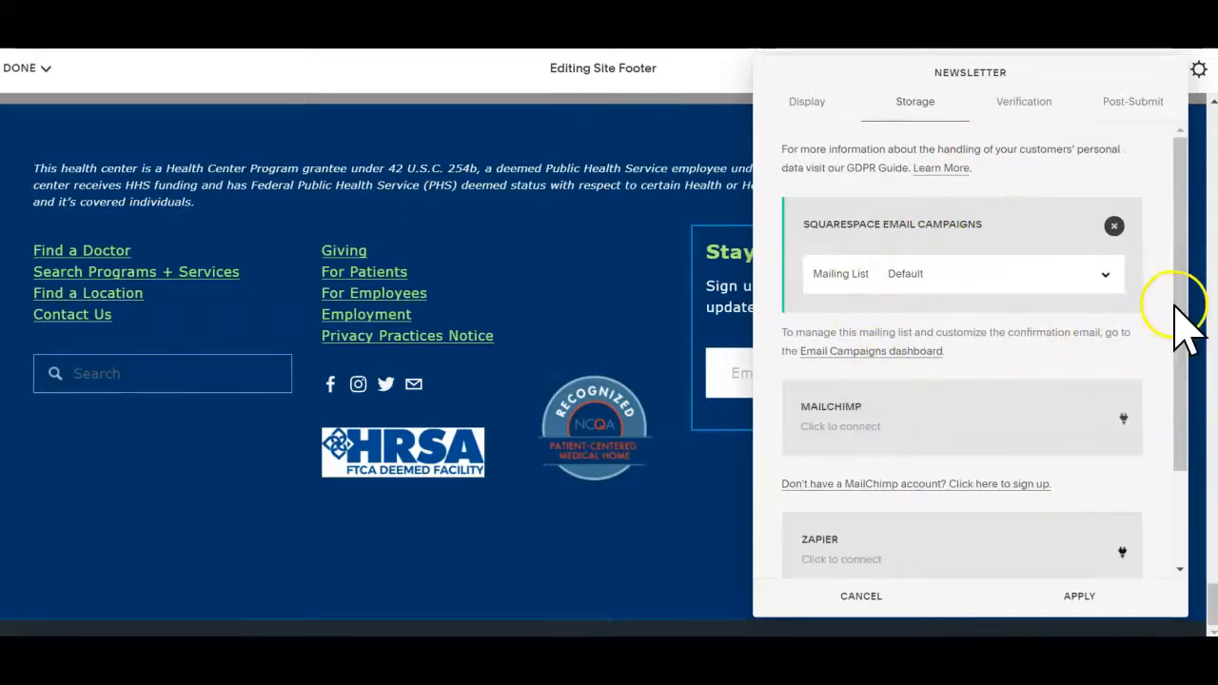
drag(1177, 307, 1205, 448)
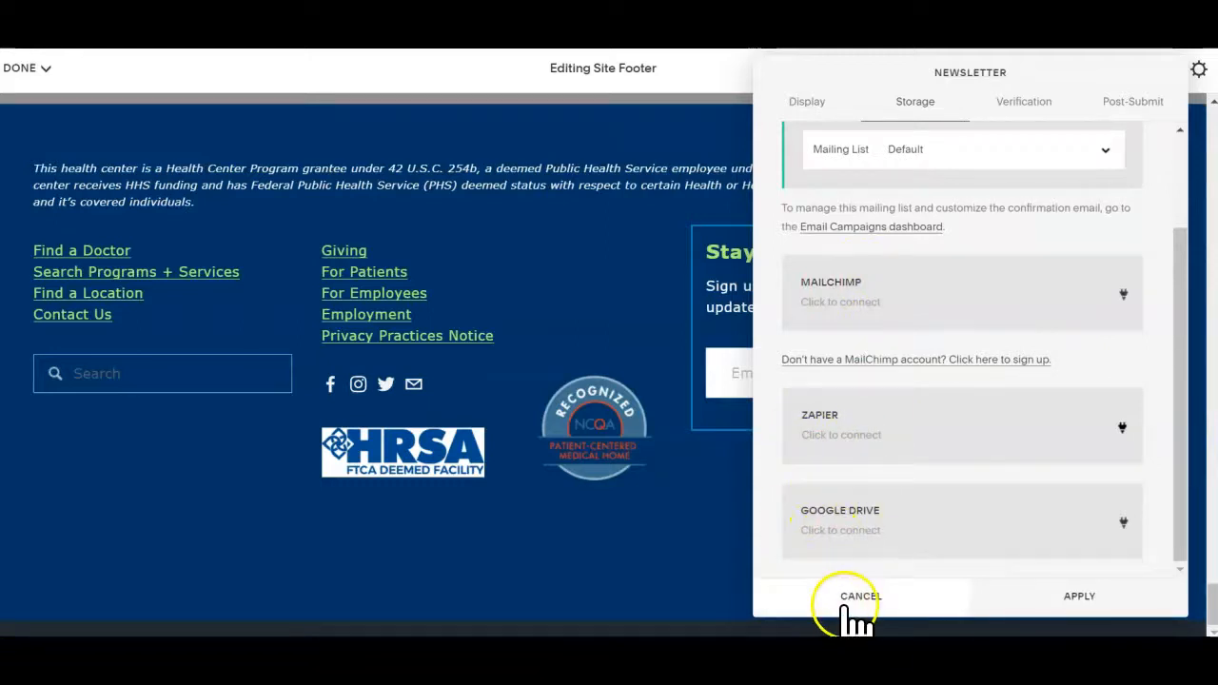
click(847, 599)
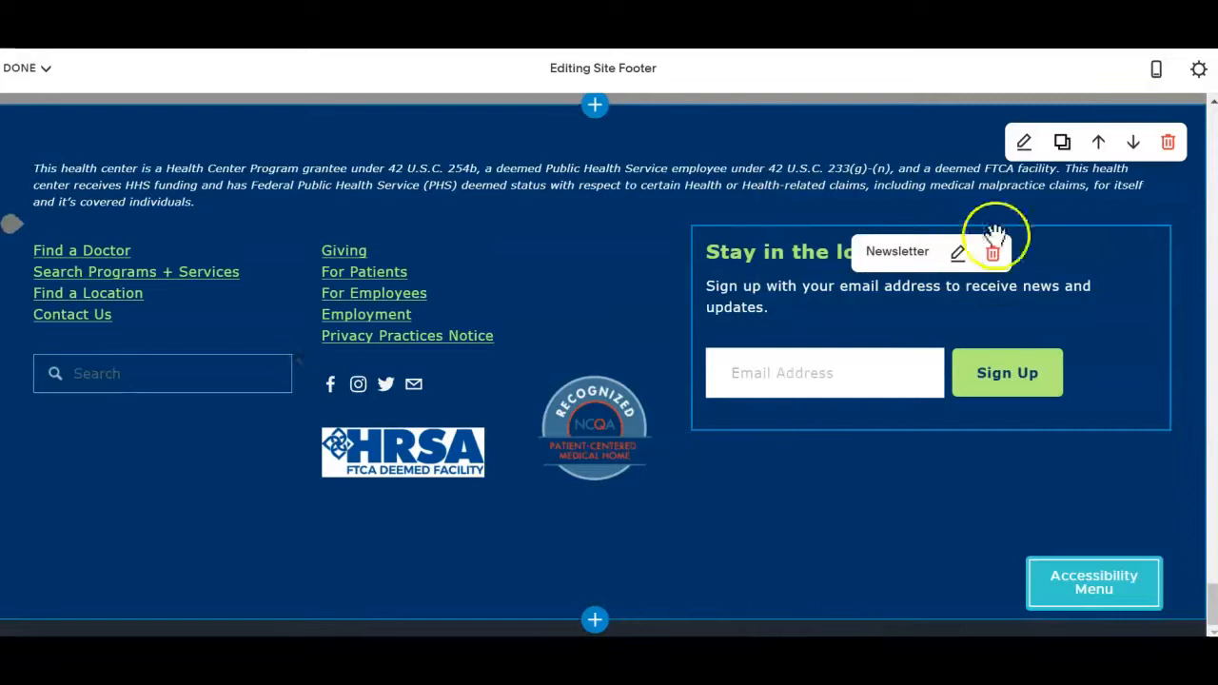
Try adding an Embed block above the footer's newsletter block, view its custom embed code box, and remove the block again.
click(694, 227)
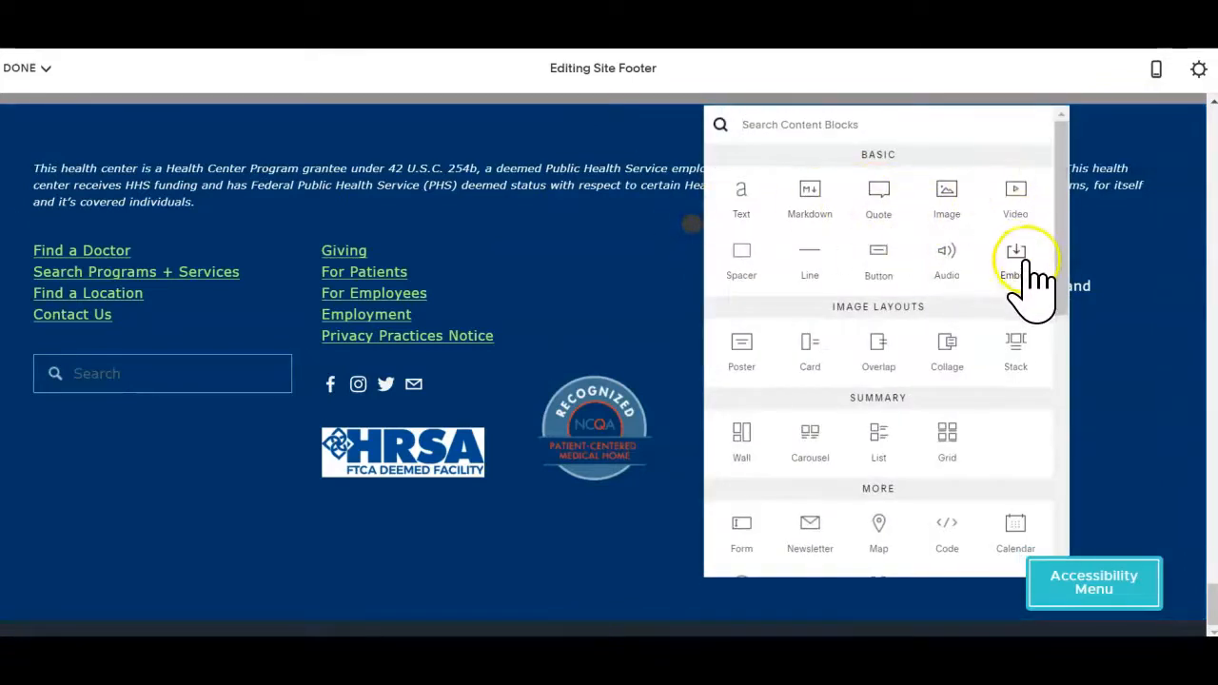
click(1026, 269)
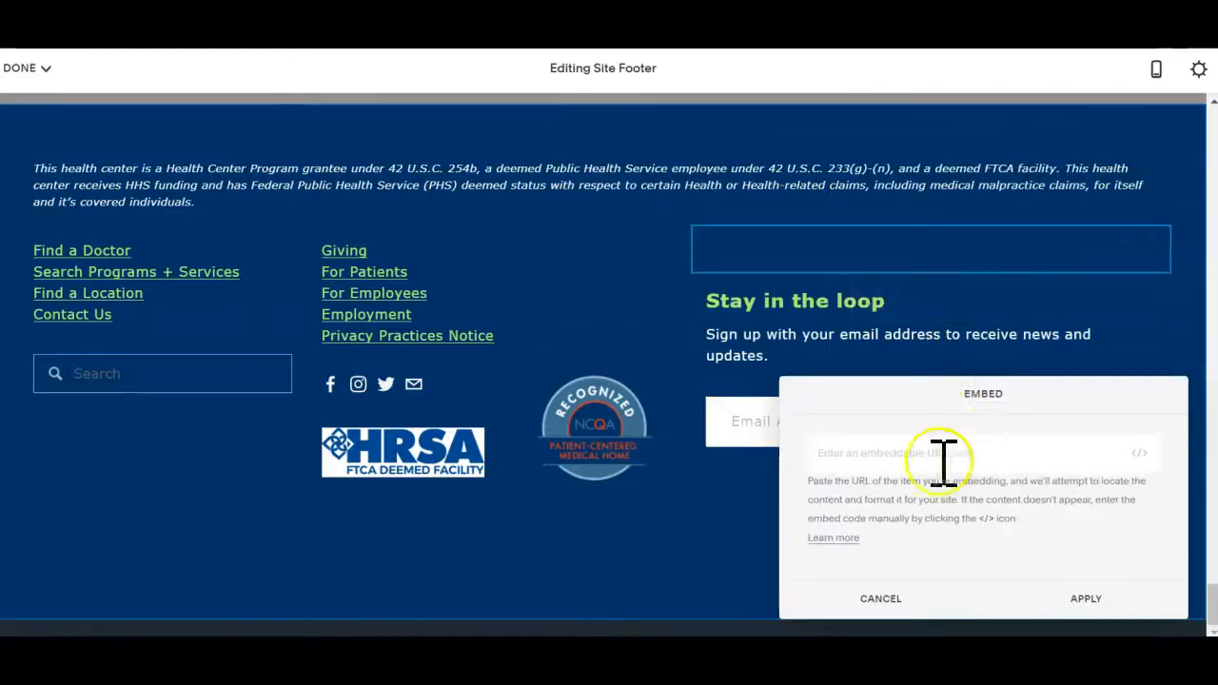
click(1138, 453)
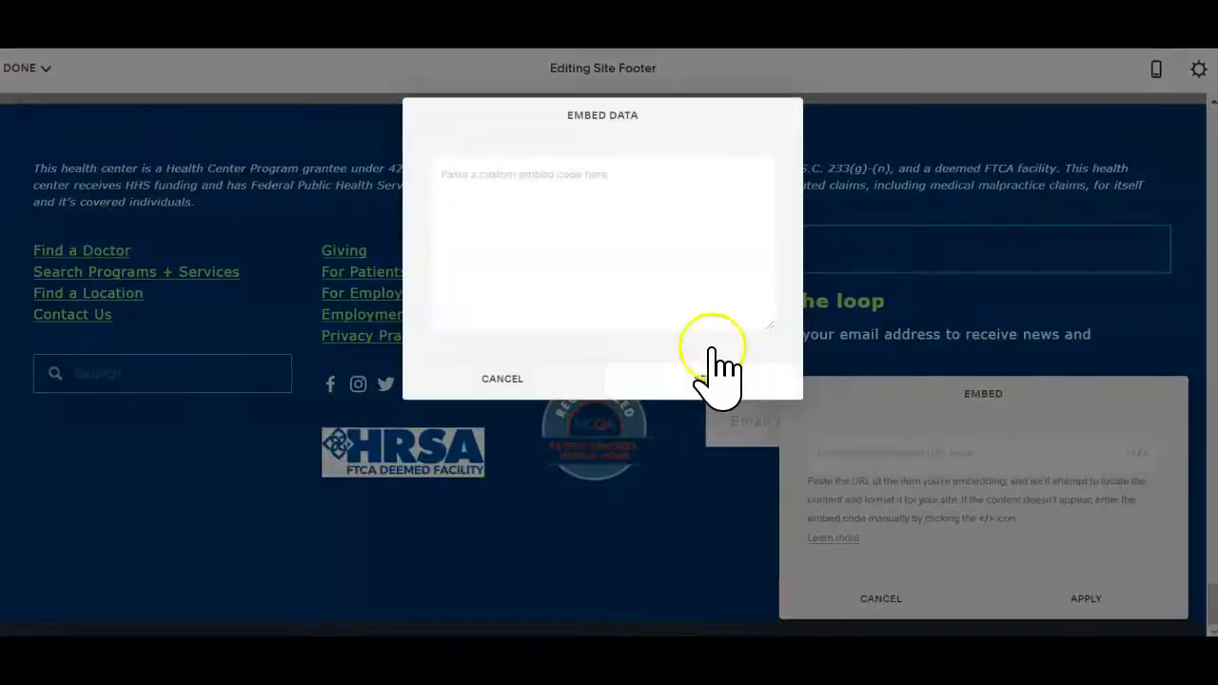
click(623, 295)
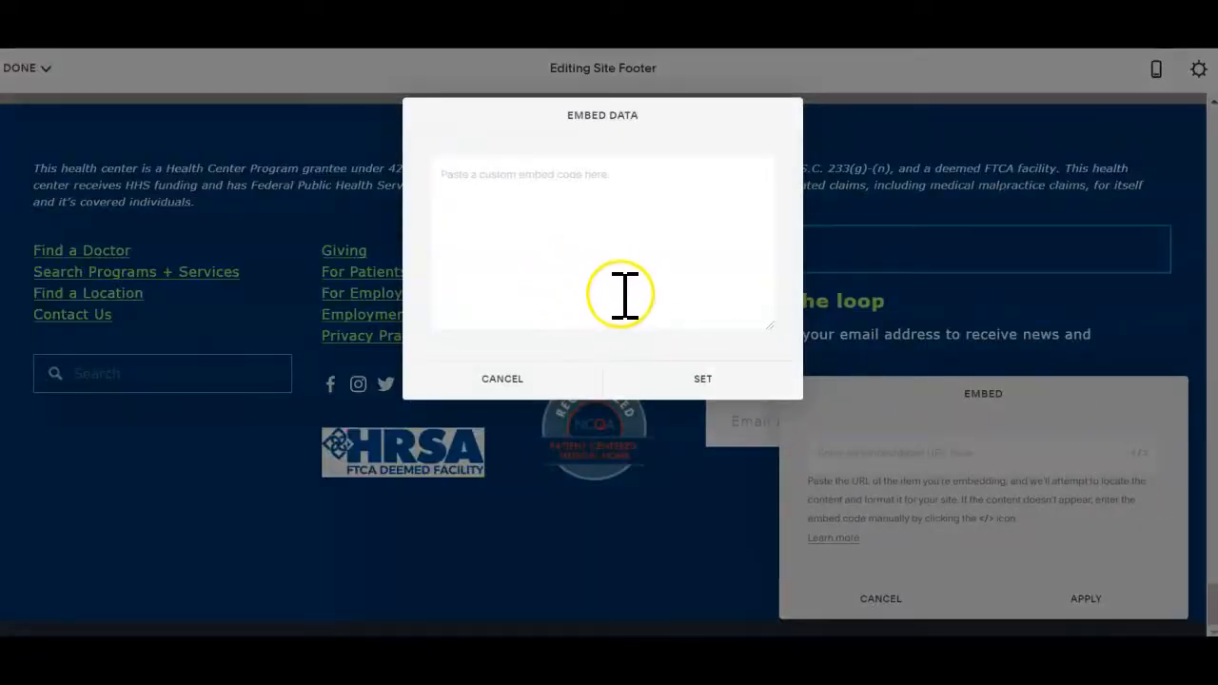
click(508, 380)
click(928, 596)
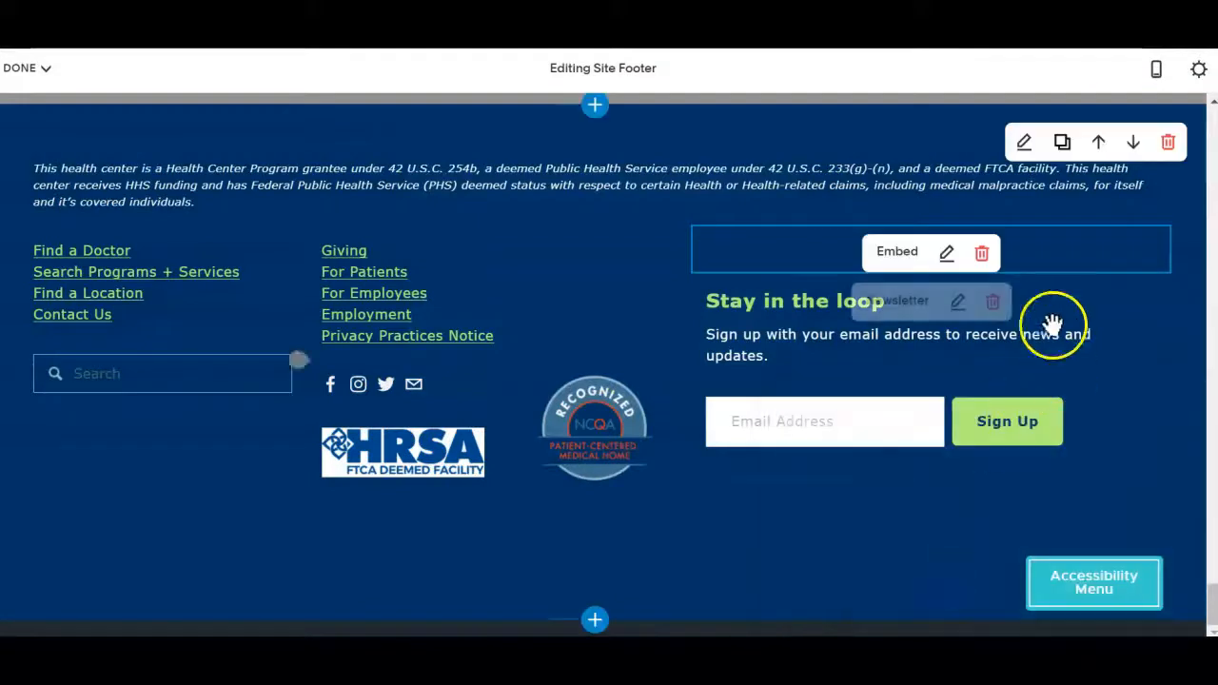
click(983, 253)
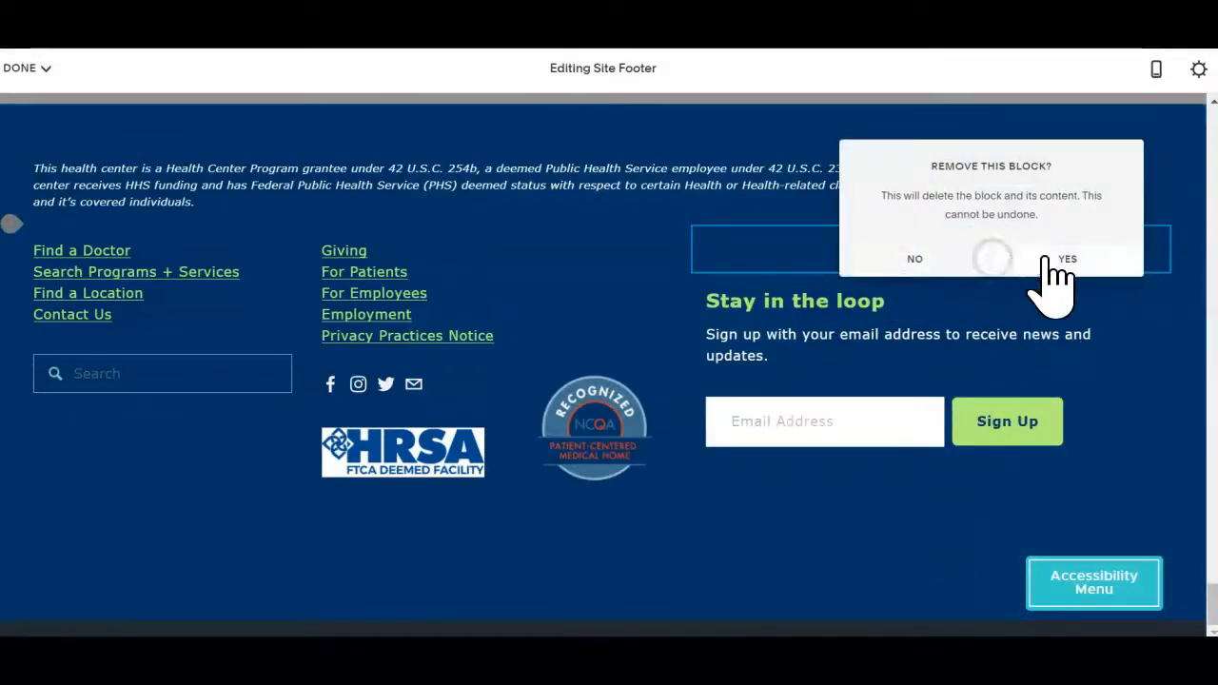
click(1047, 259)
Discard the footer changes and leave editing mode.
click(27, 67)
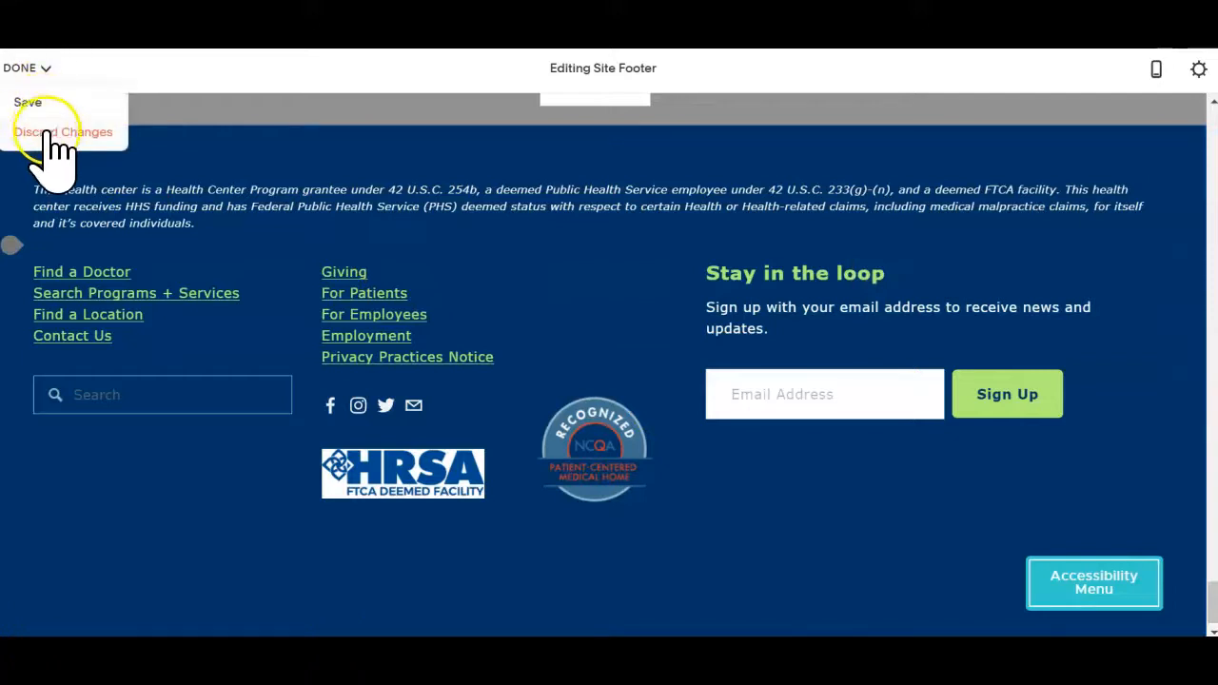
click(50, 135)
click(249, 177)
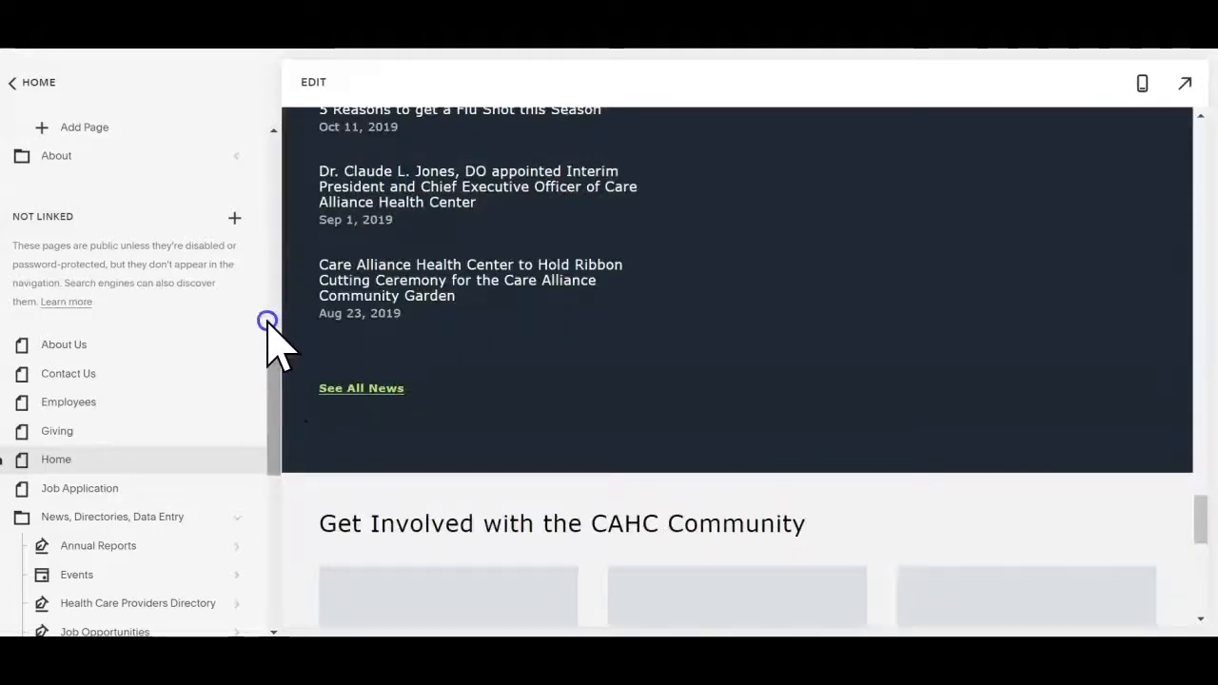
Compare the Main Navigation entries in the page list with the menu in the Home page header.
click(267, 321)
drag(270, 321, 267, 163)
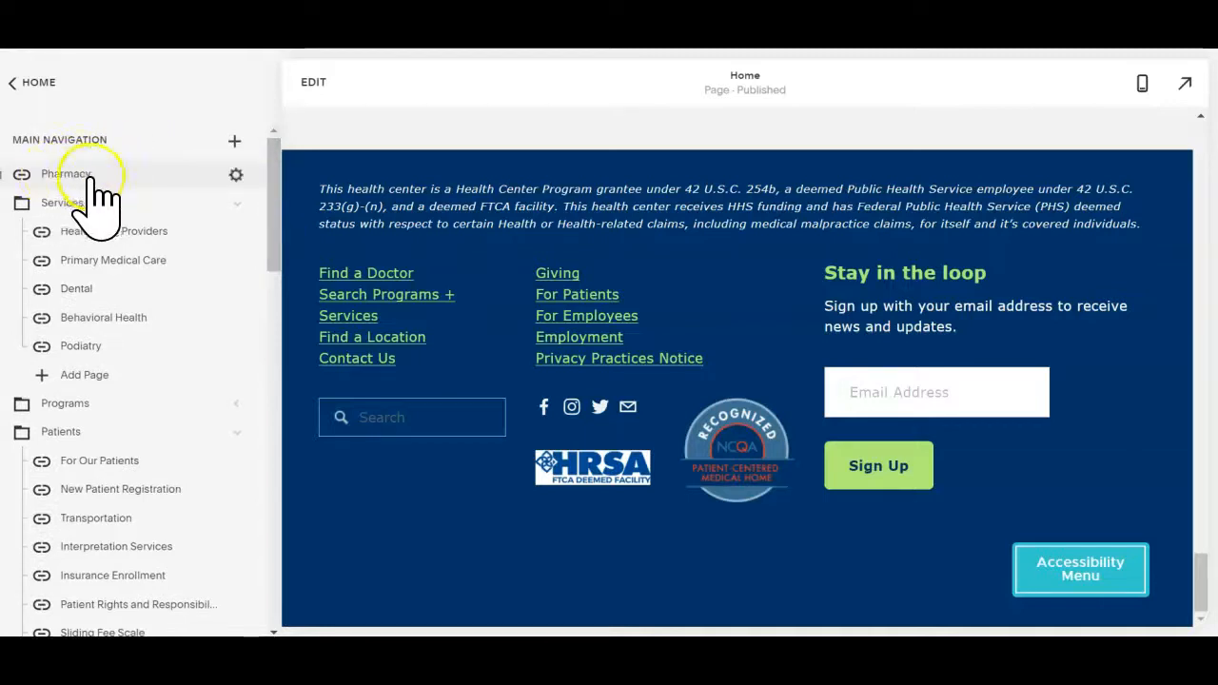
drag(1199, 578, 1180, 119)
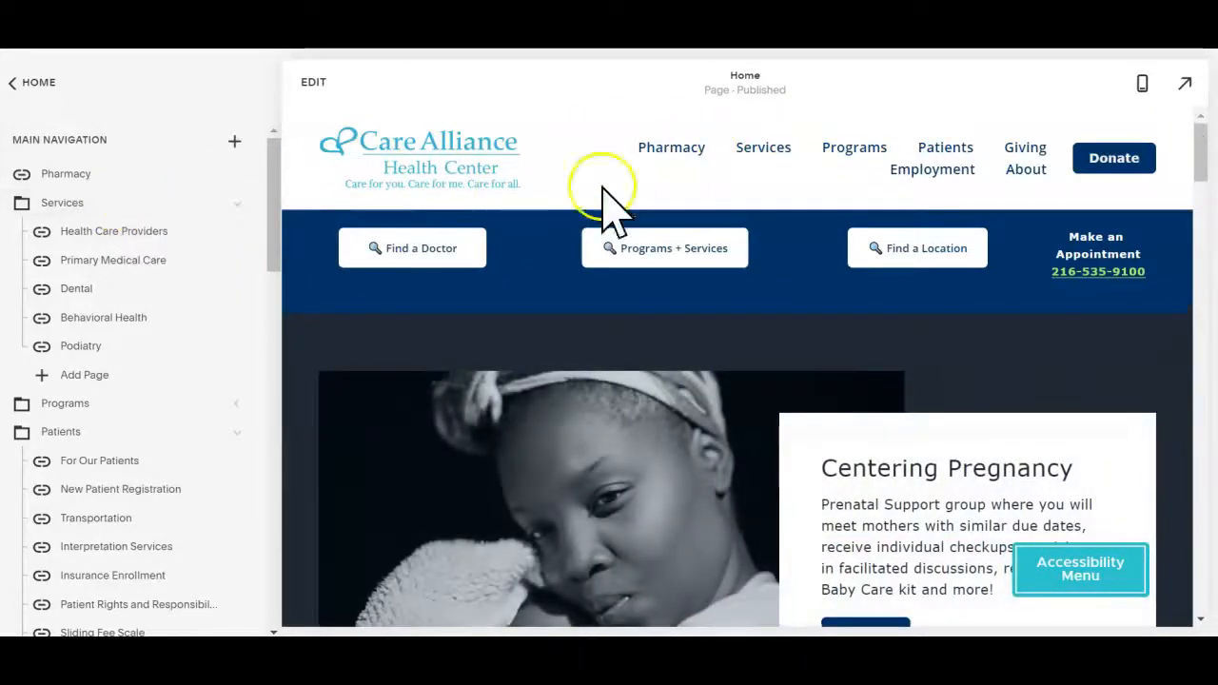
mouse_move(787, 153)
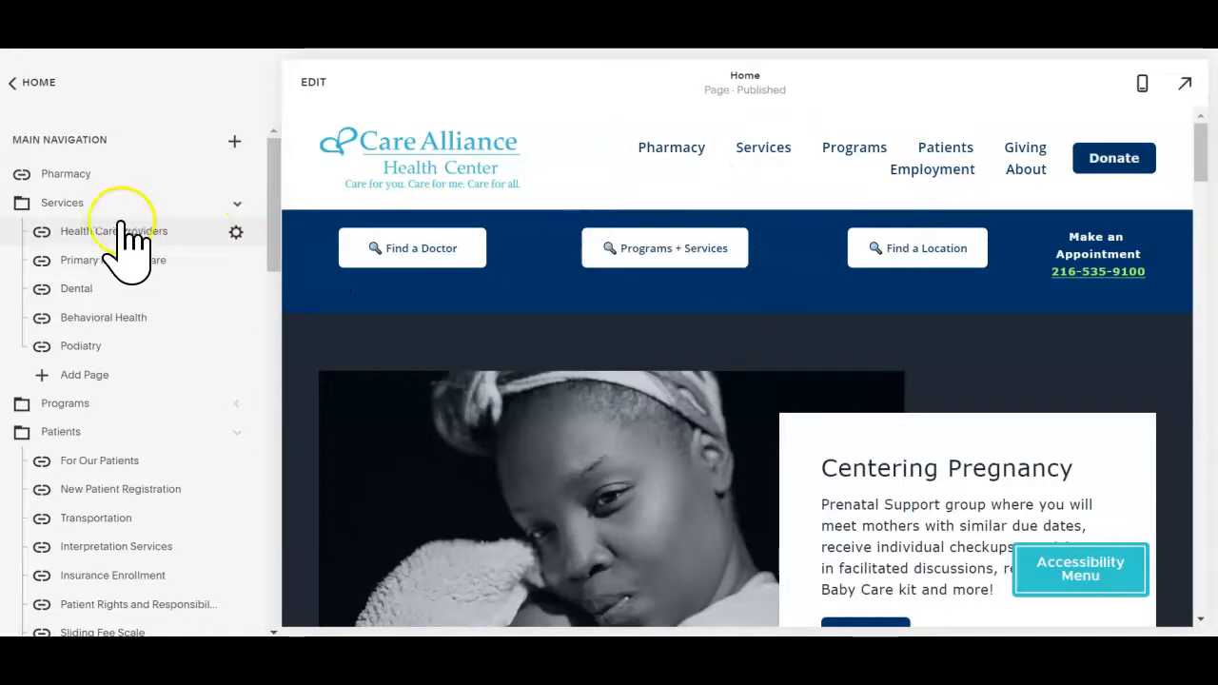
Examine which page the Health Care Providers link under Services points to, and close its link settings without saving.
click(236, 232)
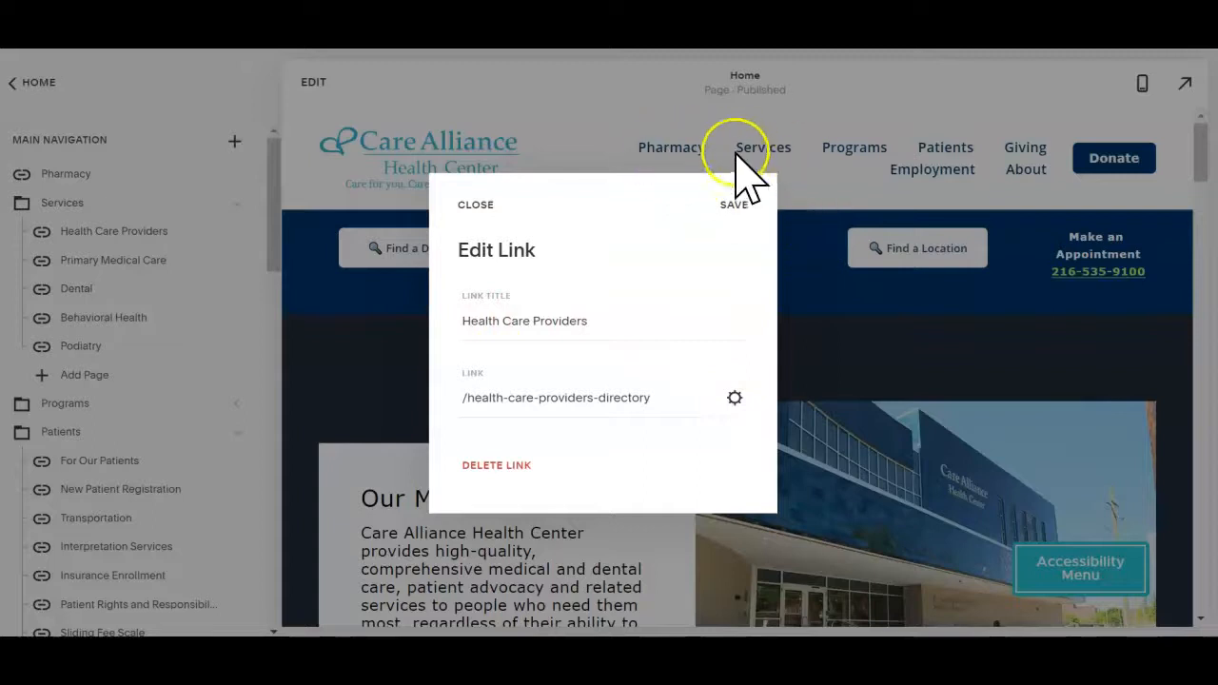
click(734, 398)
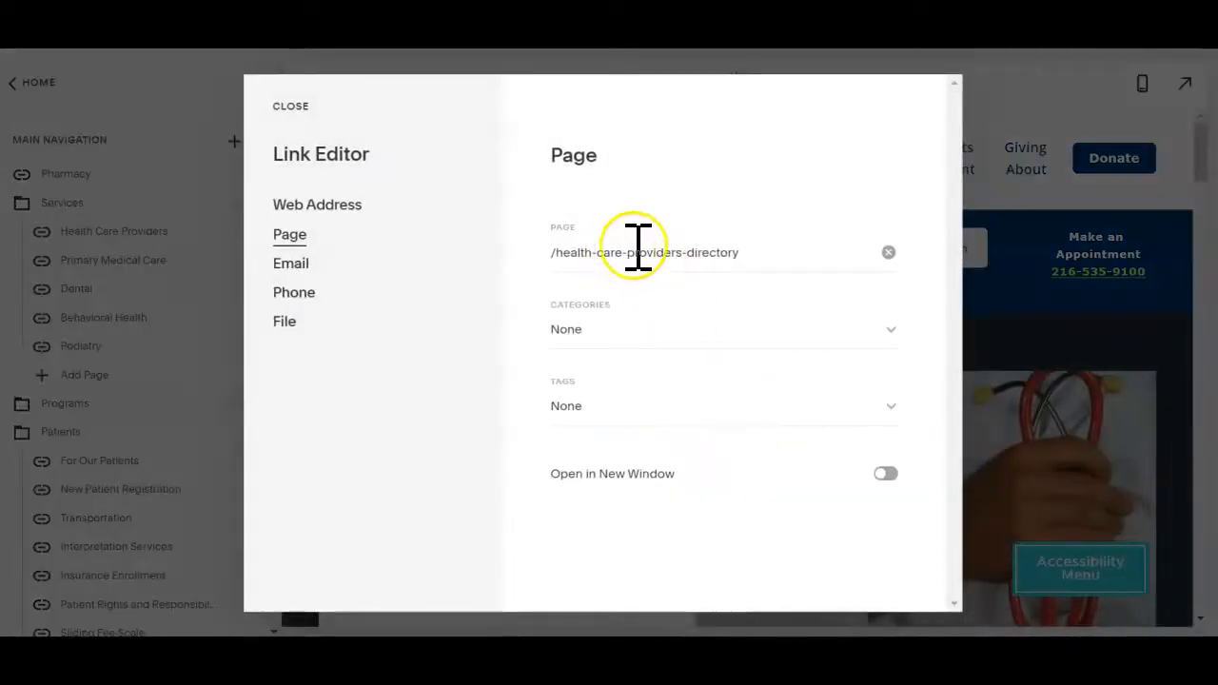
click(632, 252)
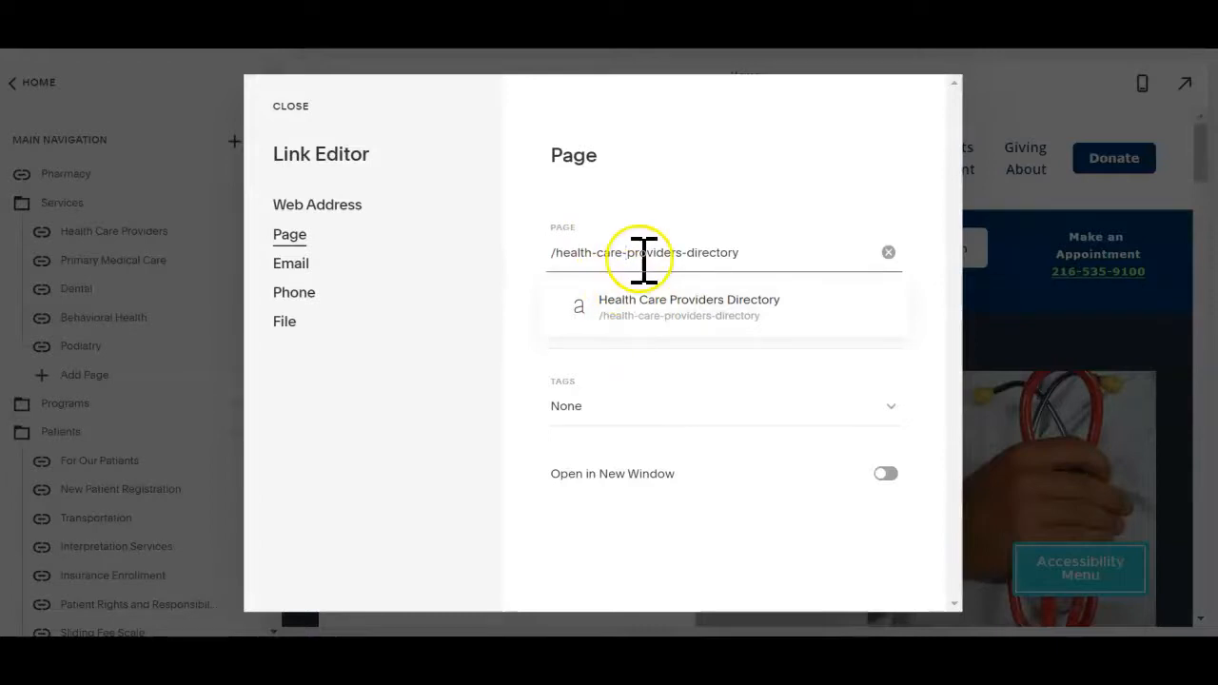
click(362, 348)
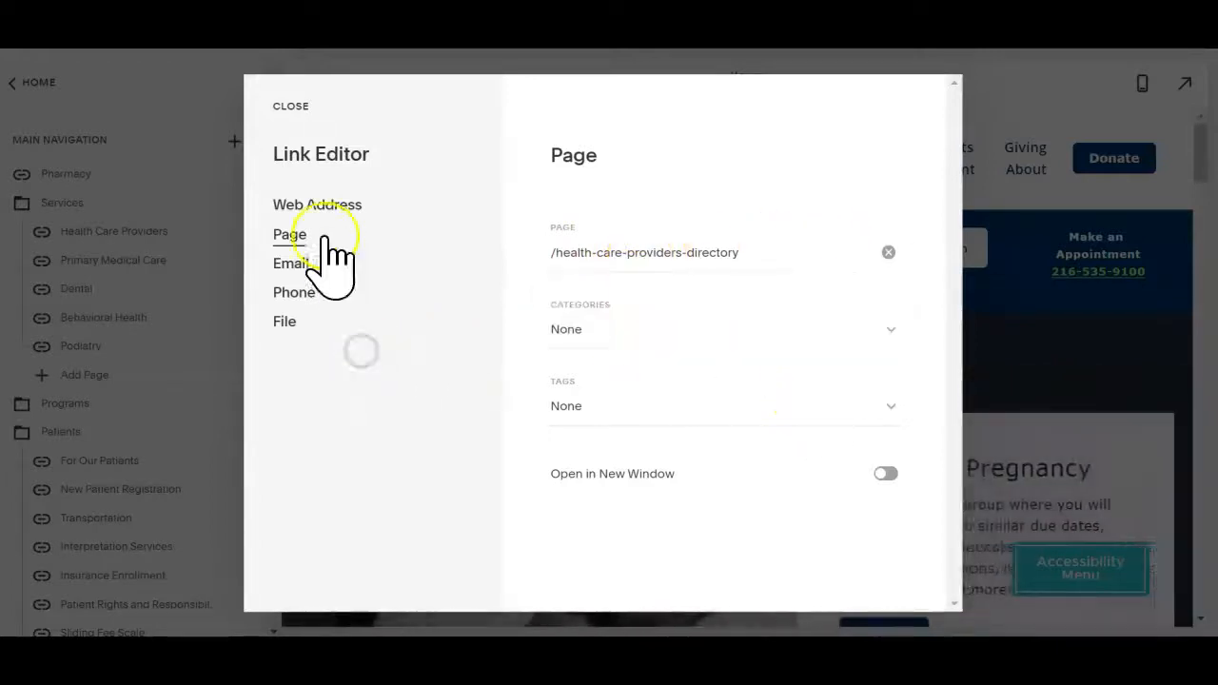
click(291, 107)
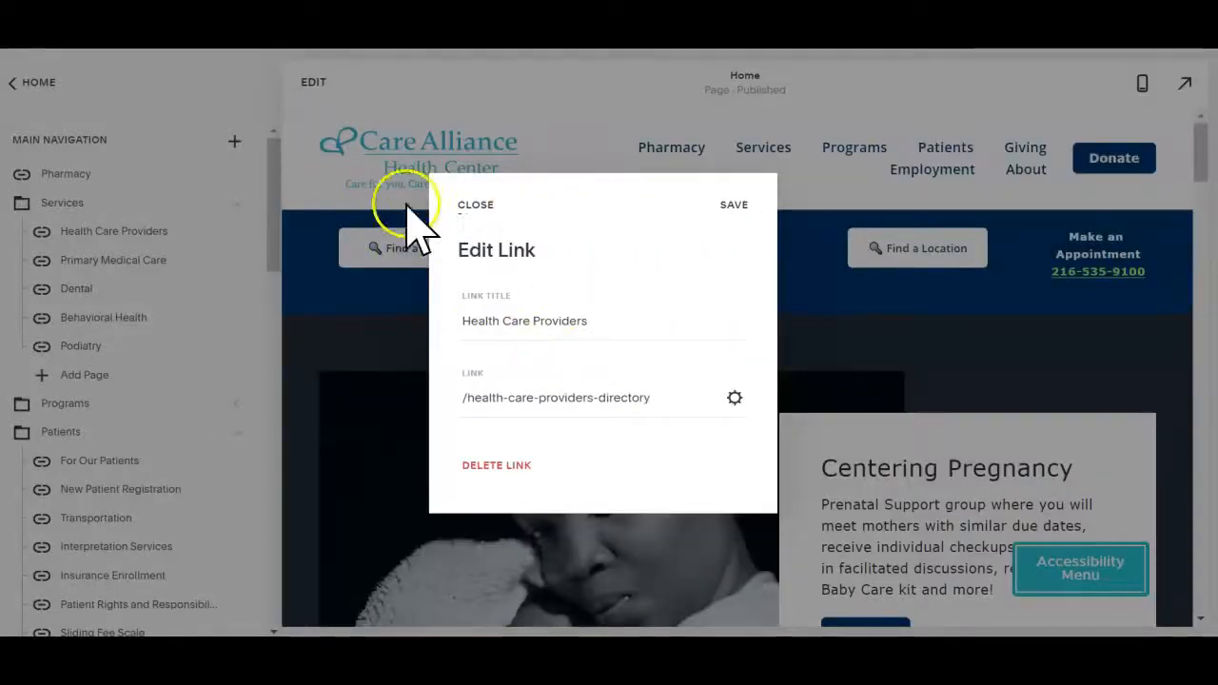
click(475, 207)
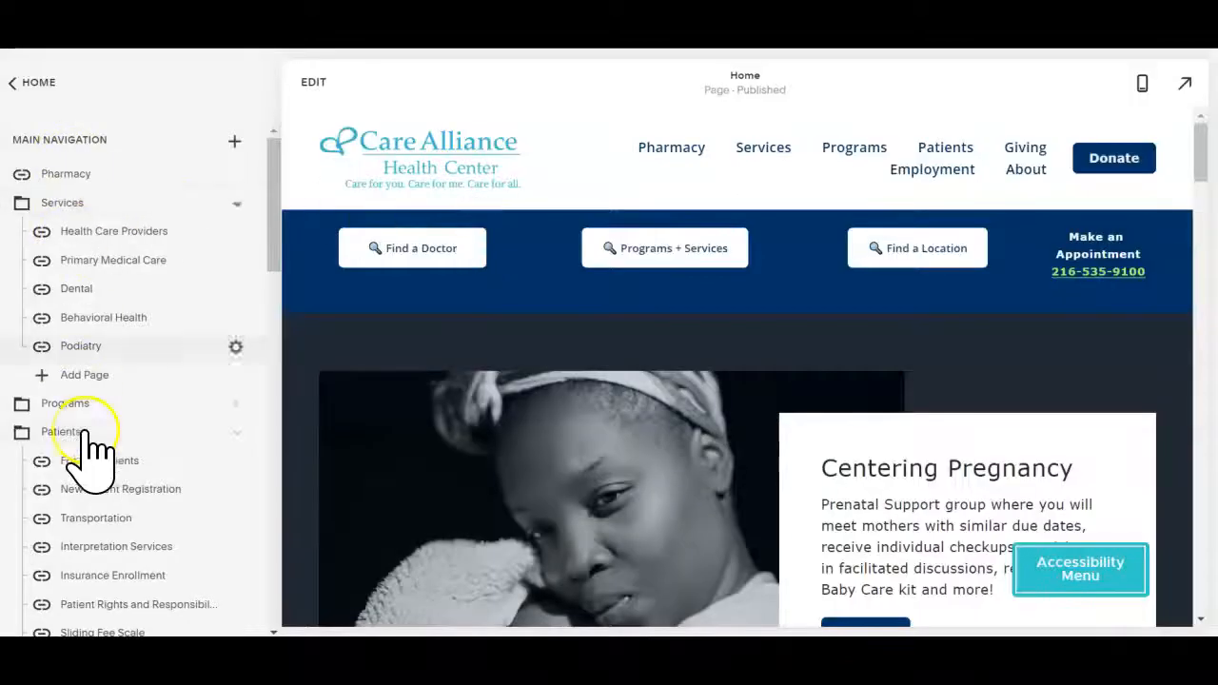
Look over the Not Linked pages, including the News, Directories, Data Entry and Patient Pages folders, and the Home page's News + Events section.
drag(274, 204, 303, 442)
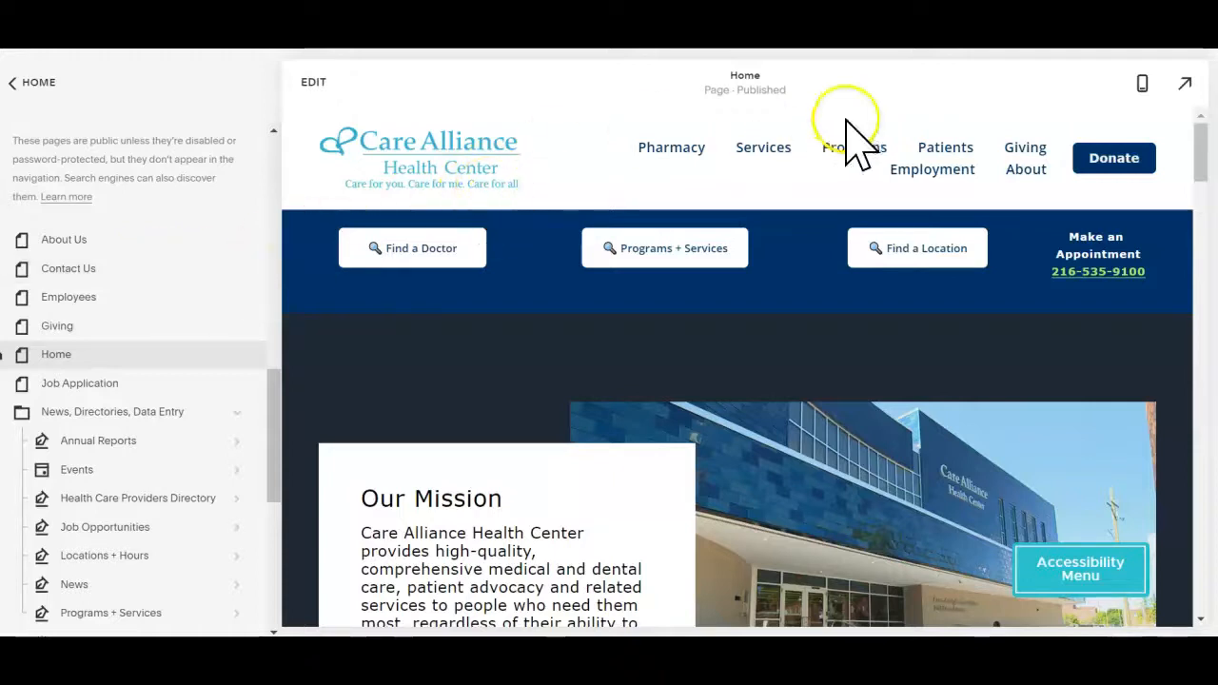
mouse_move(887, 150)
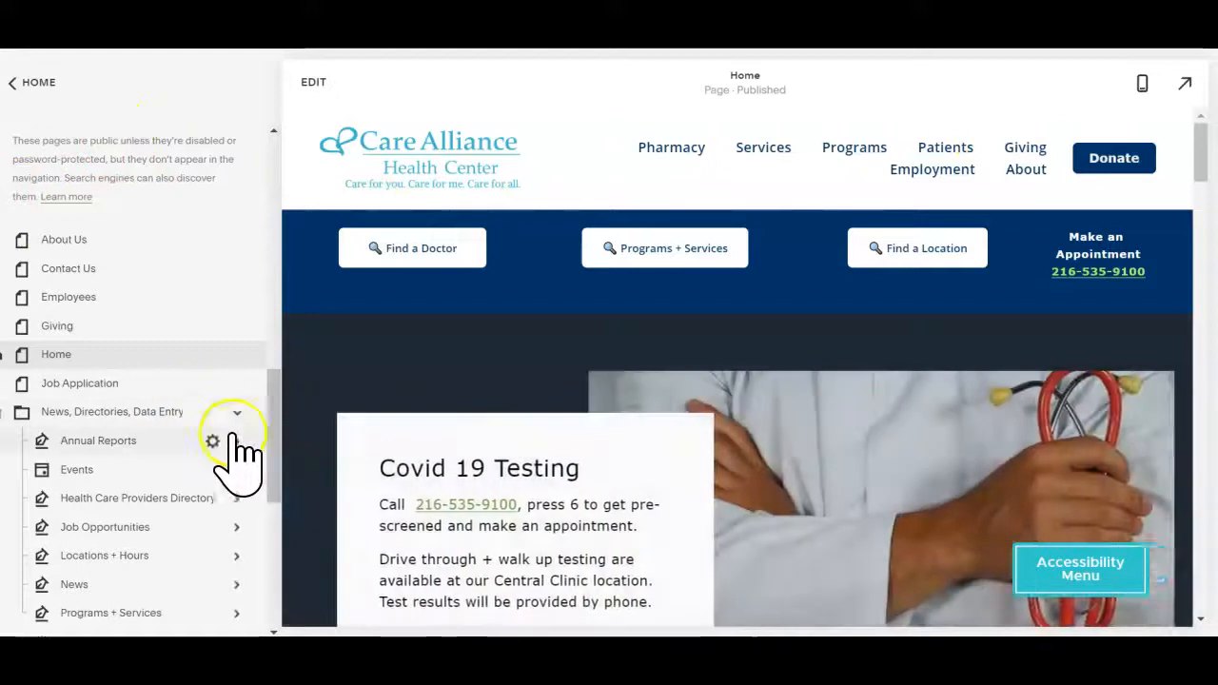
mouse_move(279, 428)
mouse_down()
mouse_move(282, 385)
mouse_move(299, 419)
mouse_up()
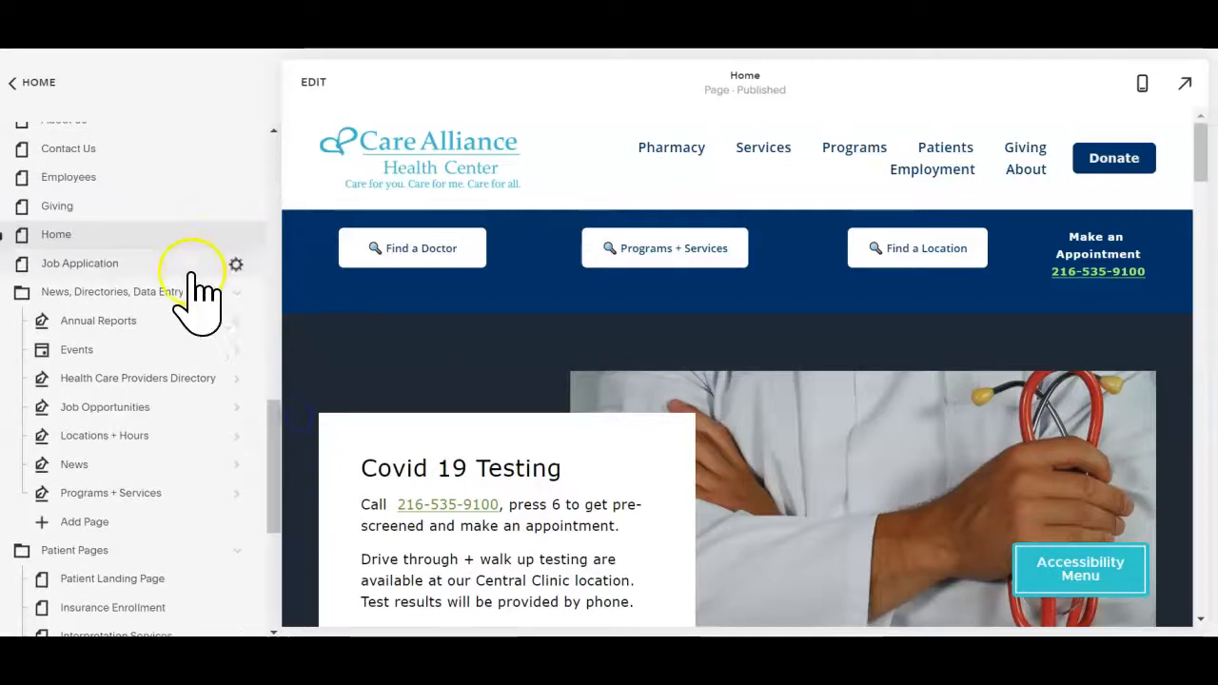
drag(291, 462, 277, 521)
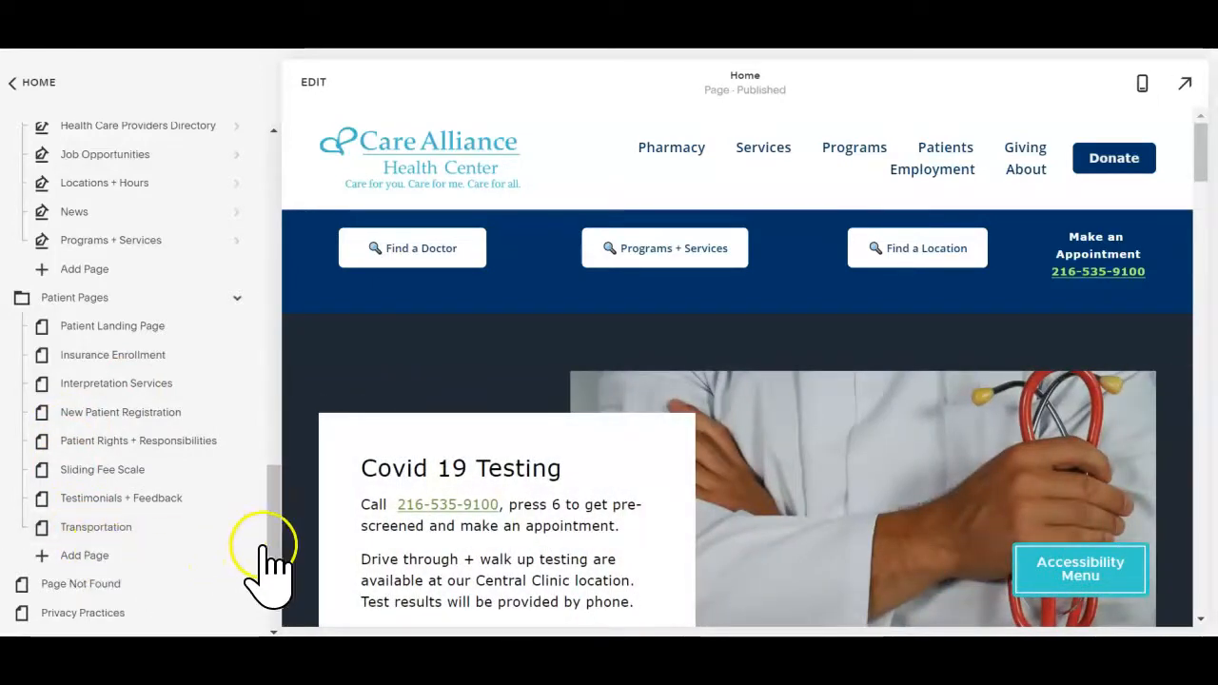
drag(270, 545, 253, 498)
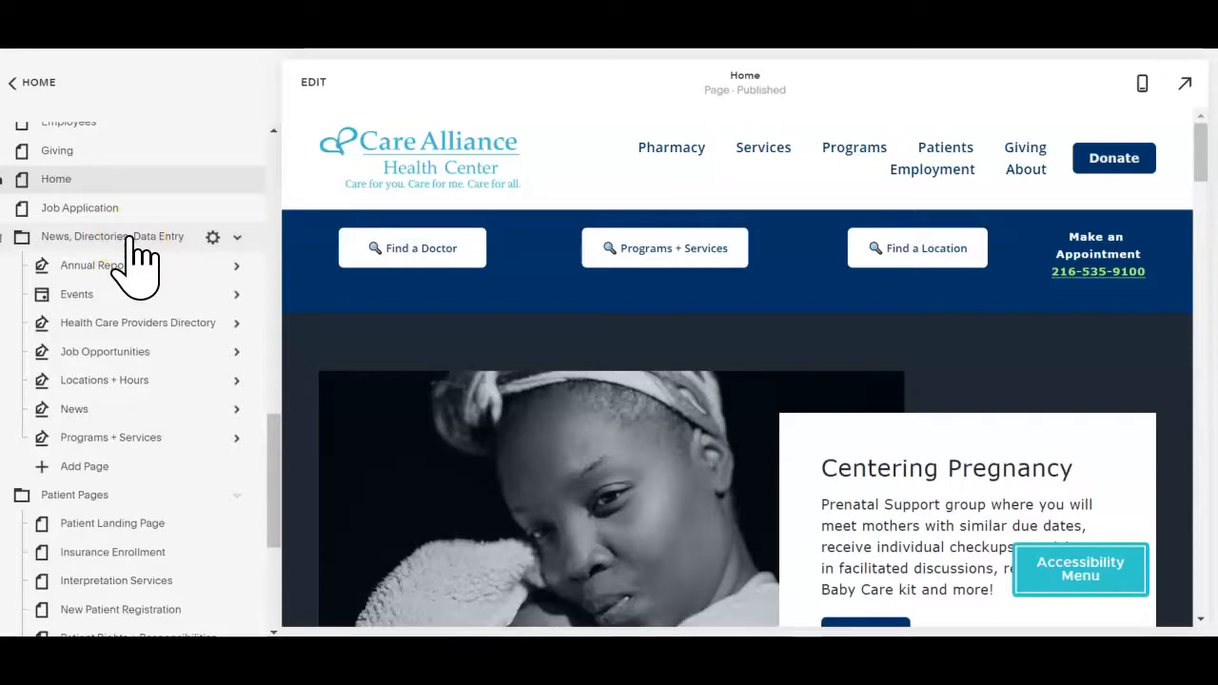
click(105, 264)
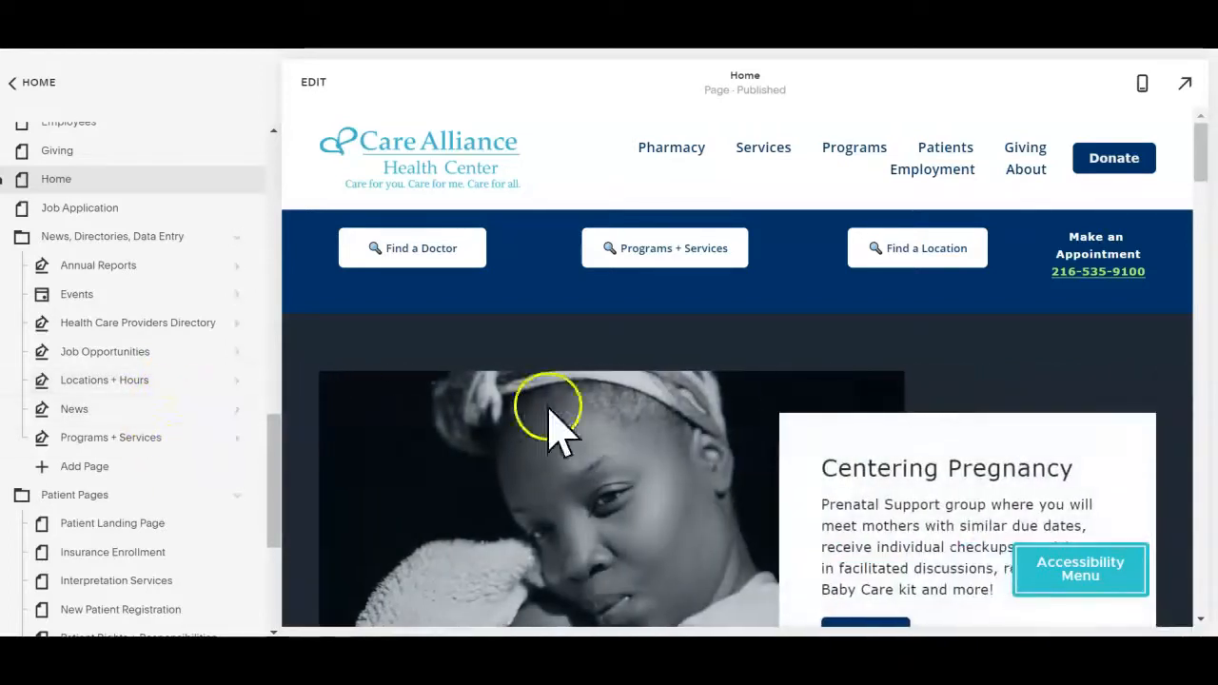
drag(1209, 164, 1205, 481)
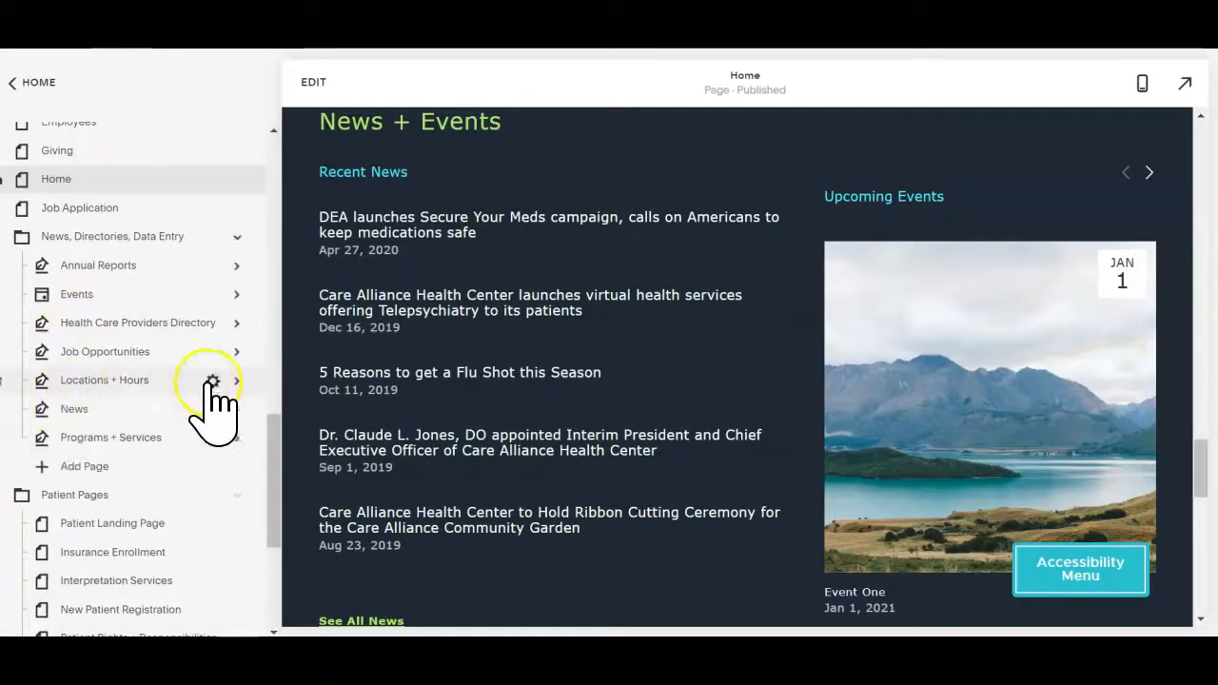
Open the About Us page from the Not Linked pages and view its image tiles.
drag(272, 462, 259, 397)
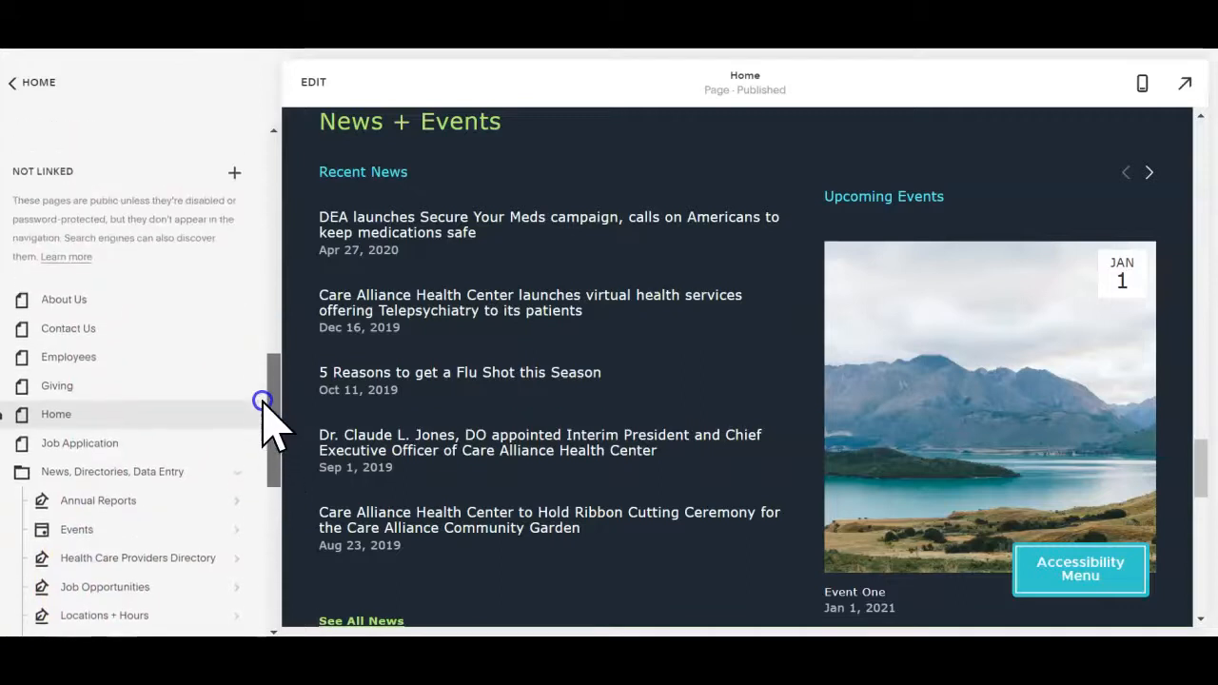
click(135, 316)
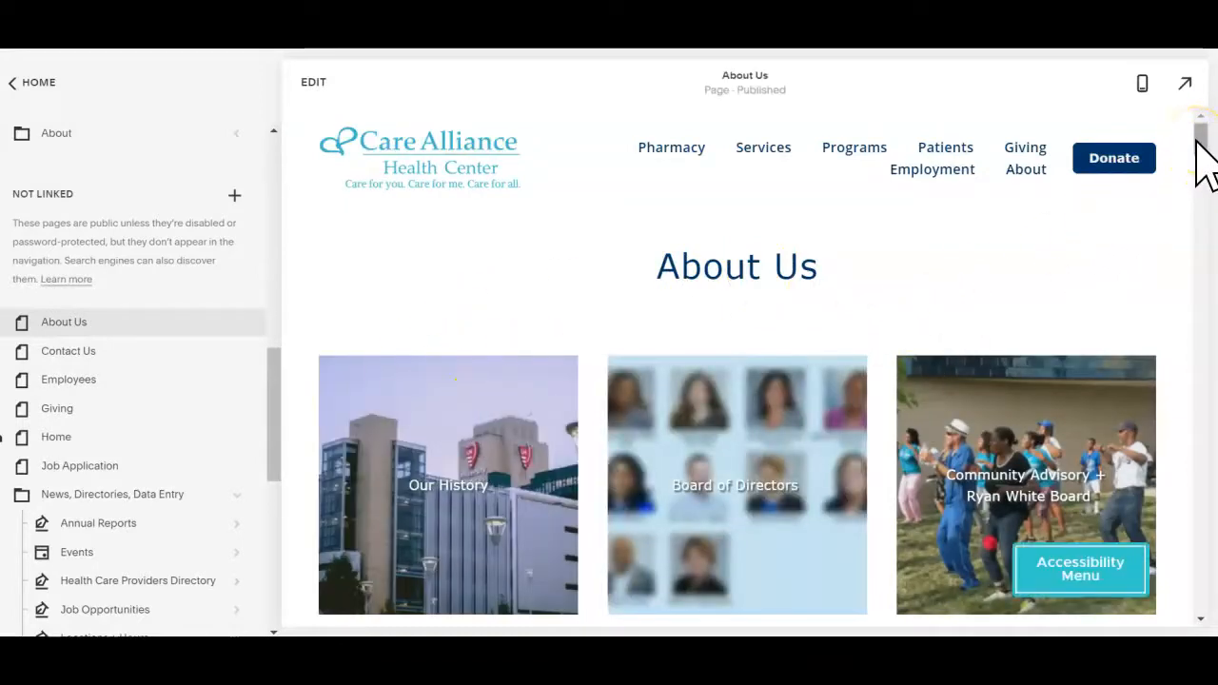
mouse_move(1203, 142)
mouse_down()
mouse_move(1208, 166)
mouse_move(1208, 149)
mouse_up()
Start editing the page, examine the Our History image's design settings and clickthrough URL, and close them without saving.
click(307, 84)
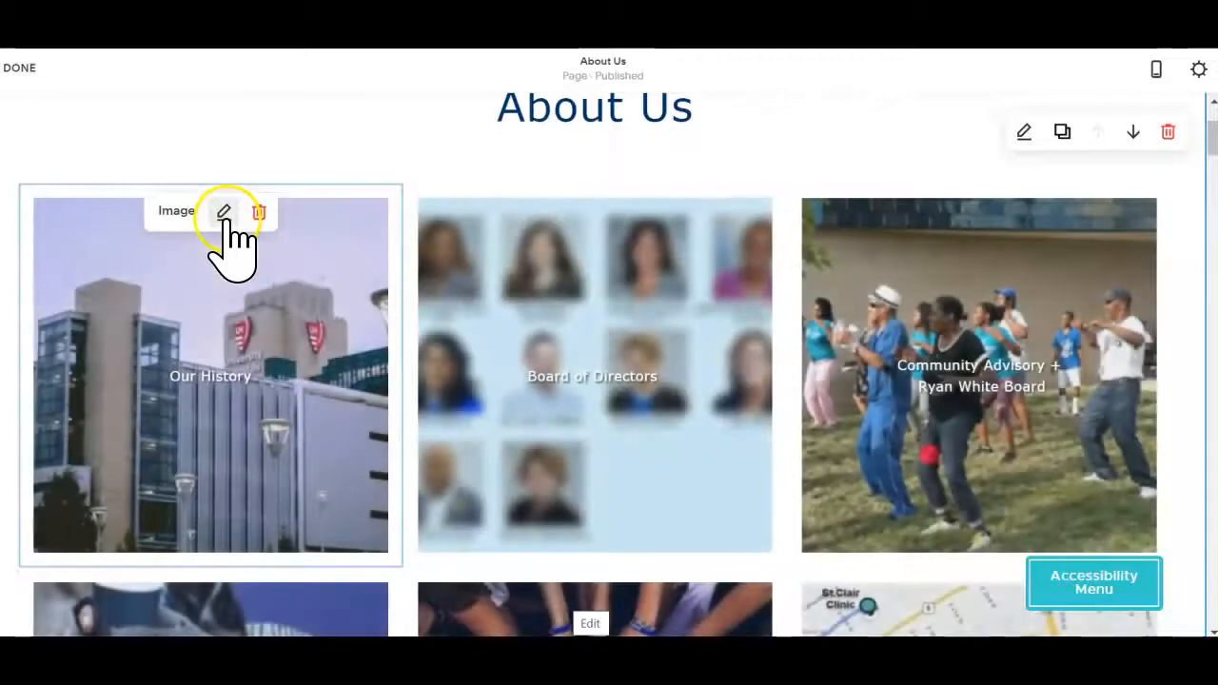
click(223, 211)
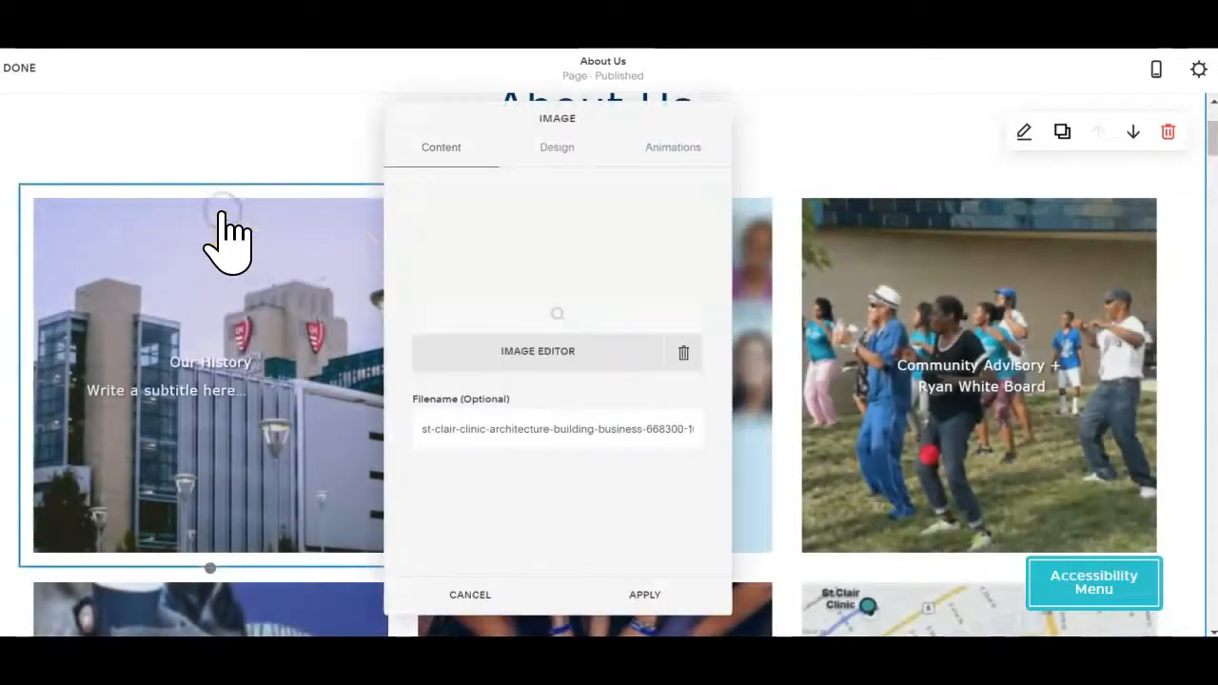
click(559, 145)
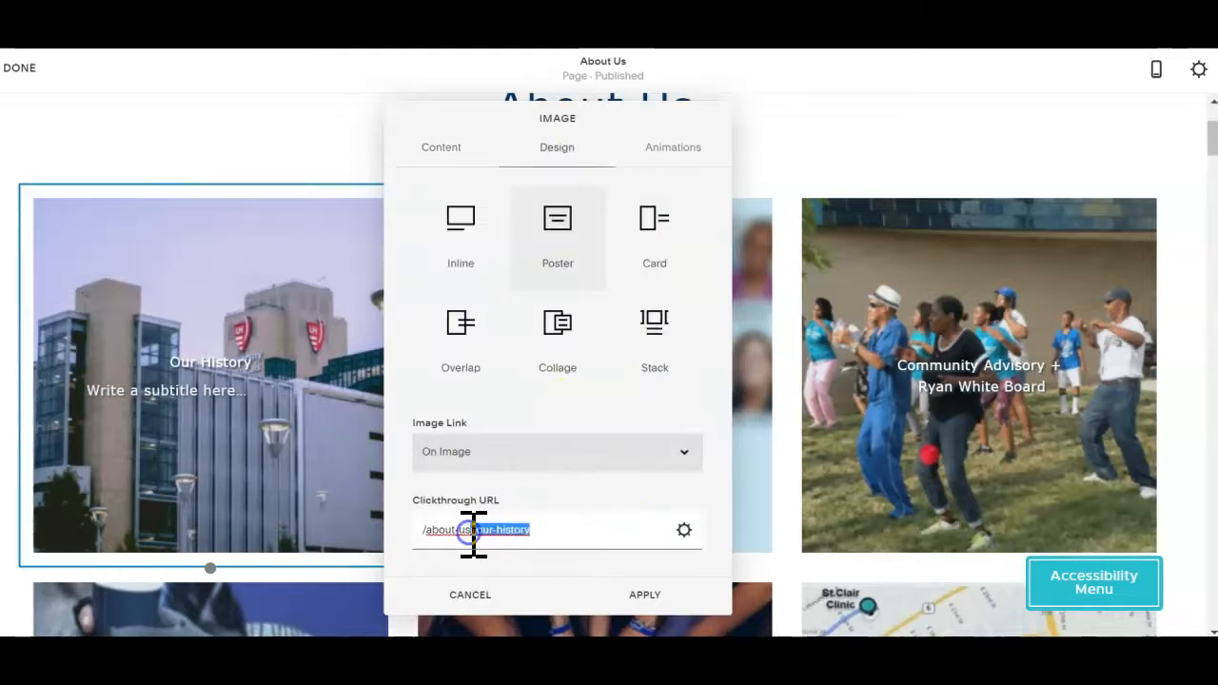
click(470, 597)
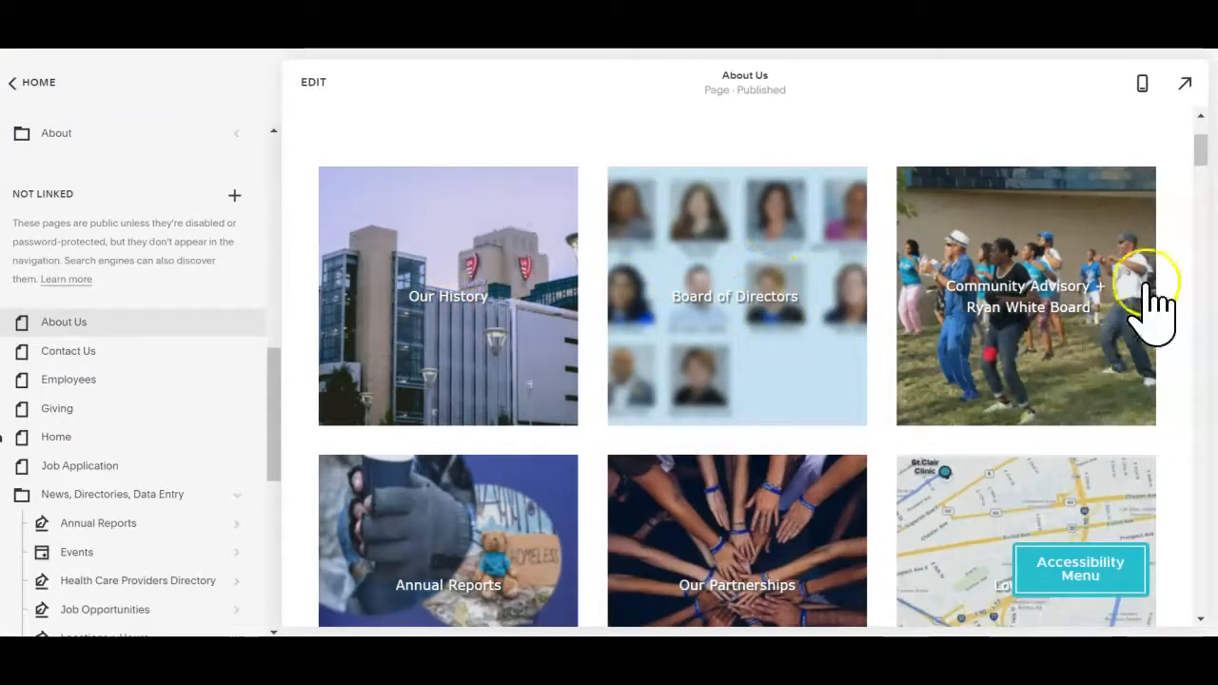
Look over the Executive Team section, examine the image block of the Vice President, Finance in editing mode, and close it without saving.
drag(1192, 148, 1203, 377)
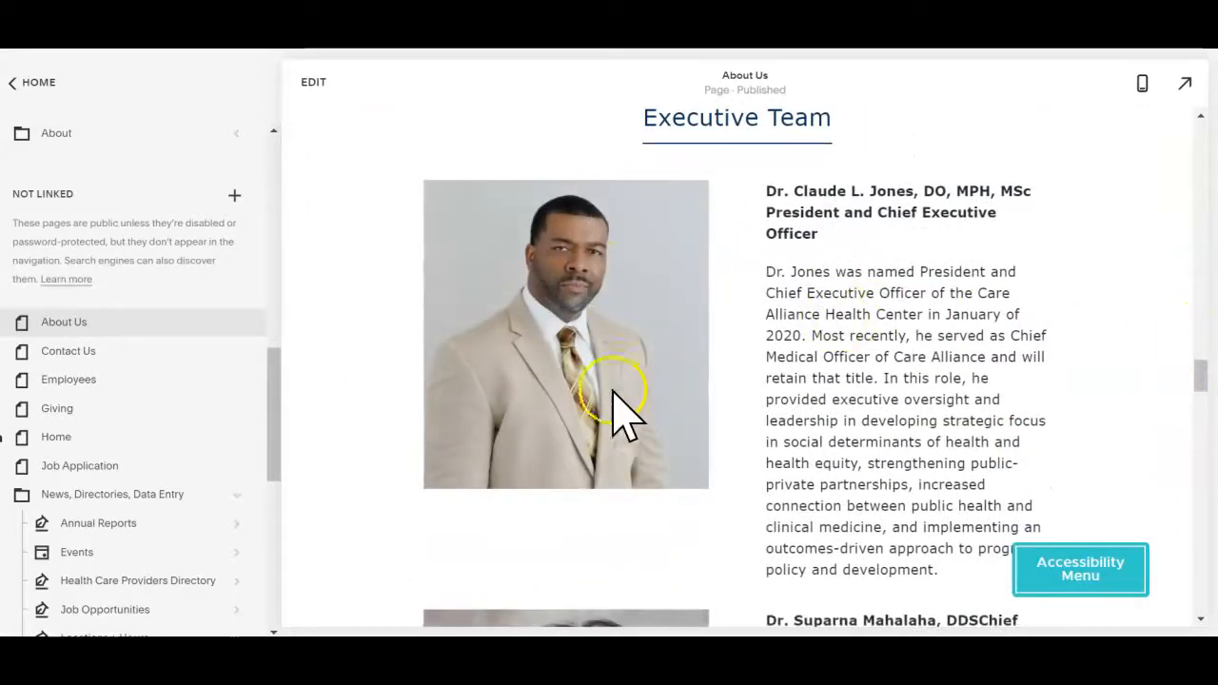
drag(1202, 374, 1213, 427)
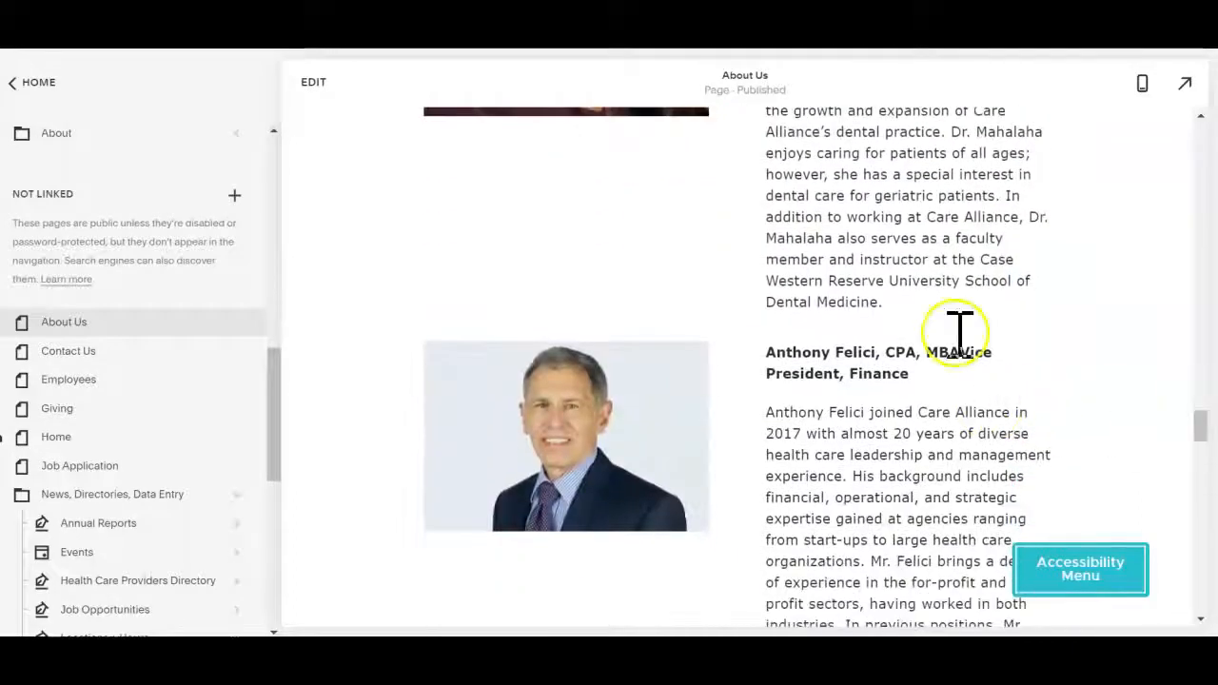
click(324, 80)
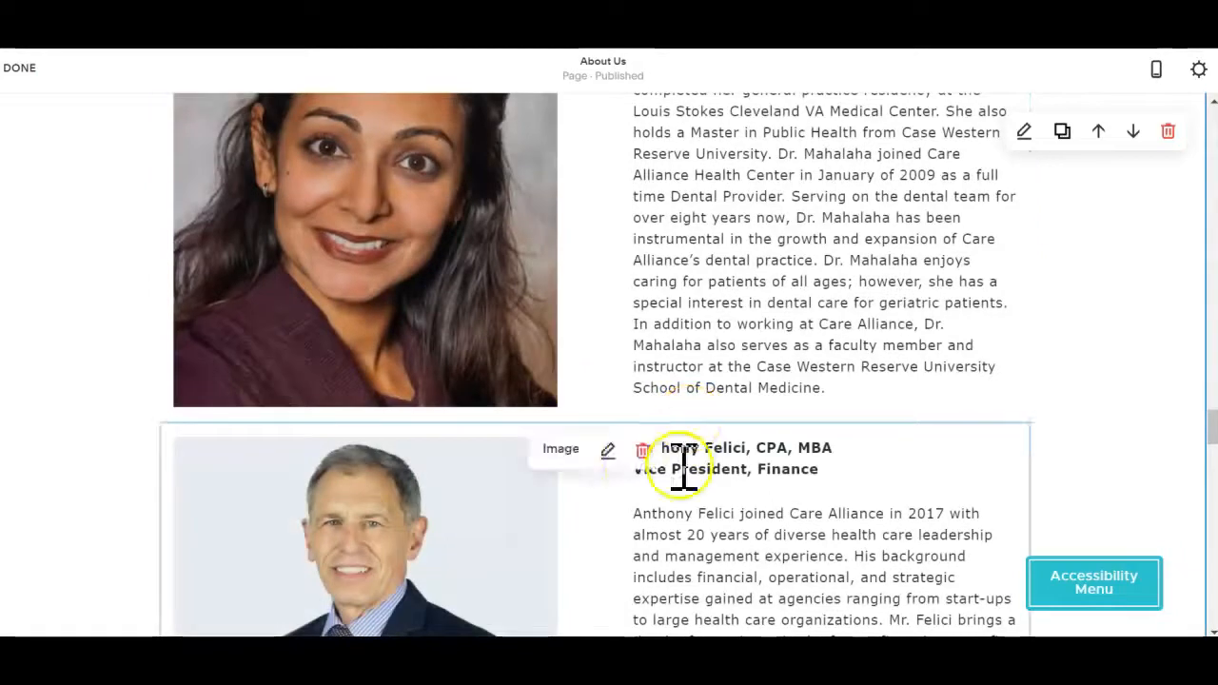
click(608, 451)
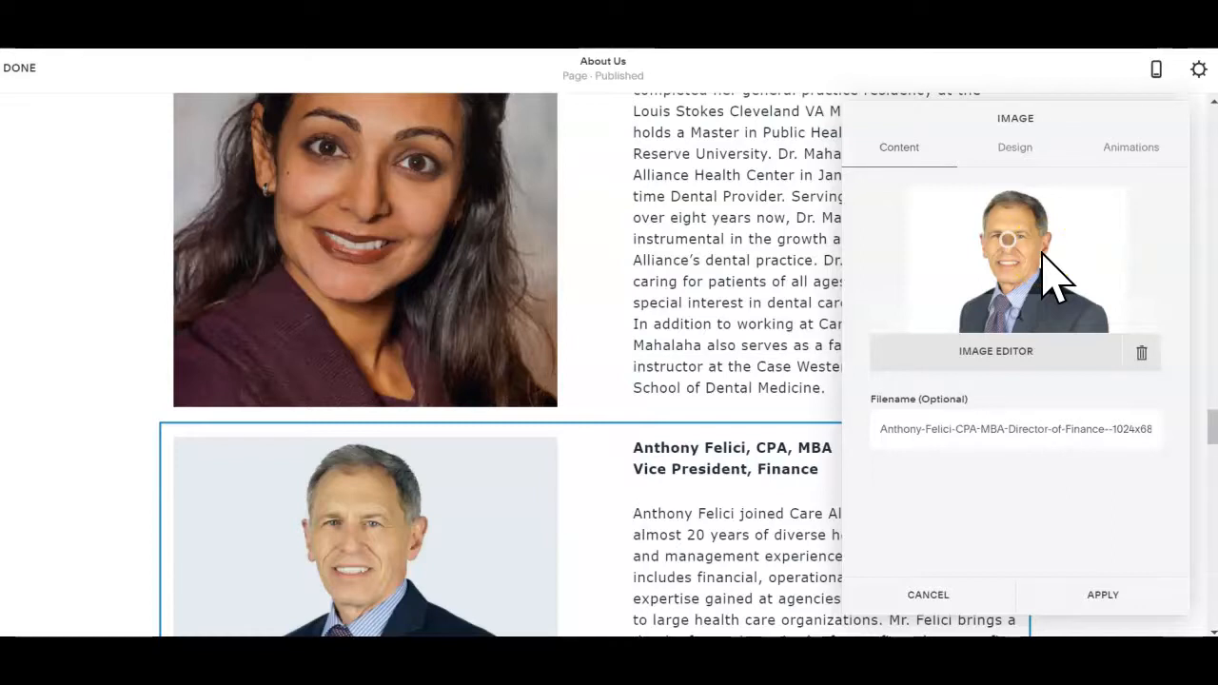
click(938, 595)
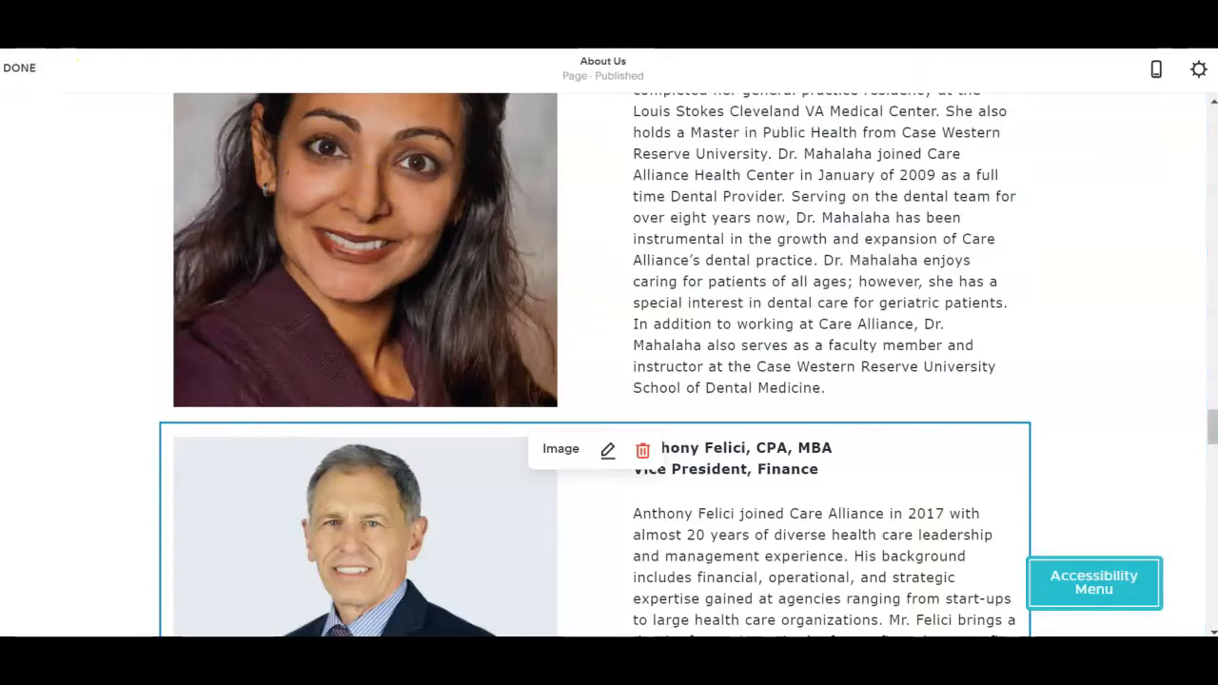
Examine which page feeds the summary block in the Annual Reports section, and close its settings without saving.
drag(1213, 438, 1214, 529)
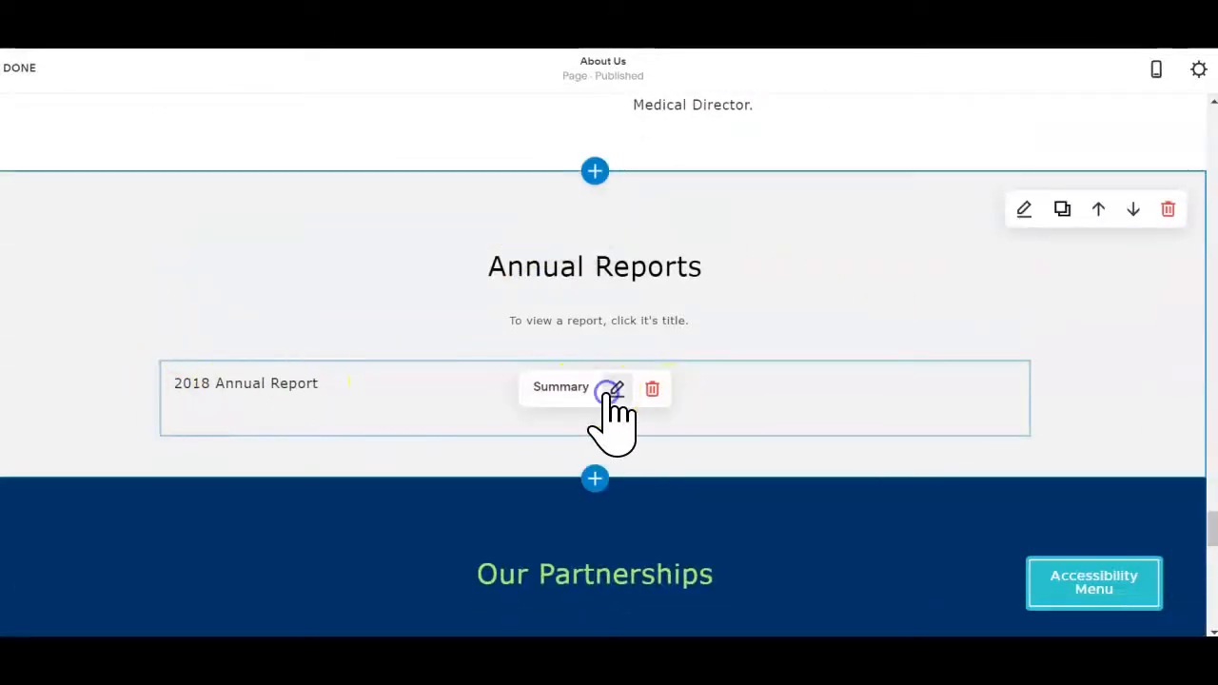
click(609, 392)
drag(1188, 328, 1189, 448)
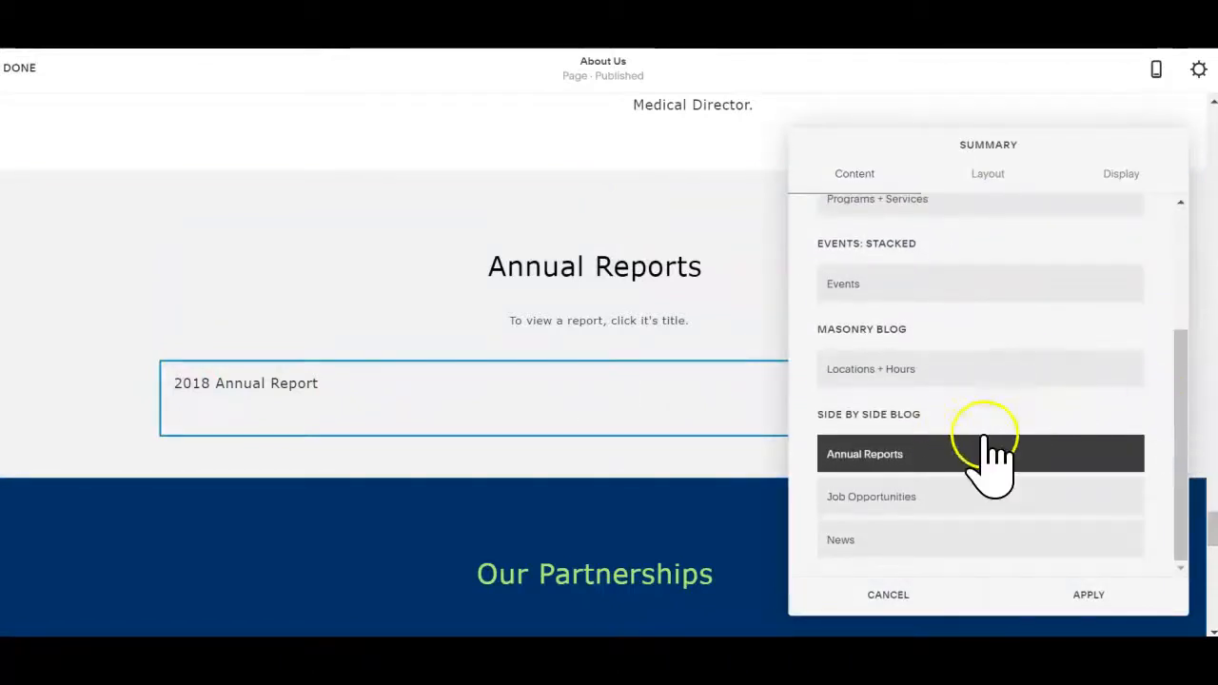
click(904, 598)
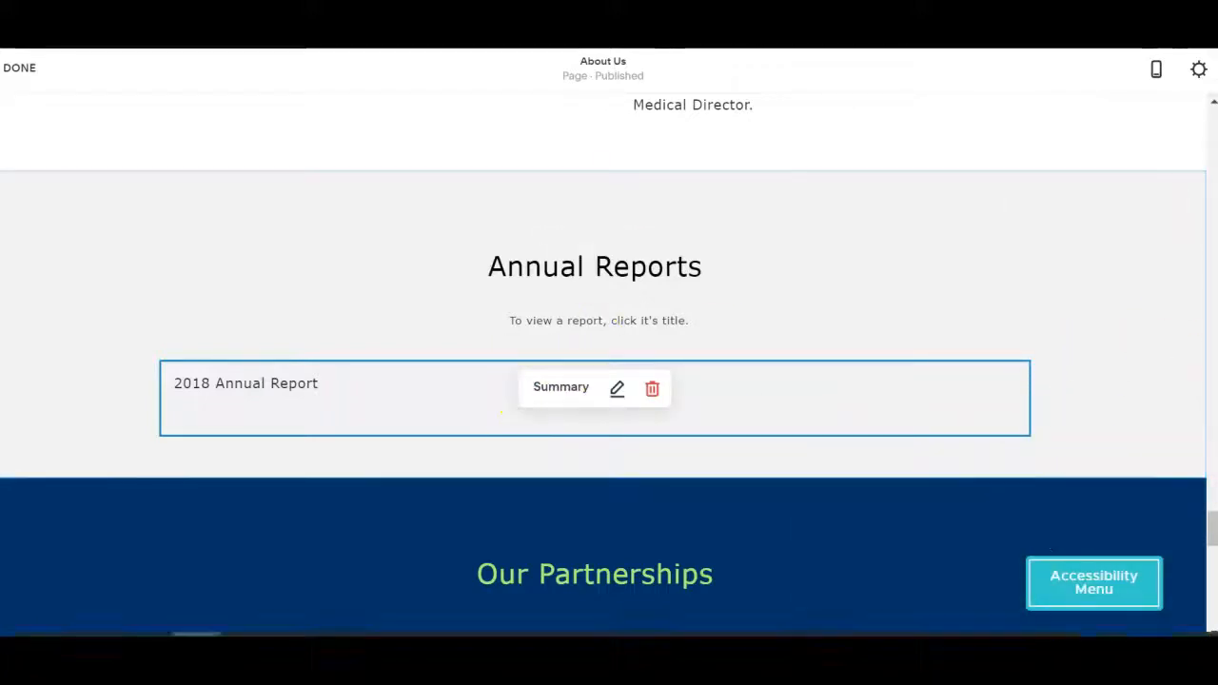
Look over Our Partnerships and the footer, and check the source page of the Our Locations summary block without saving.
drag(1213, 533, 1214, 562)
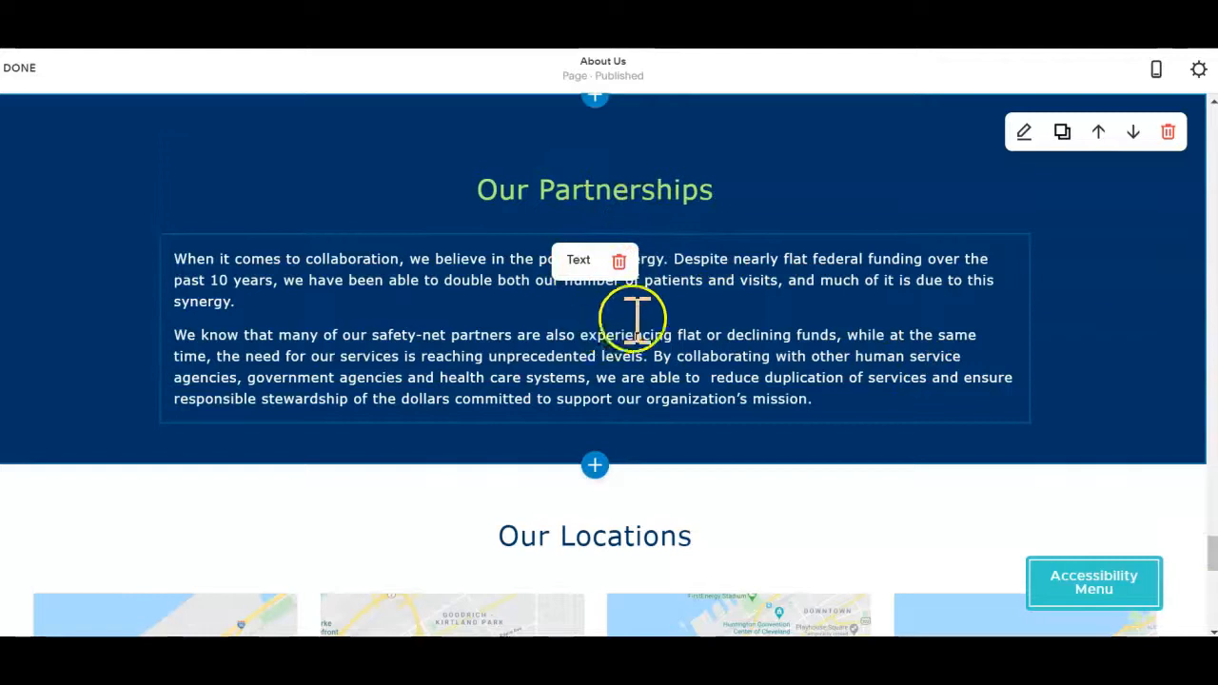
drag(1213, 558, 1212, 576)
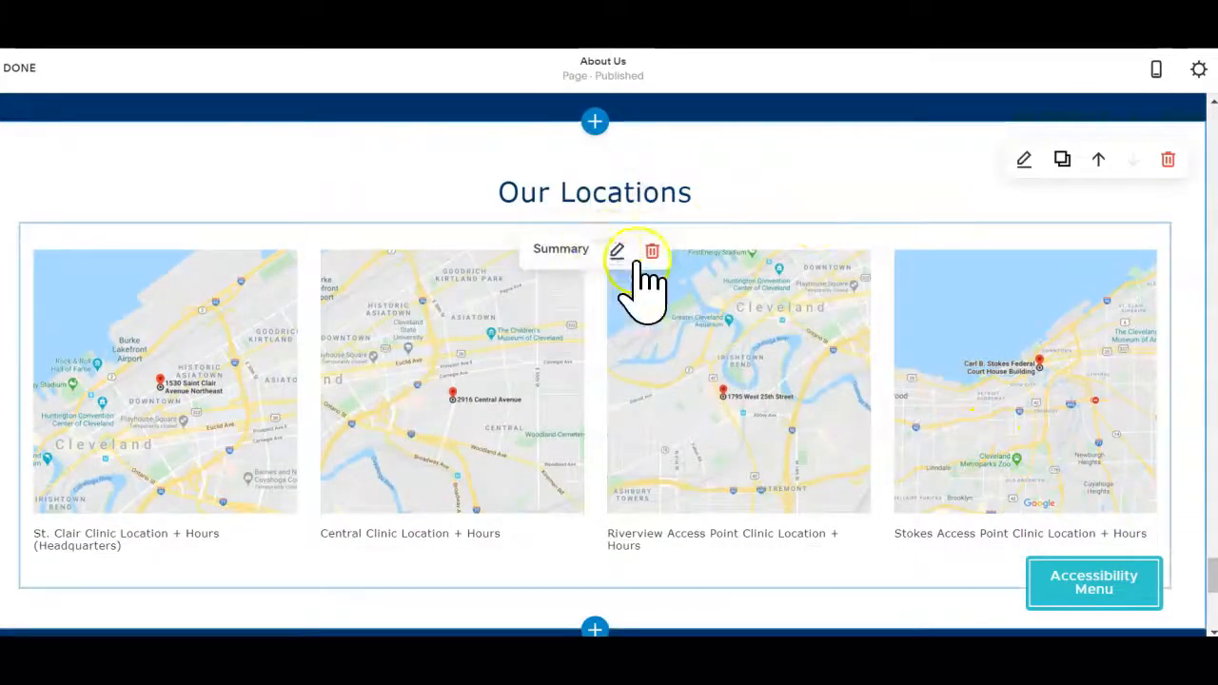
click(612, 250)
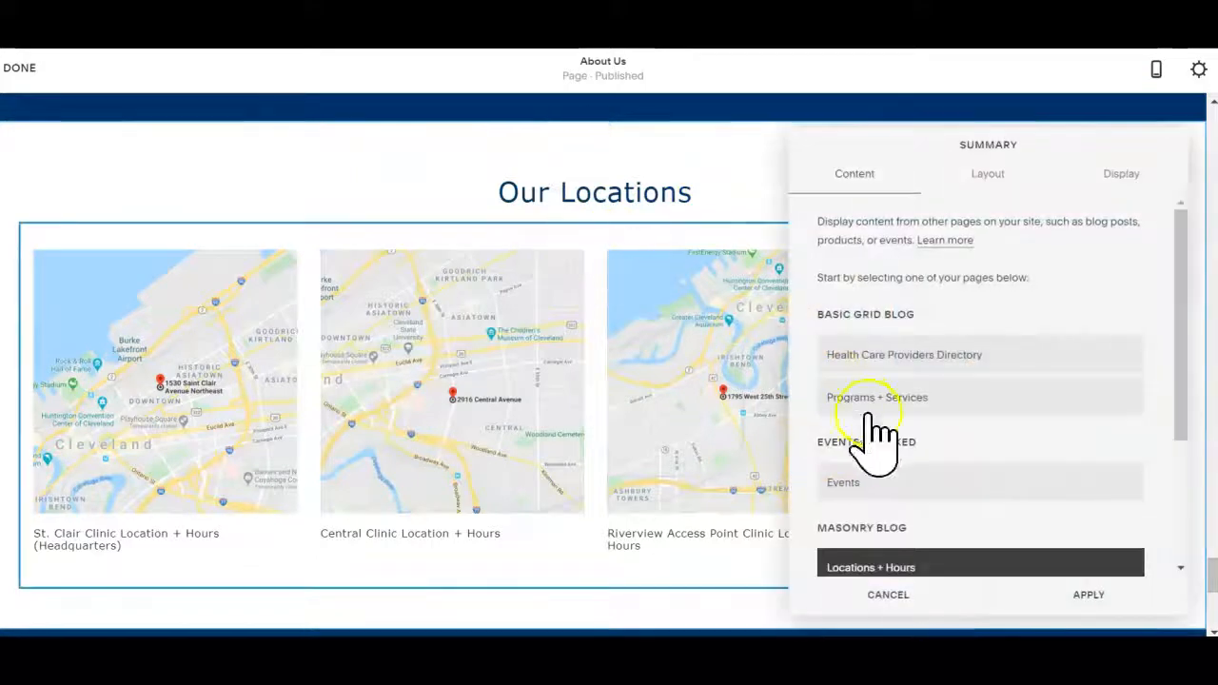
drag(1180, 409, 1170, 457)
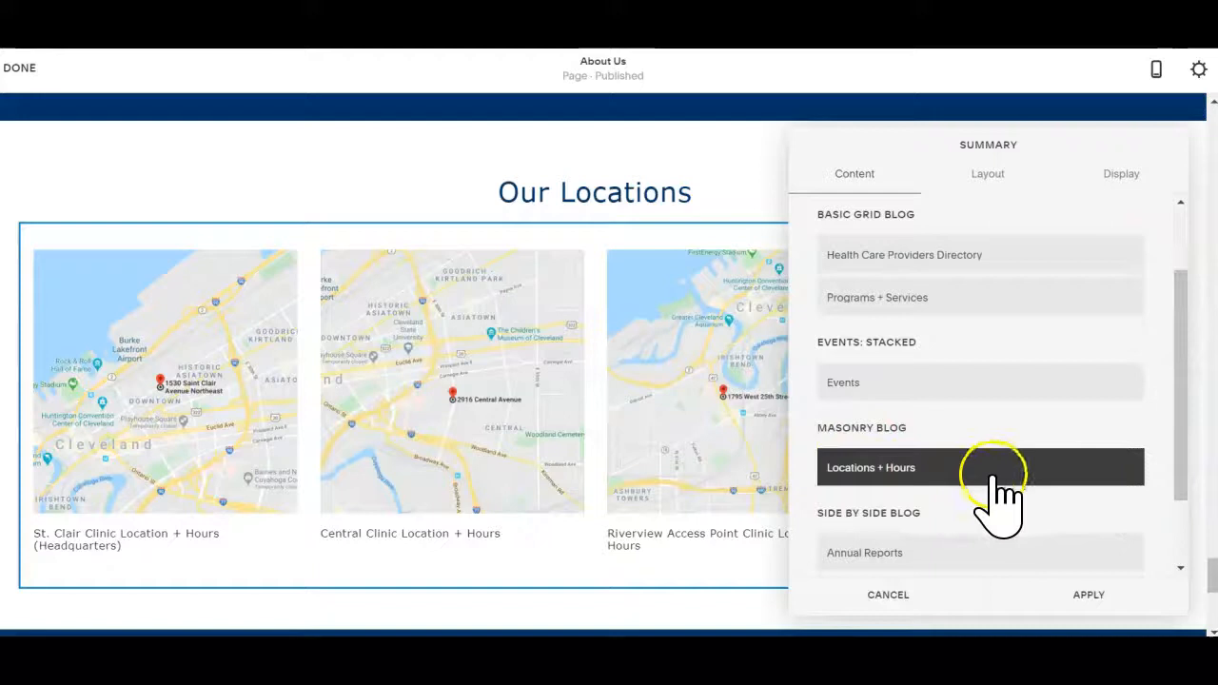
click(894, 596)
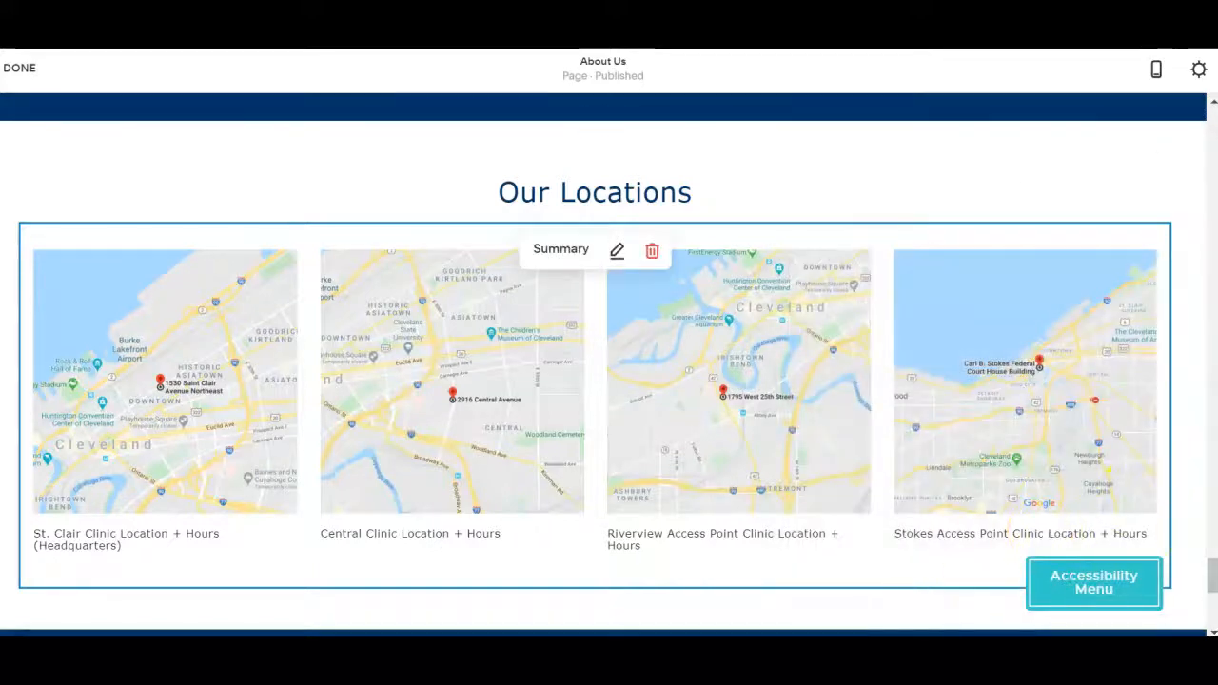
scroll(1211, 580, down, 5)
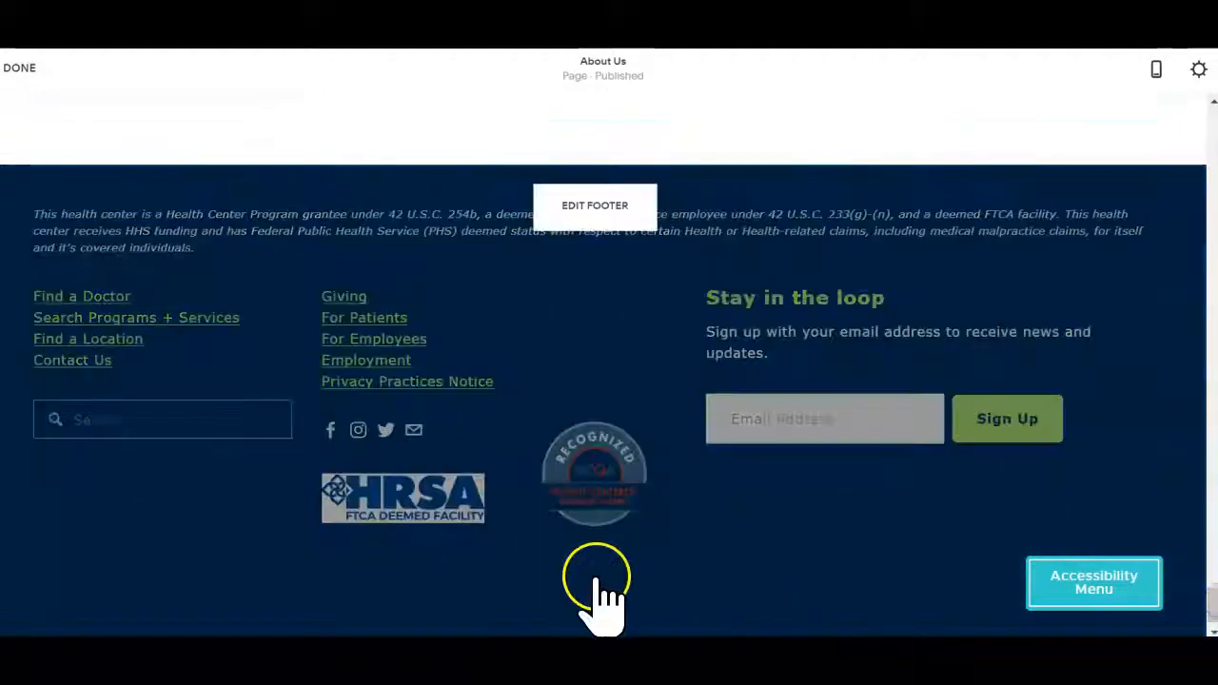